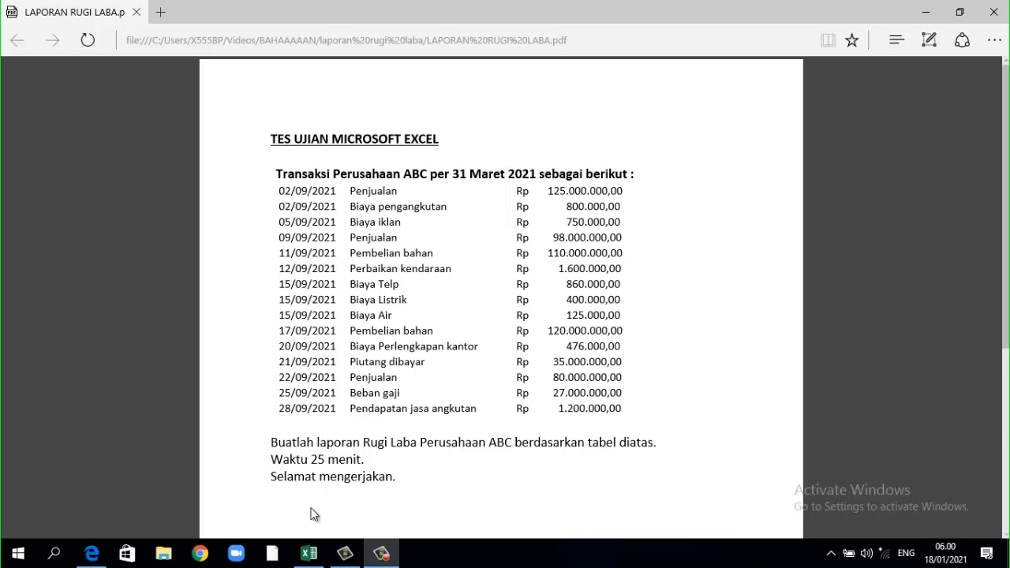
Compare the transaction list in the exam PDF with the table in the Excel workbook, ending in Excel
left_click(308, 553)
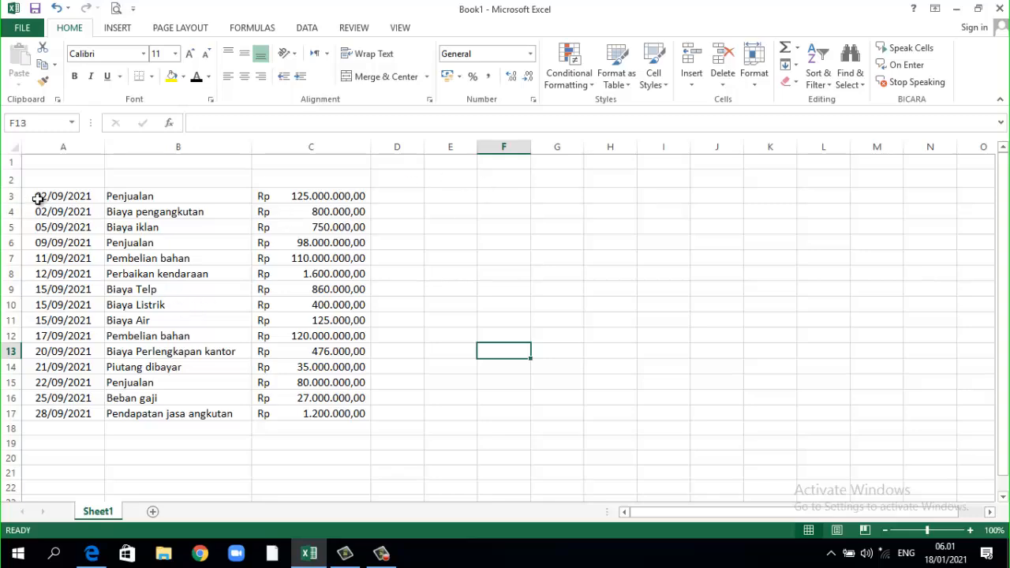
left_click(92, 554)
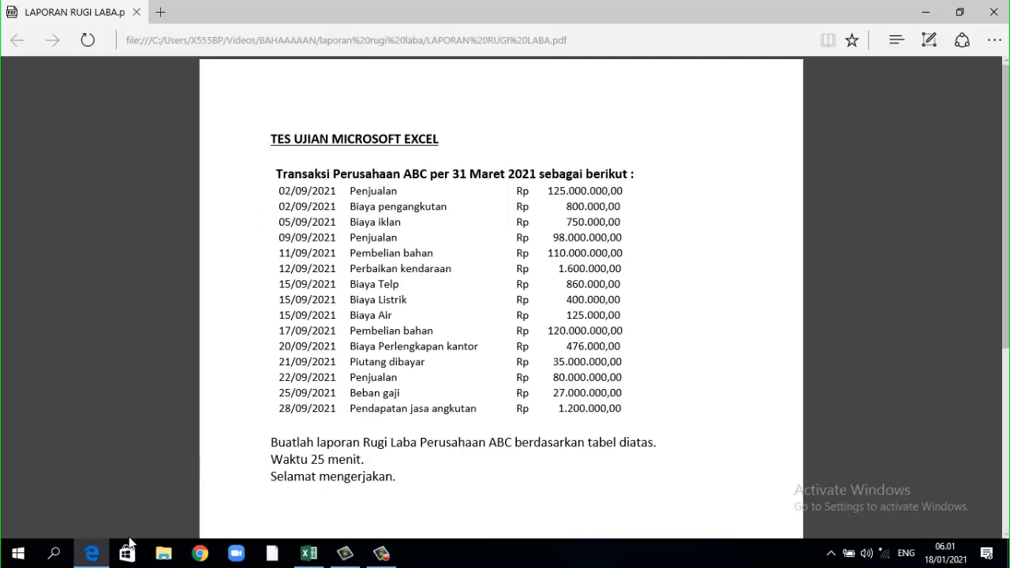
left_click(309, 554)
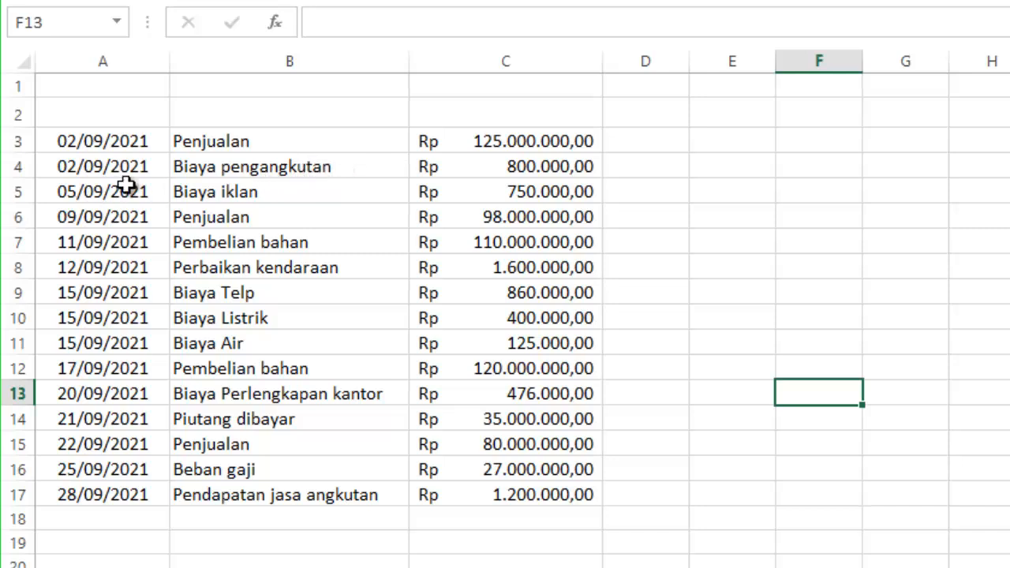
Apply a red font colour to the Biaya pengangkutan and Biaya iklan amounts in C4 and C5
left_click(473, 165)
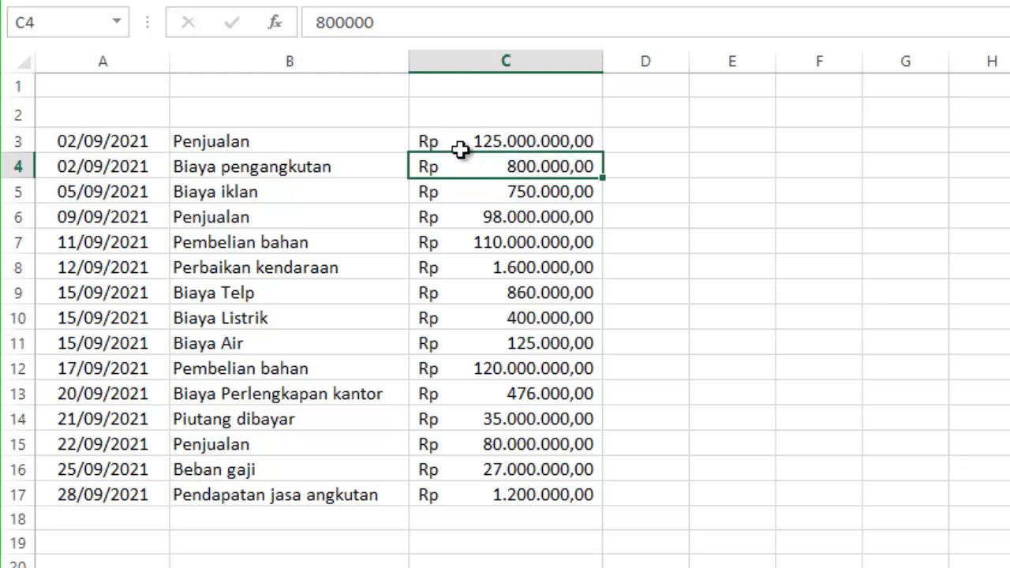
left_click(341, 0)
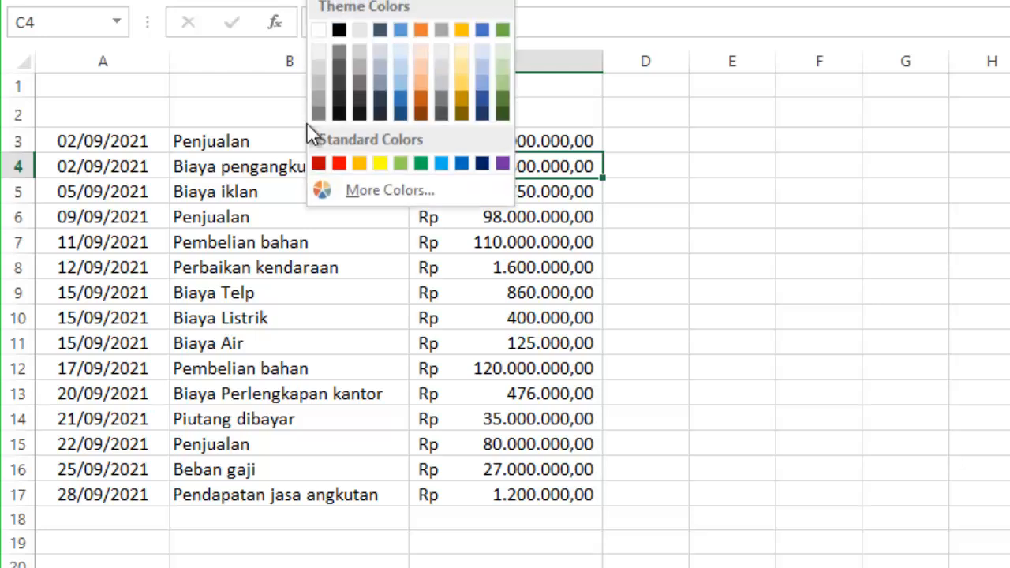
left_click(338, 163)
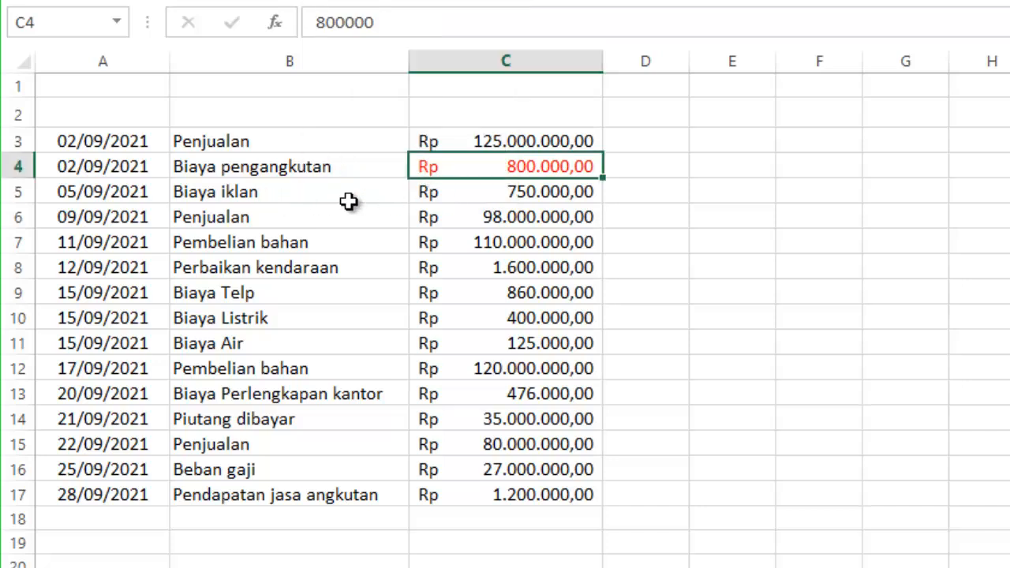
left_click(479, 195)
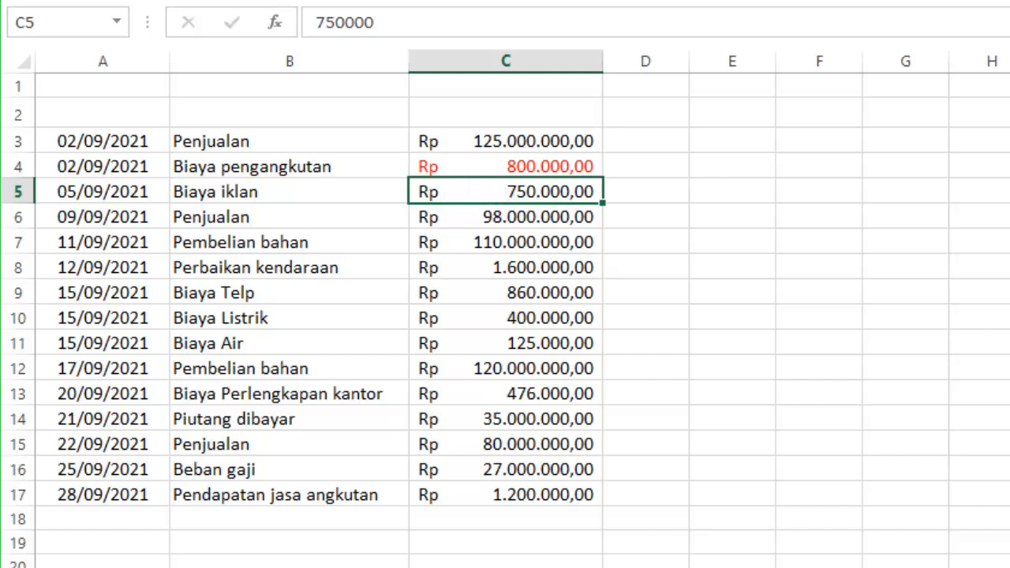
key("F4")
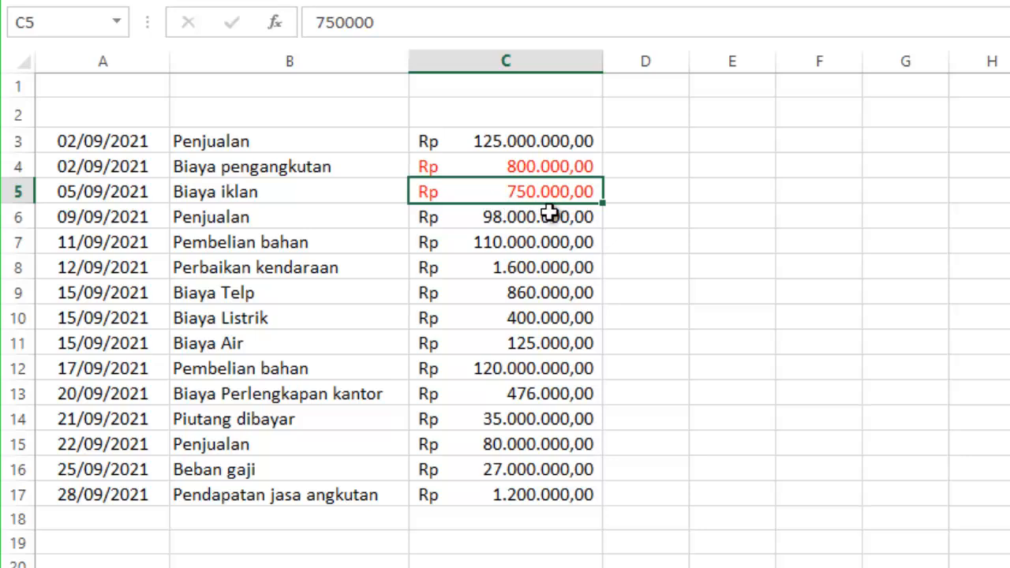
Apply the red font colour to the purchase, repair, telephone, electricity and water expense amounts in C7:C12
left_click(482, 238)
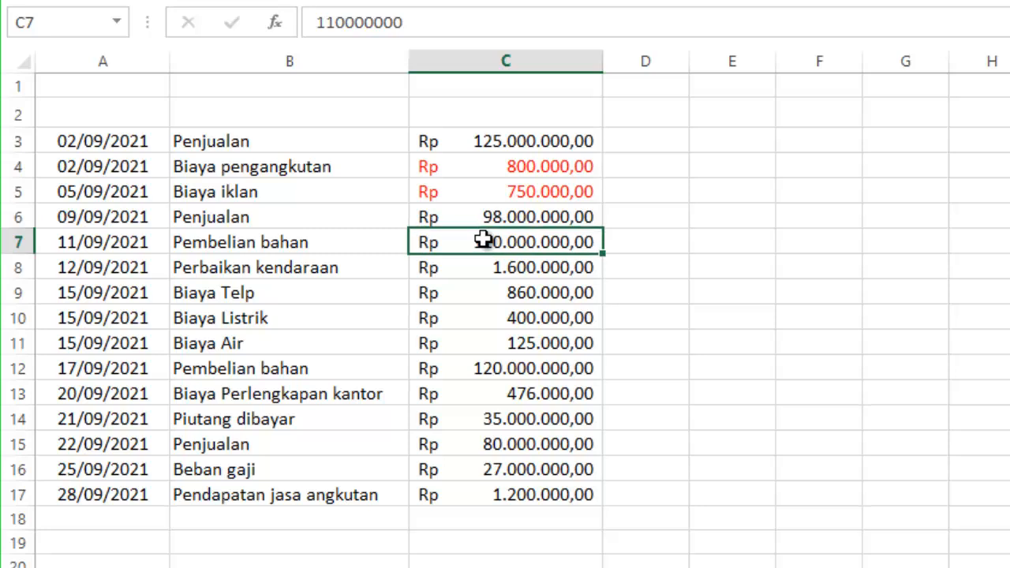
left_click(307, 0)
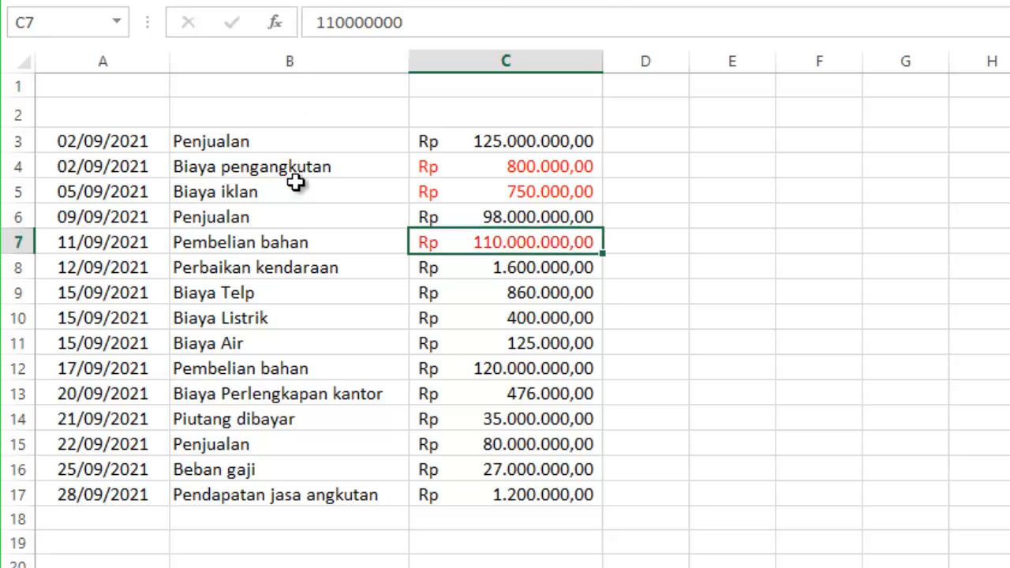
left_click(438, 269)
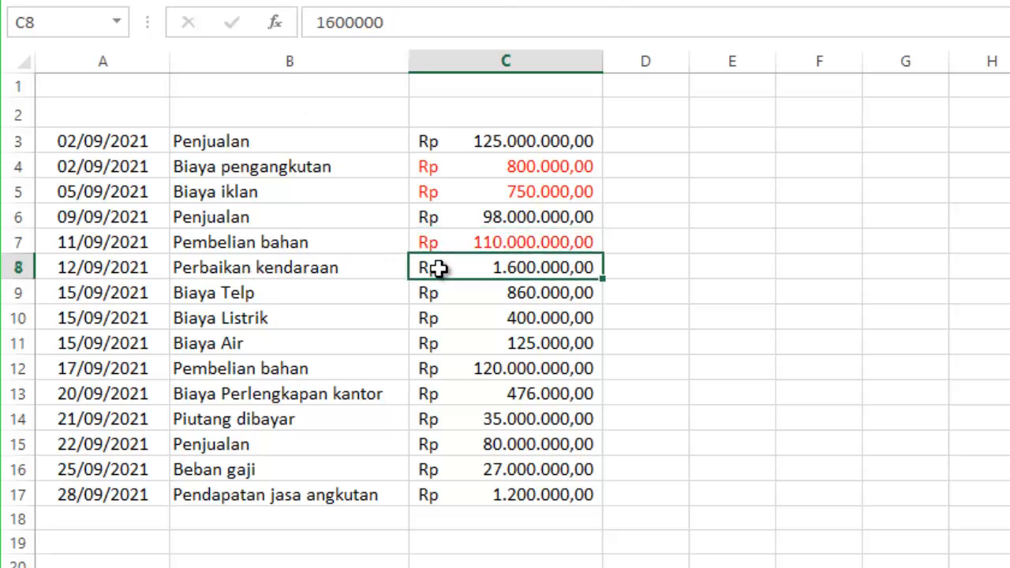
left_click(308, 1)
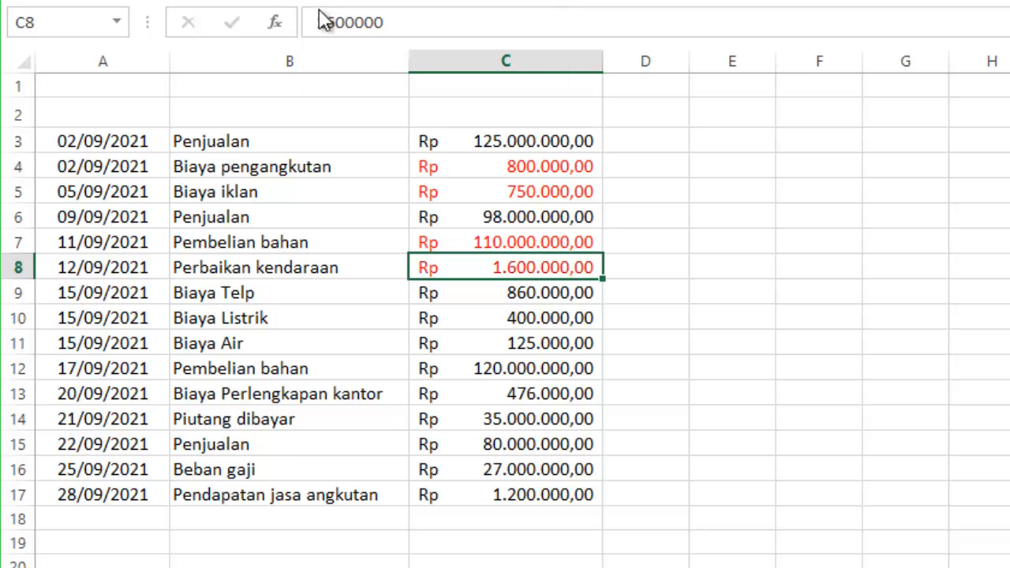
left_click(479, 293)
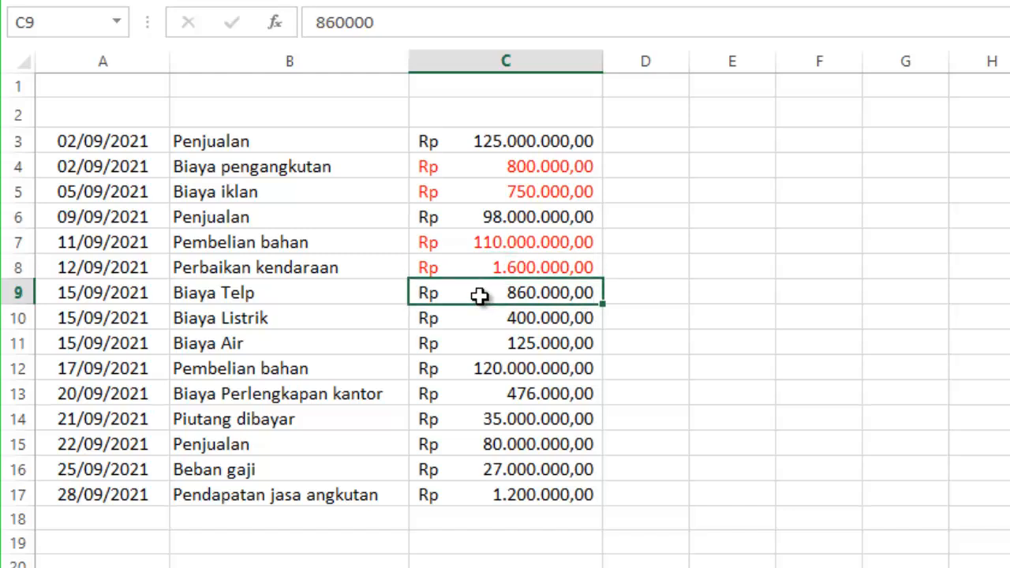
left_click_drag(480, 293, 474, 345)
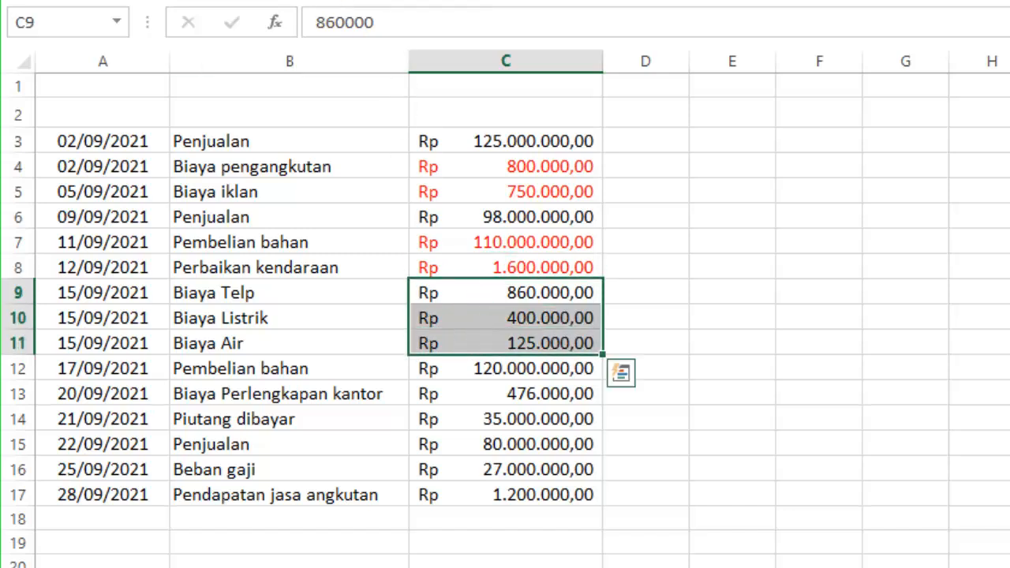
left_click(313, 1)
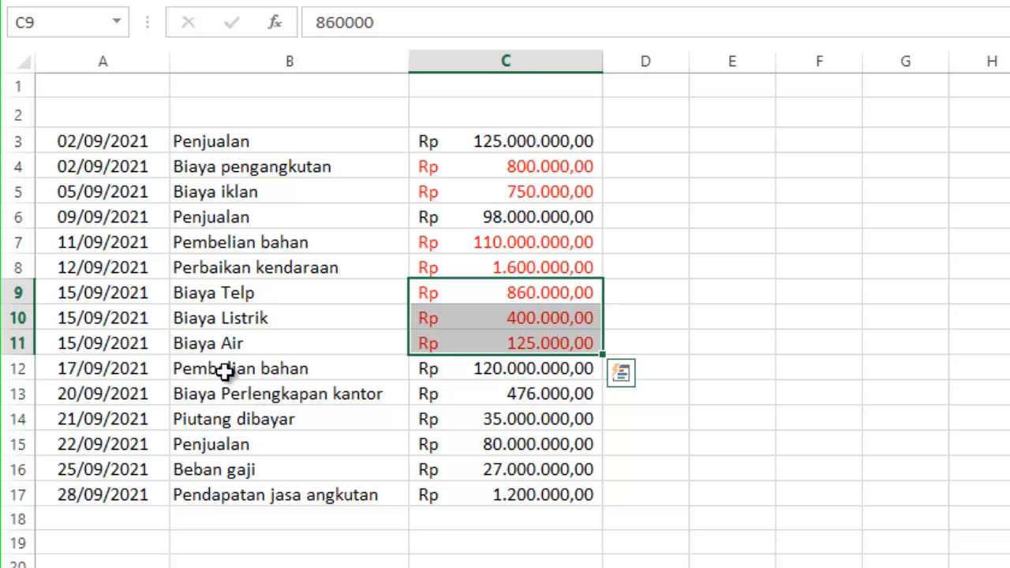
left_click(478, 377)
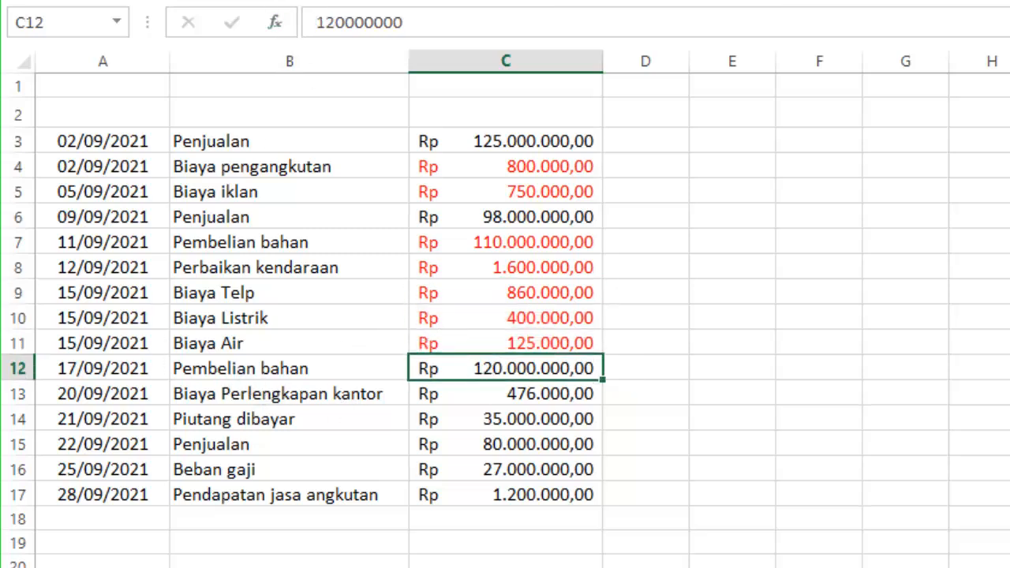
left_click(316, 1)
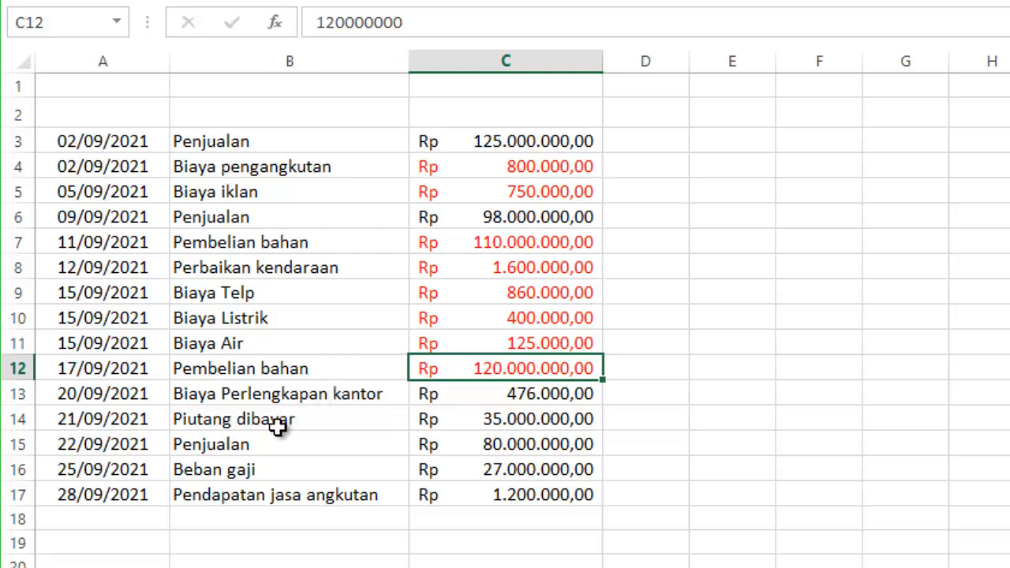
Apply the red font colour to the Biaya Perlengkapan kantor amount in C13 and the Beban gaji amount in C16
left_click(477, 386)
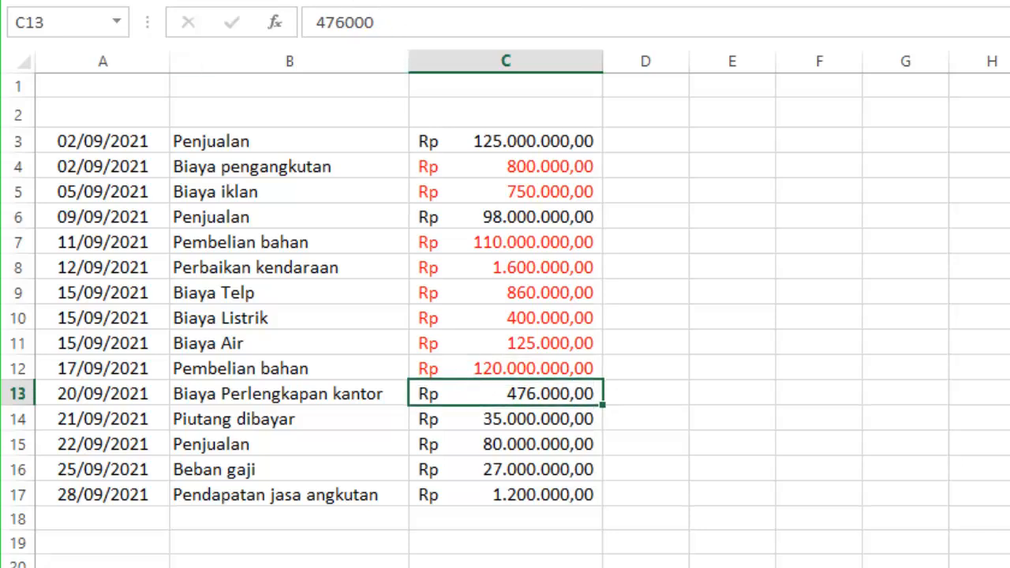
key("F4")
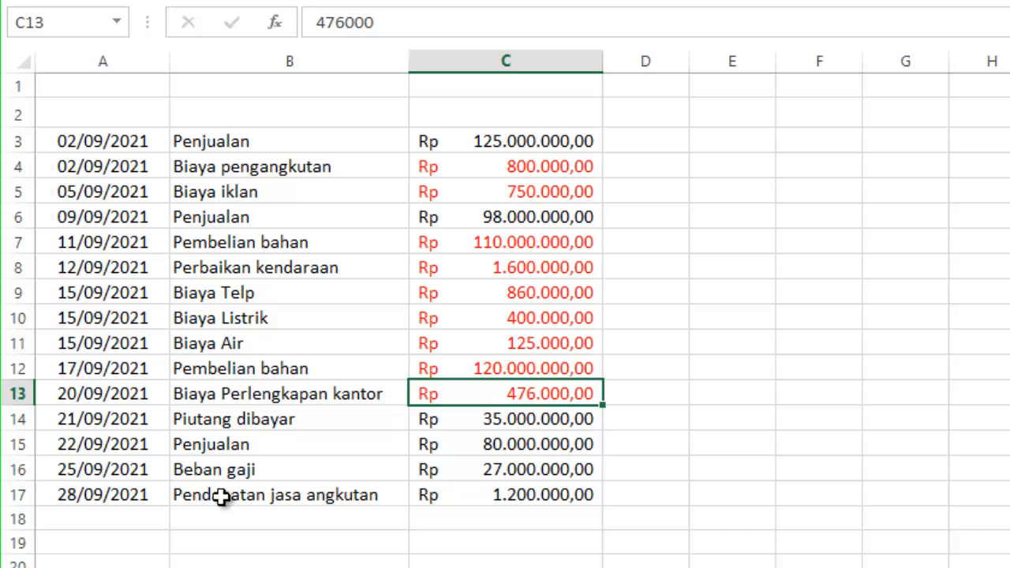
left_click(466, 469)
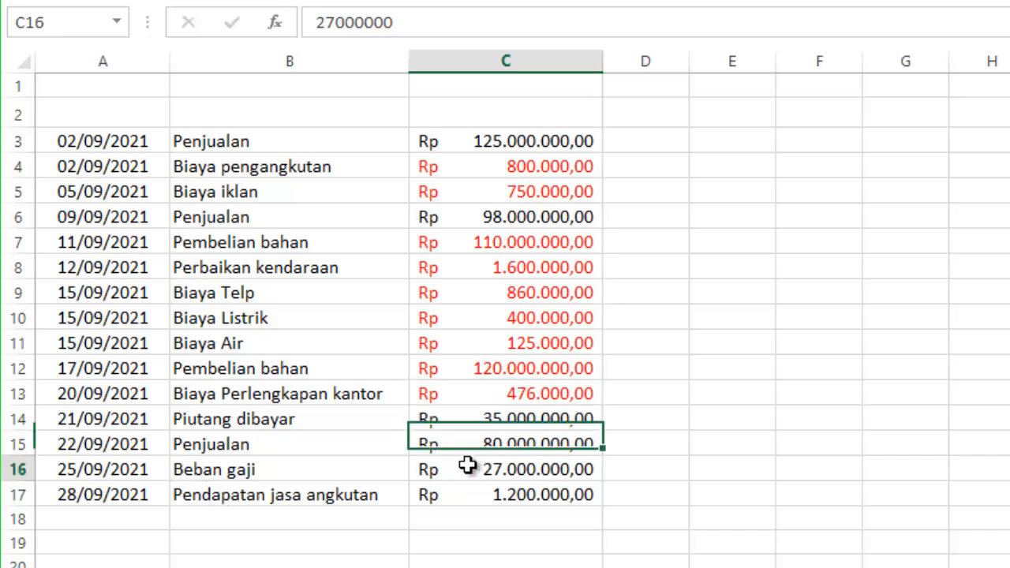
left_click(341, 0)
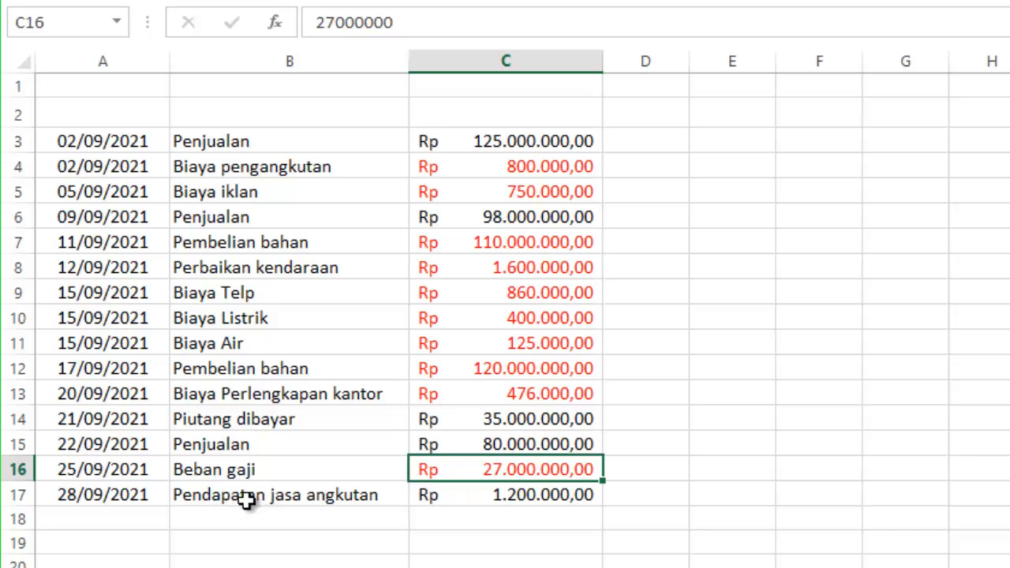
left_click(640, 381)
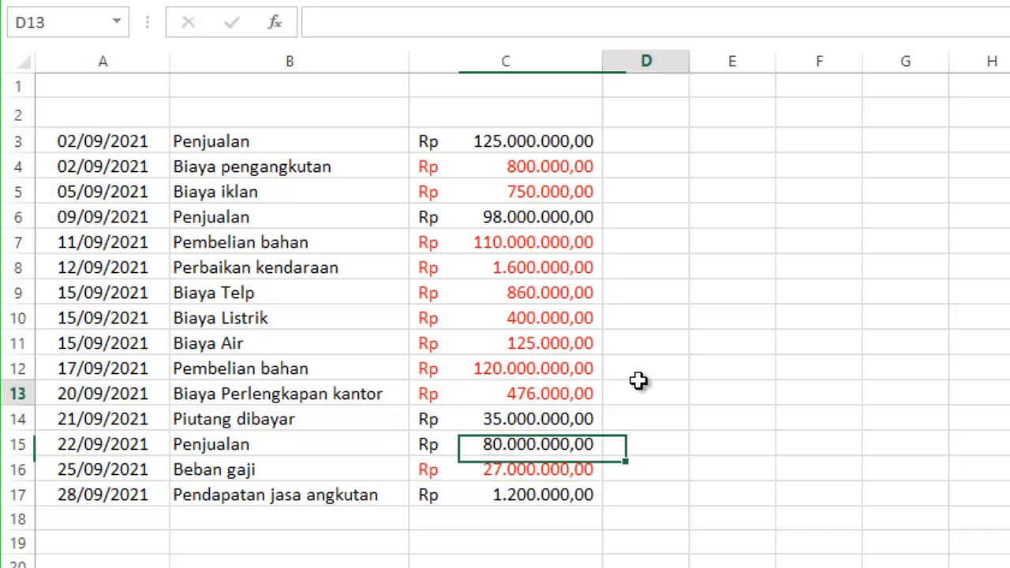
key("ctrl+Up")
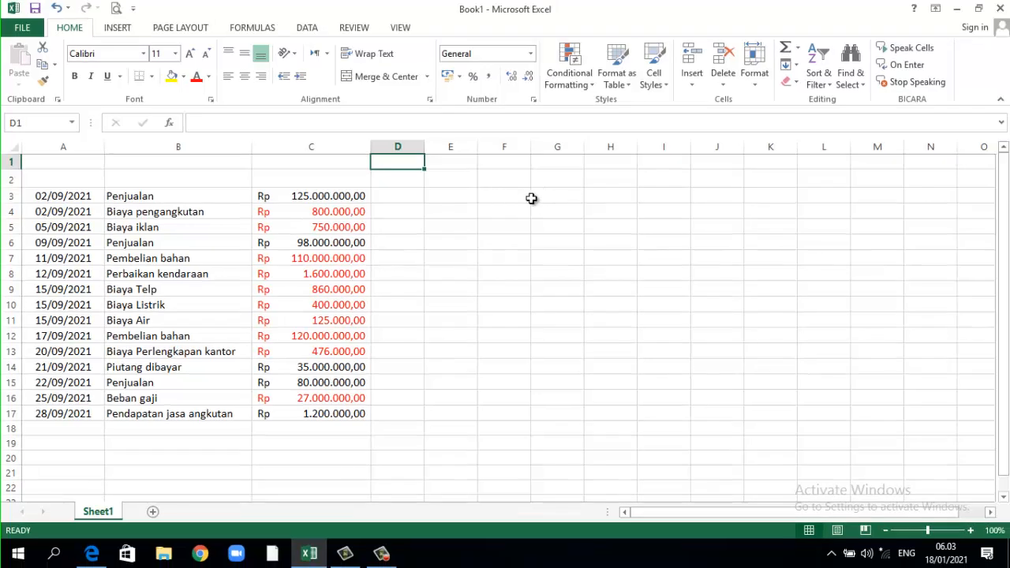
Enter the report heading in F2:F4 as LAPORAN RUGI LABA, PERUSAHAAN ABC and PER 31 MARET 2021, one line per cell
left_click(513, 180)
type("L")
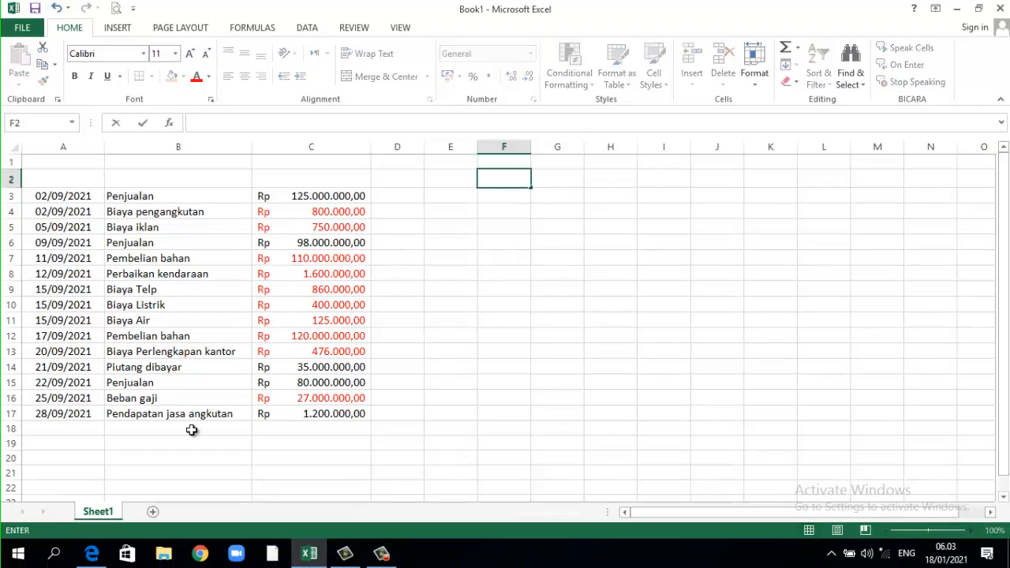
type("APORAN RUGI LABA")
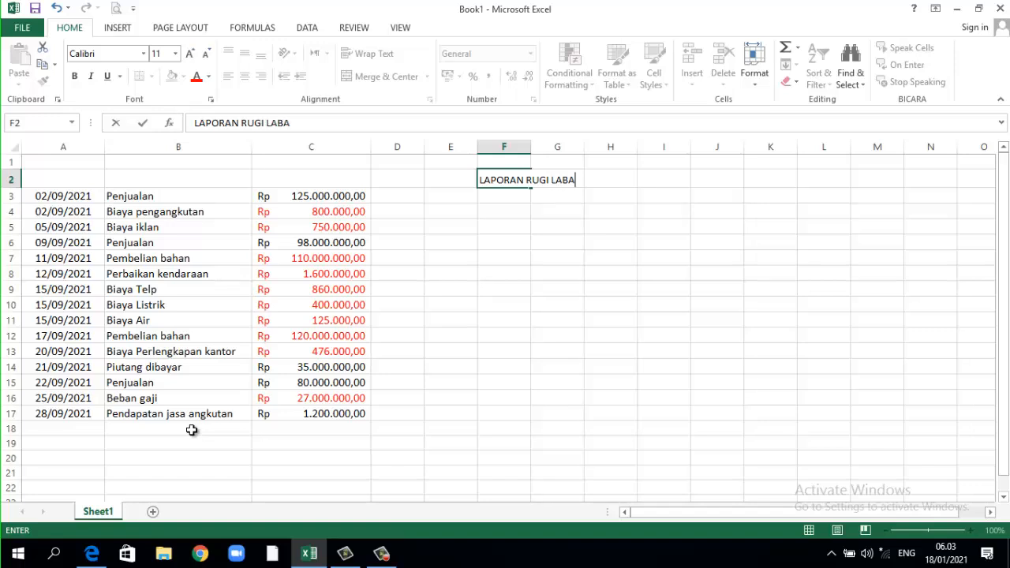
key("Return")
type("P")
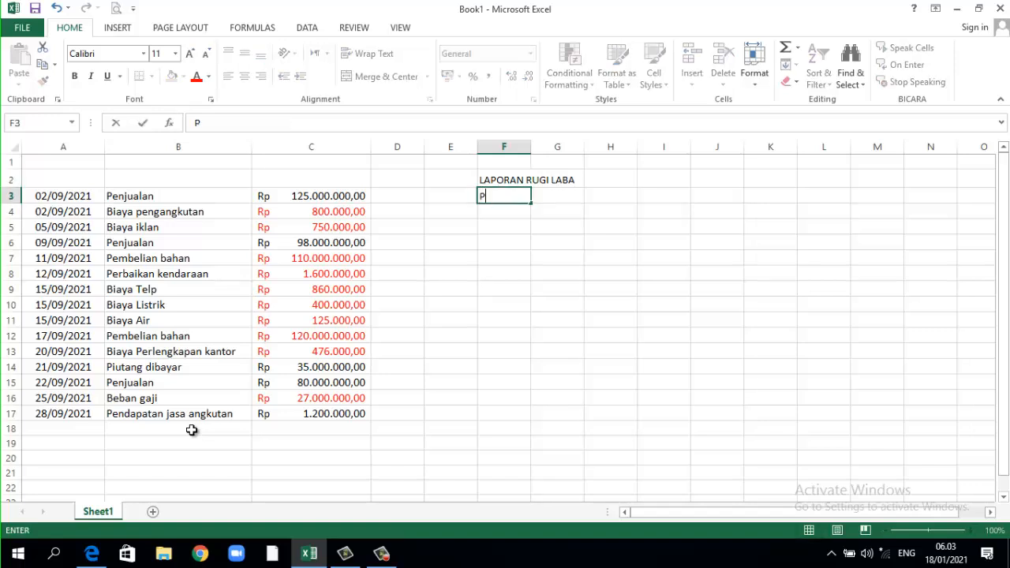
type("ERUSAHAAN ABC")
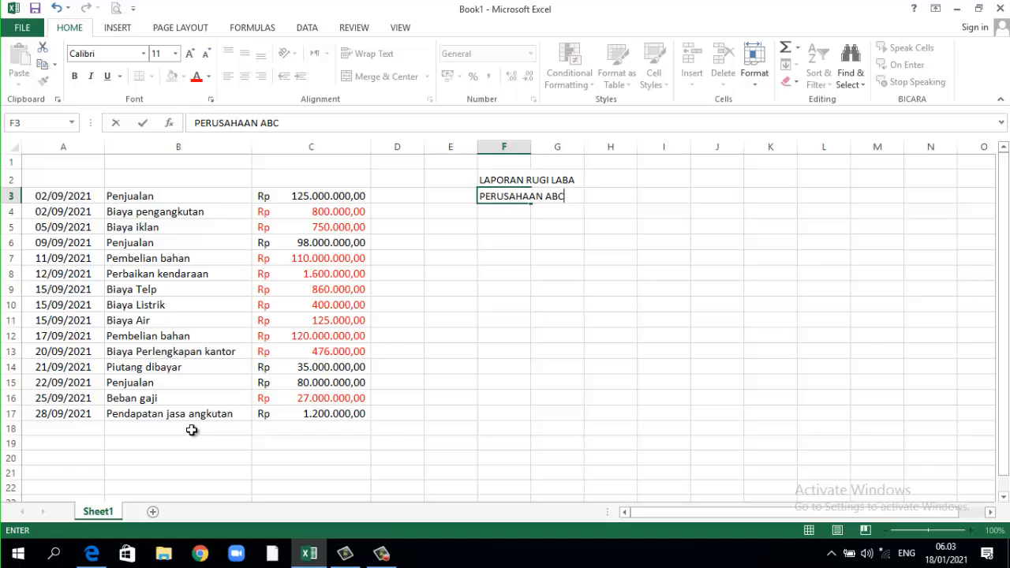
key("Return")
type("P")
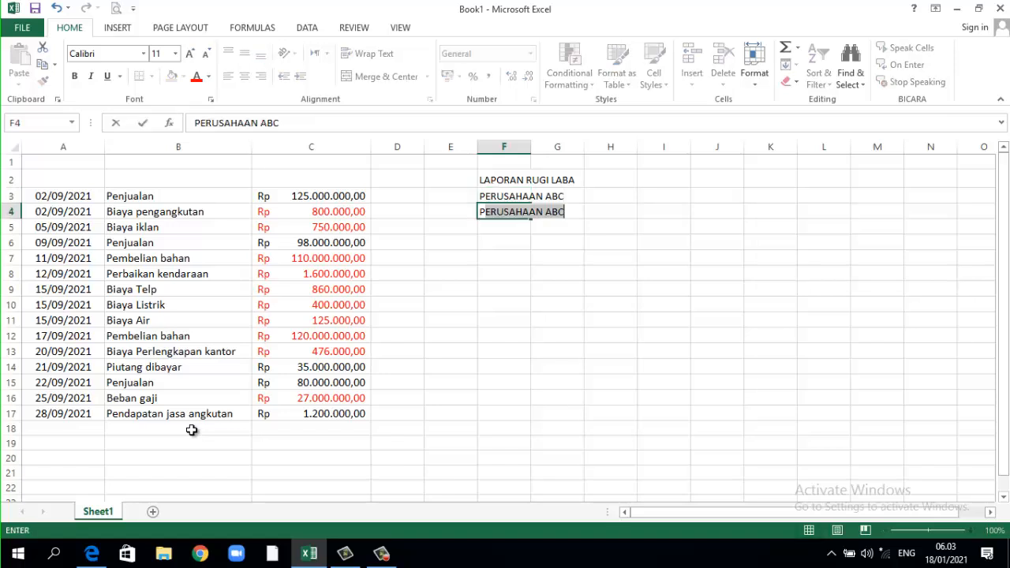
type("ER")
key("BackSpace")
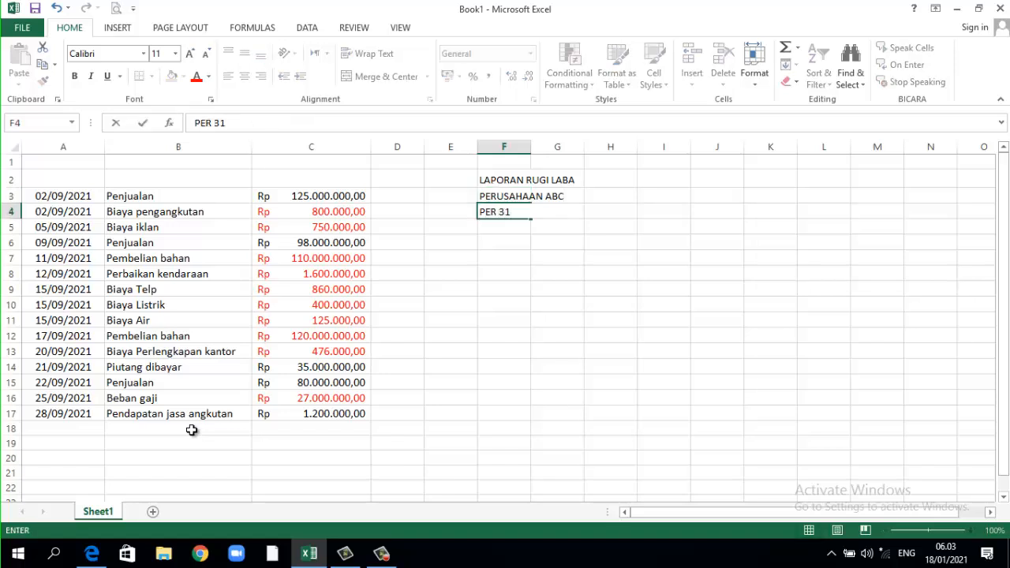
type("31 MARET 2021")
key("Return")
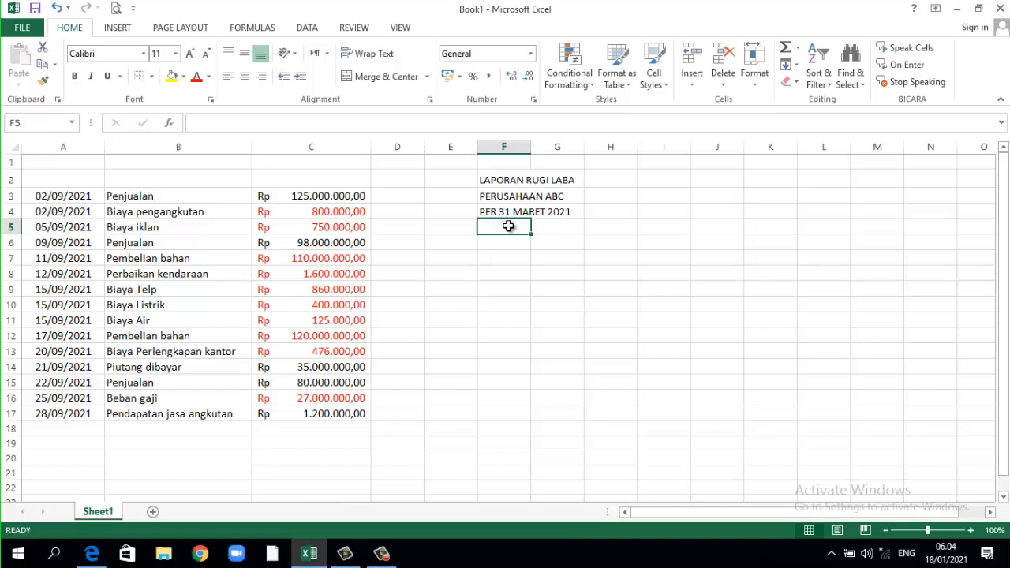
Enter the section label Pendapatan in F5 and the item Penjualan in F6
type("Pendapata")
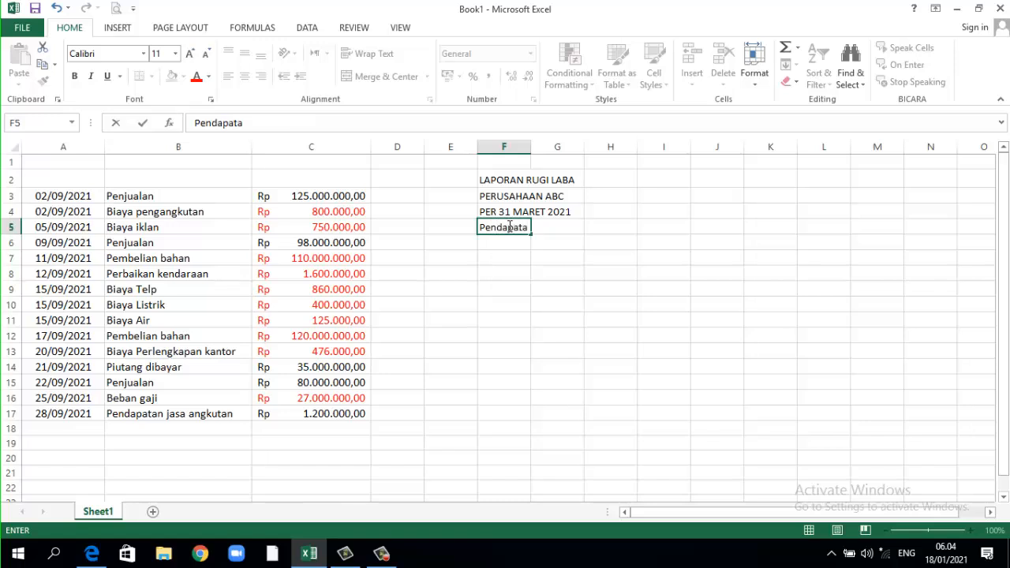
type("n")
key("Return")
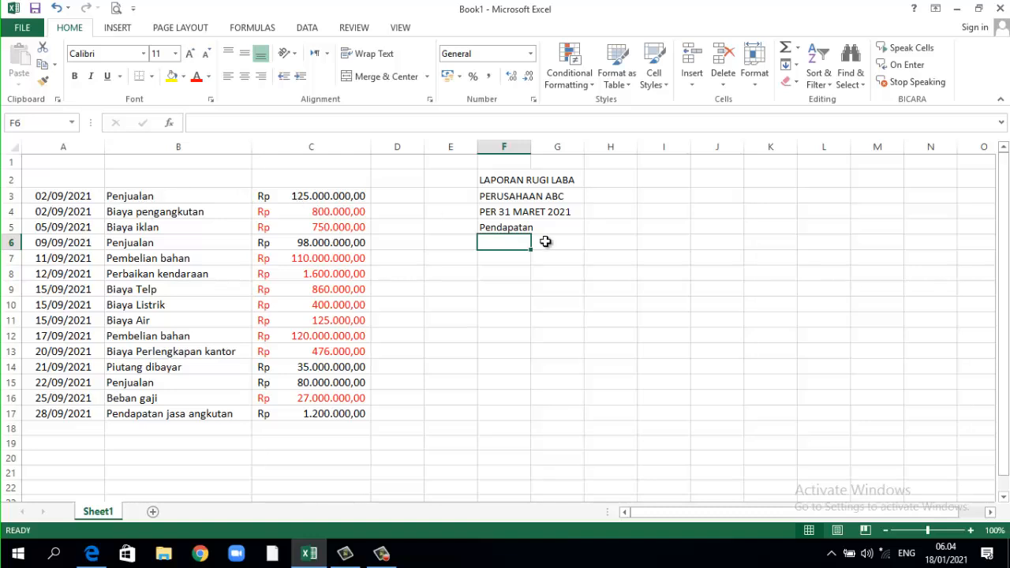
type("Pe")
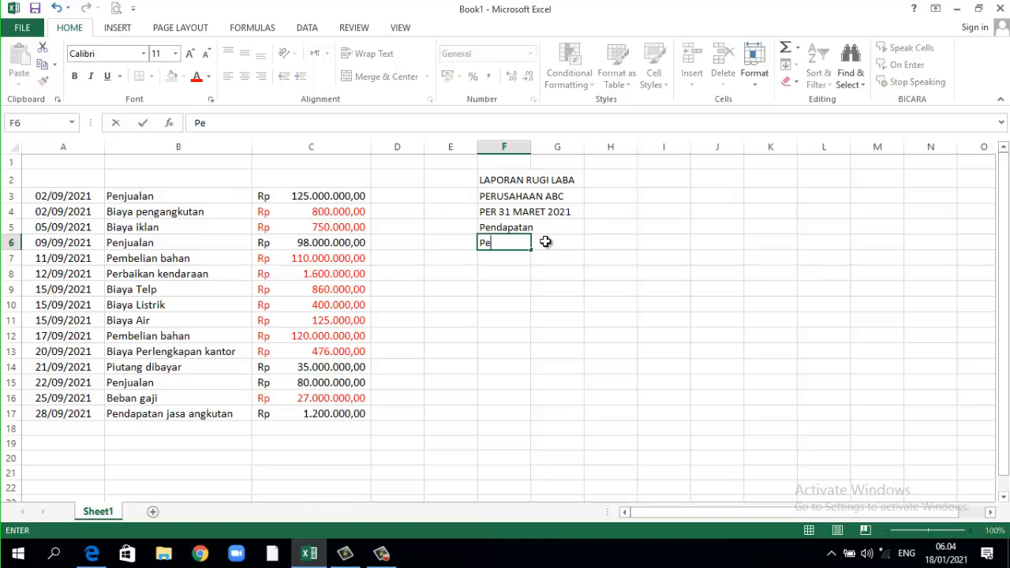
type("njualan")
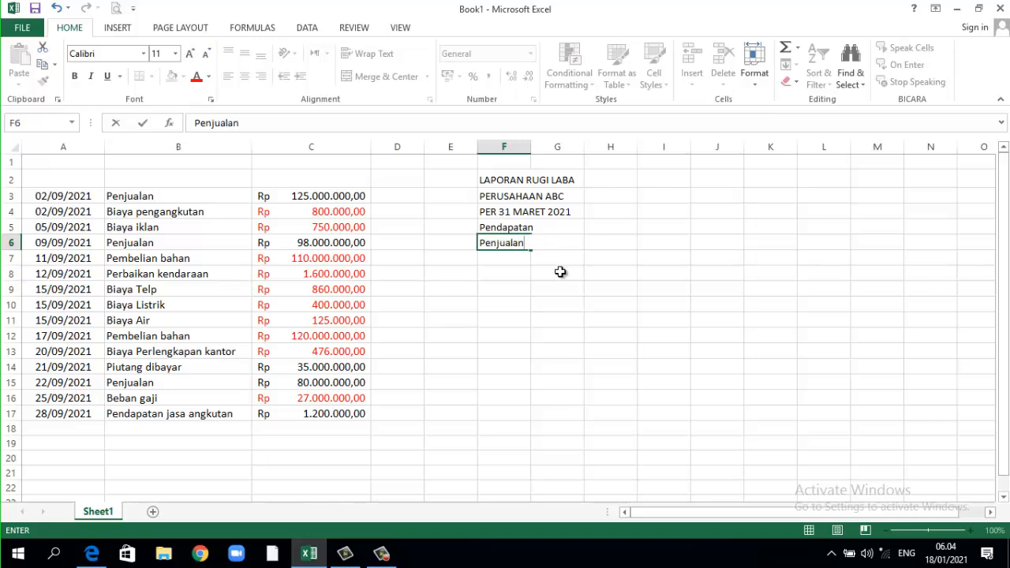
left_click(582, 290)
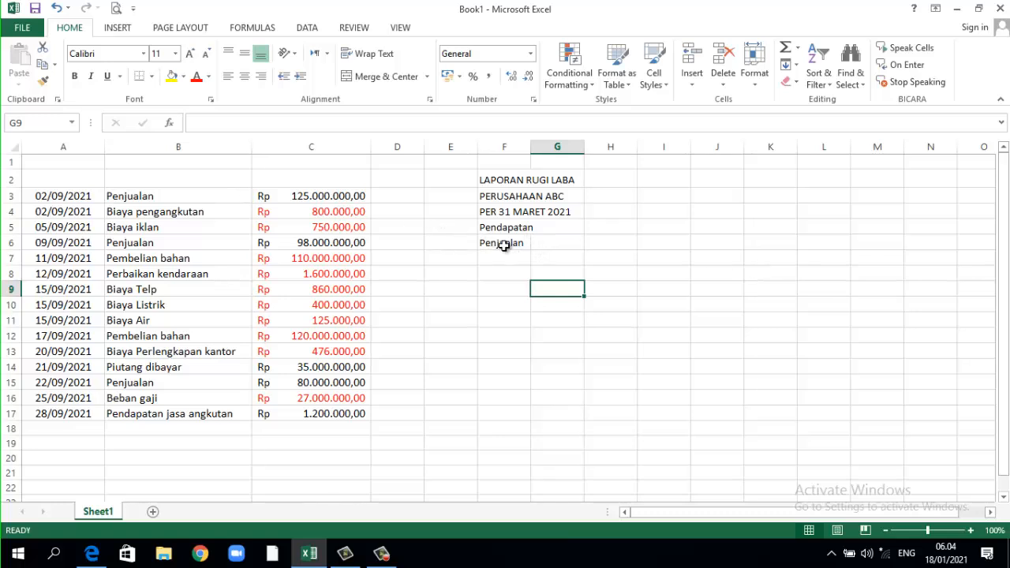
Check the three Penjualan transactions in B3, B6 and B15, and widen column F slightly
left_click(141, 197)
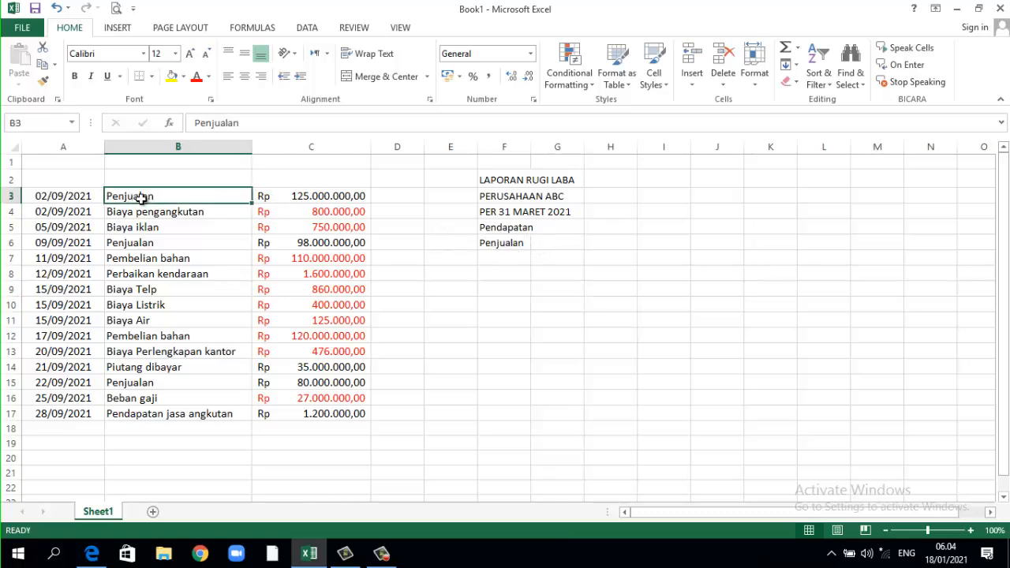
left_click(145, 243)
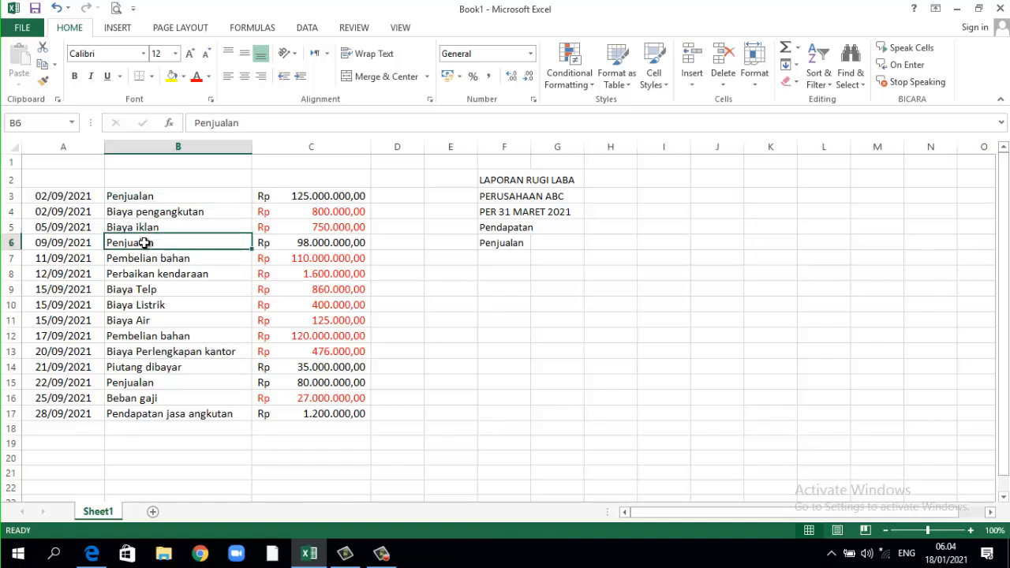
left_click(149, 383)
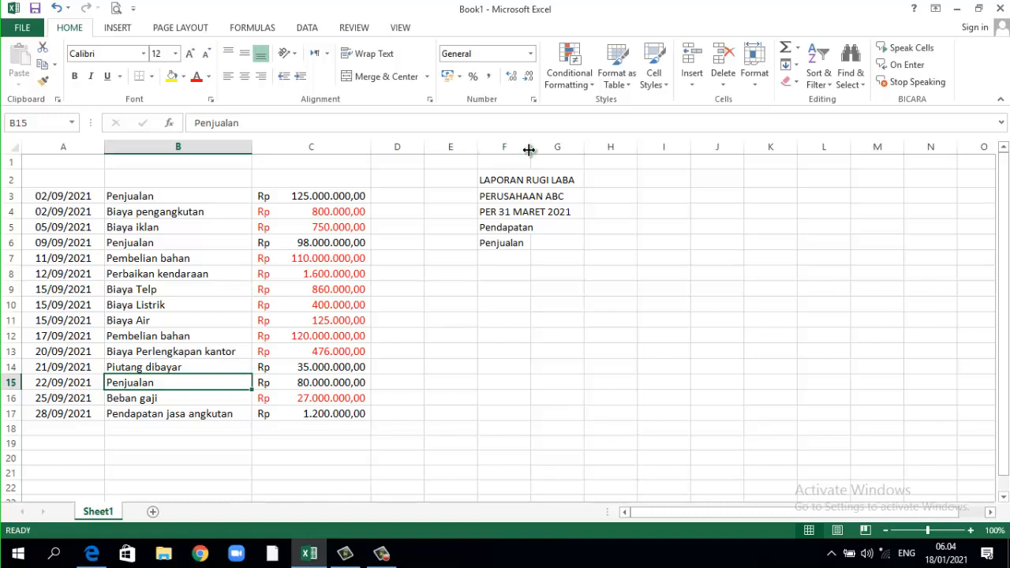
left_click_drag(530, 149, 543, 148)
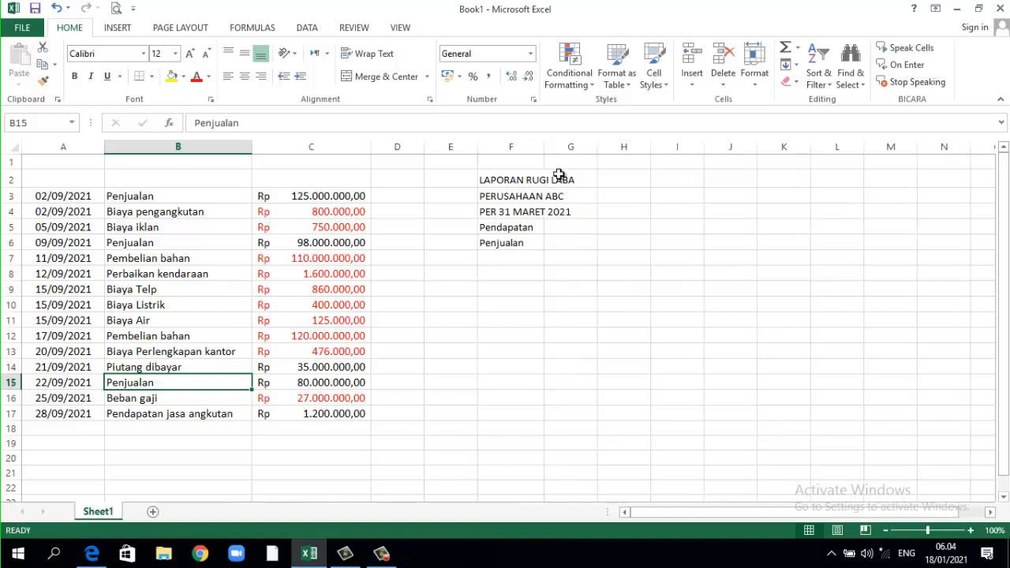
Total the three Penjualan amounts in G6 with the formula =C3+C6+C15
left_click(570, 242)
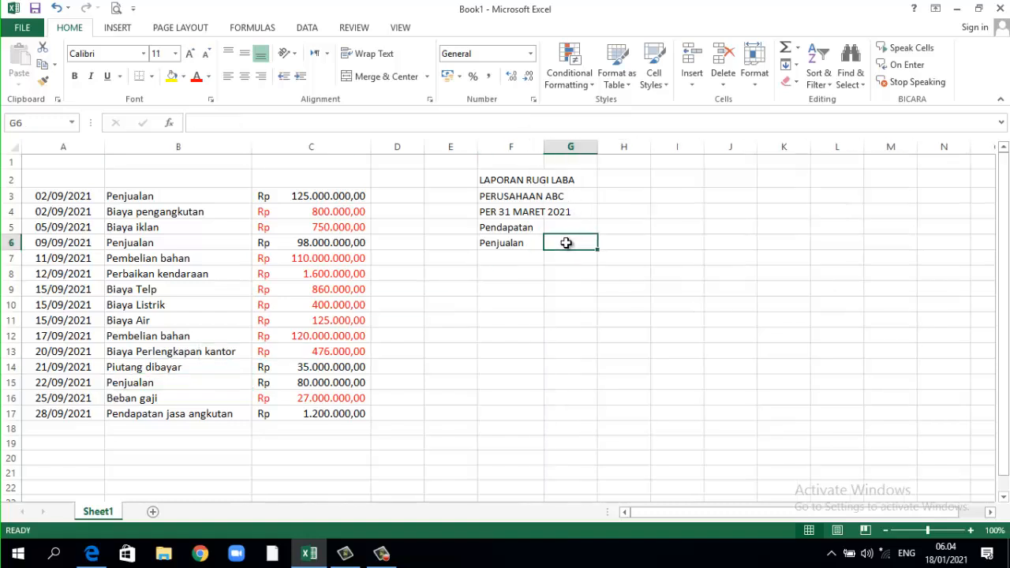
type("=")
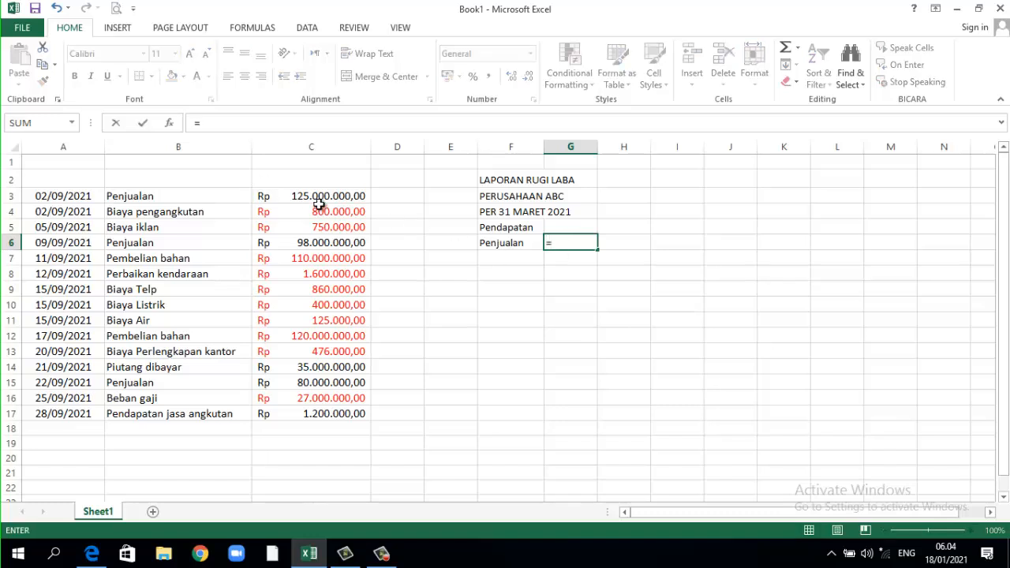
left_click(318, 197)
type("+")
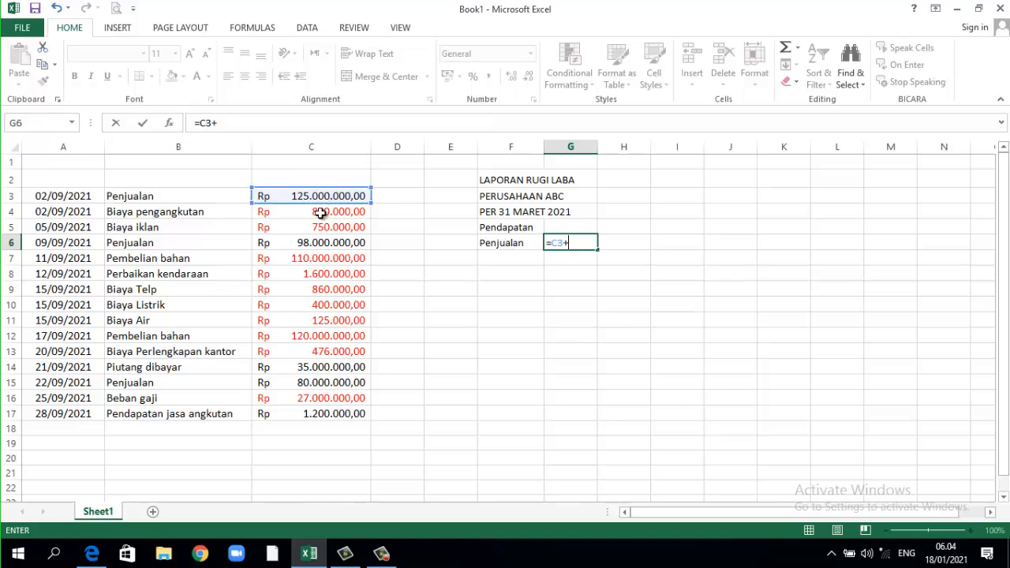
left_click(327, 244)
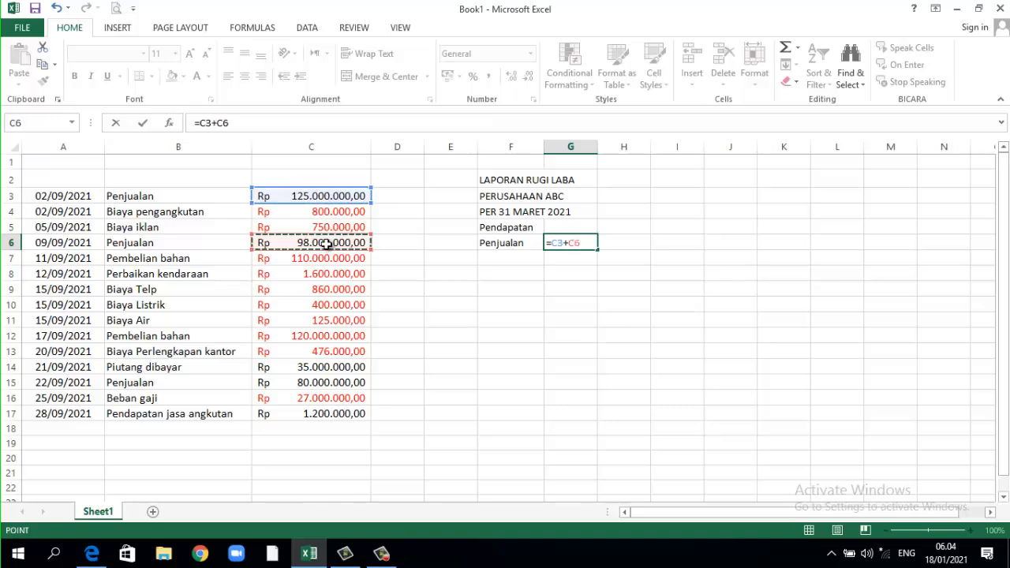
type("+")
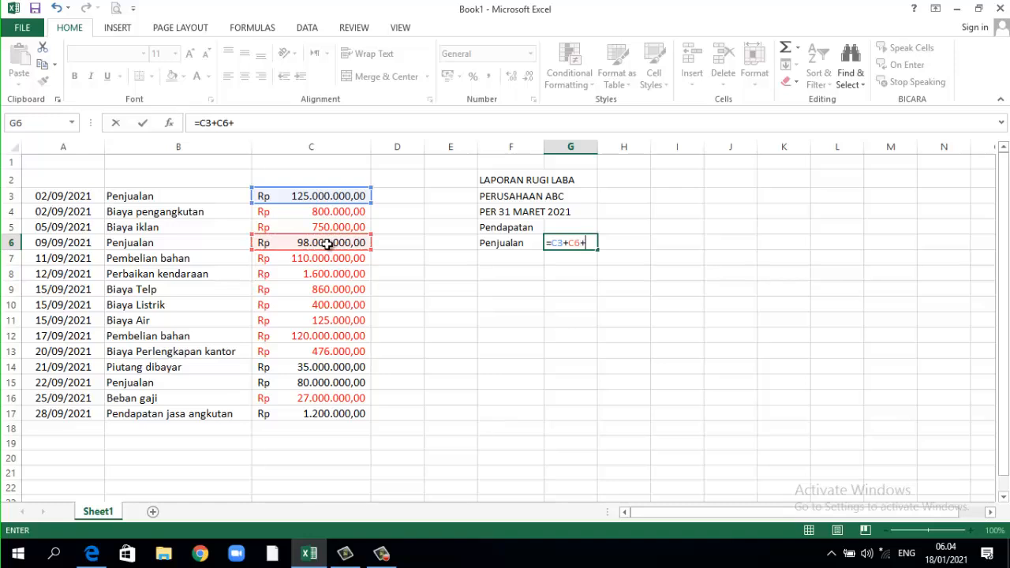
left_click(320, 381)
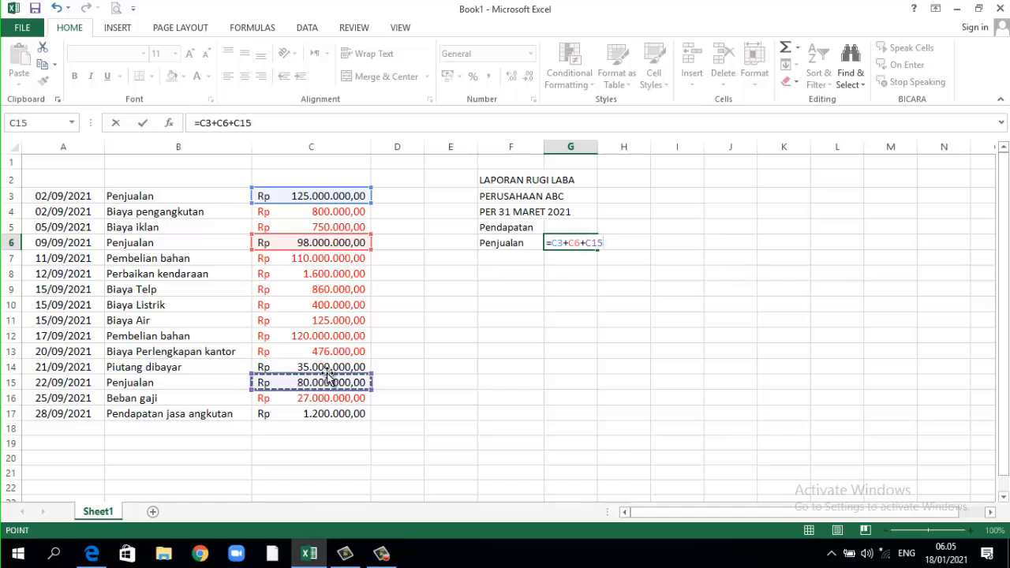
key("Return")
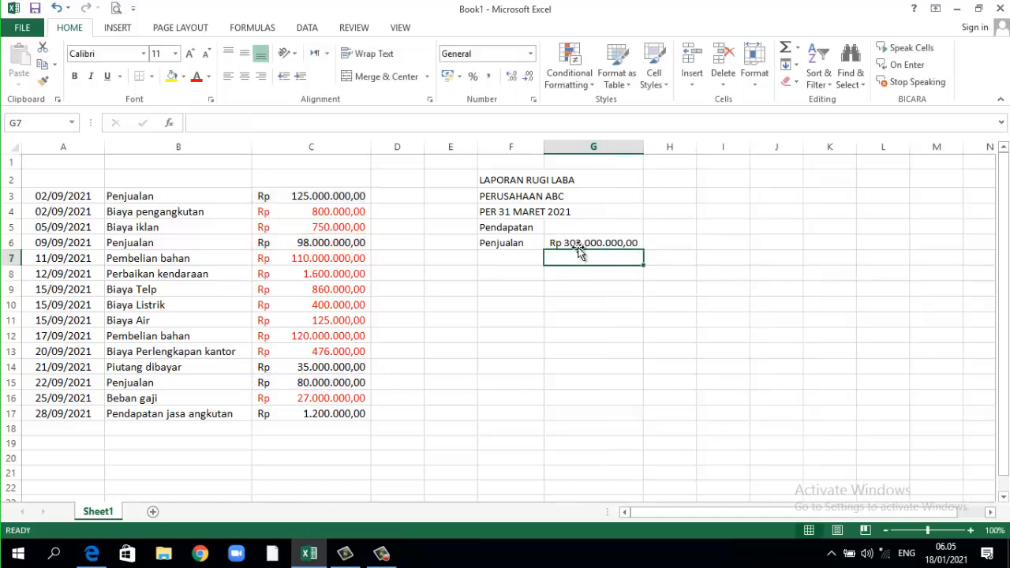
Mark the three Penjualan transactions in B3, B6 and B15 with a yellow fill
left_click(518, 254)
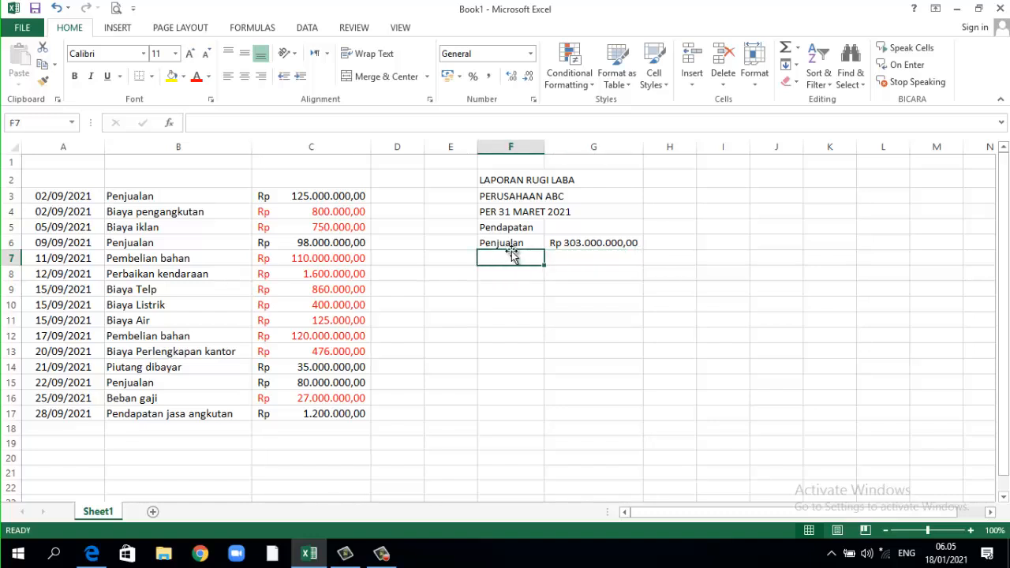
left_click(161, 197)
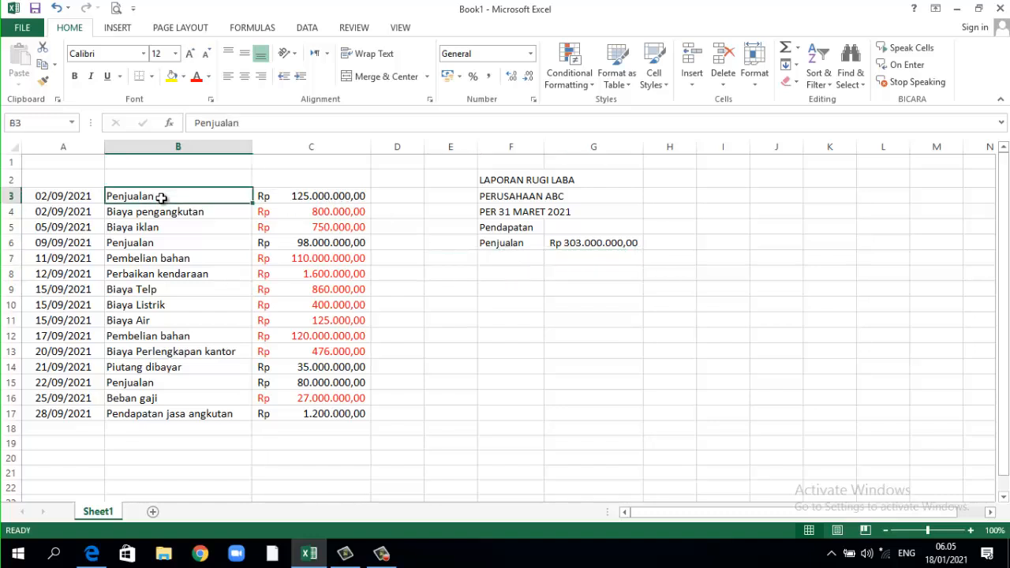
left_click(171, 76)
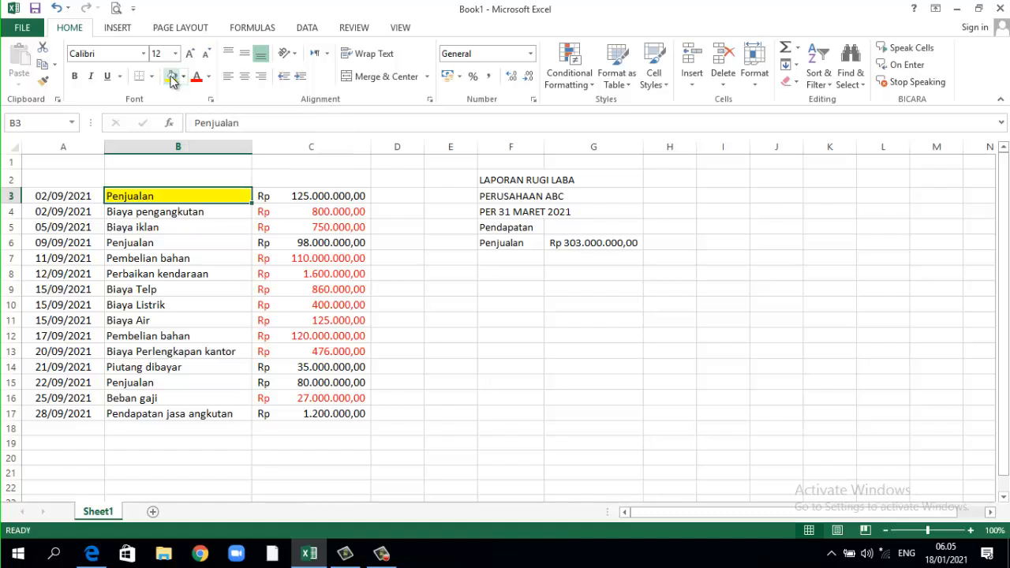
left_click(149, 241)
left_click(171, 76)
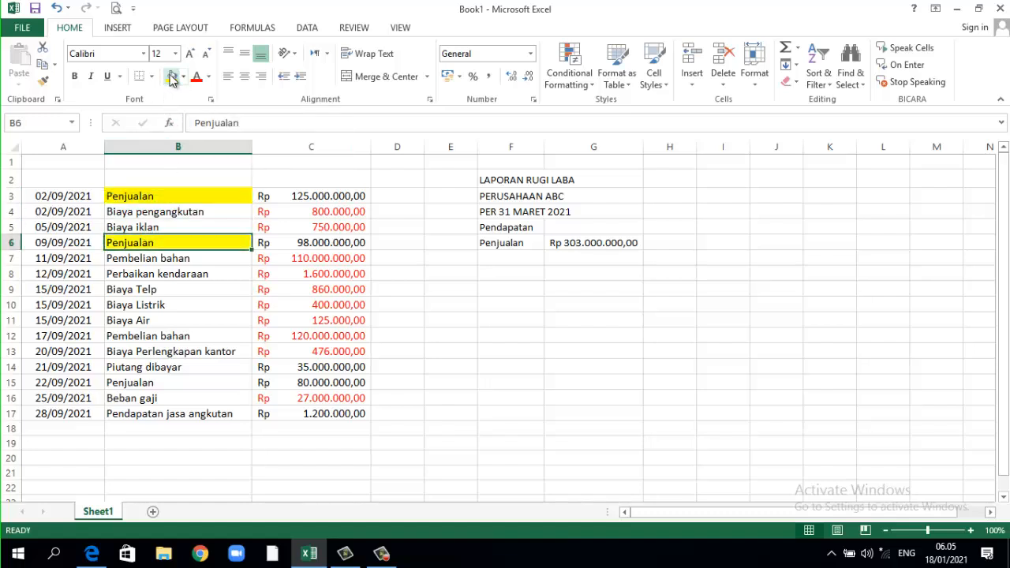
left_click(142, 382)
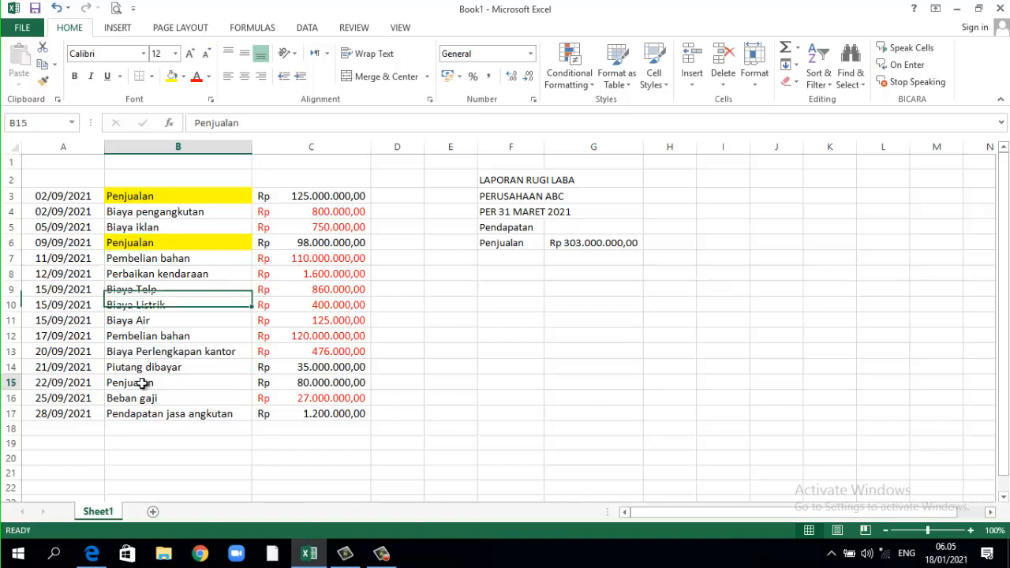
left_click(167, 80)
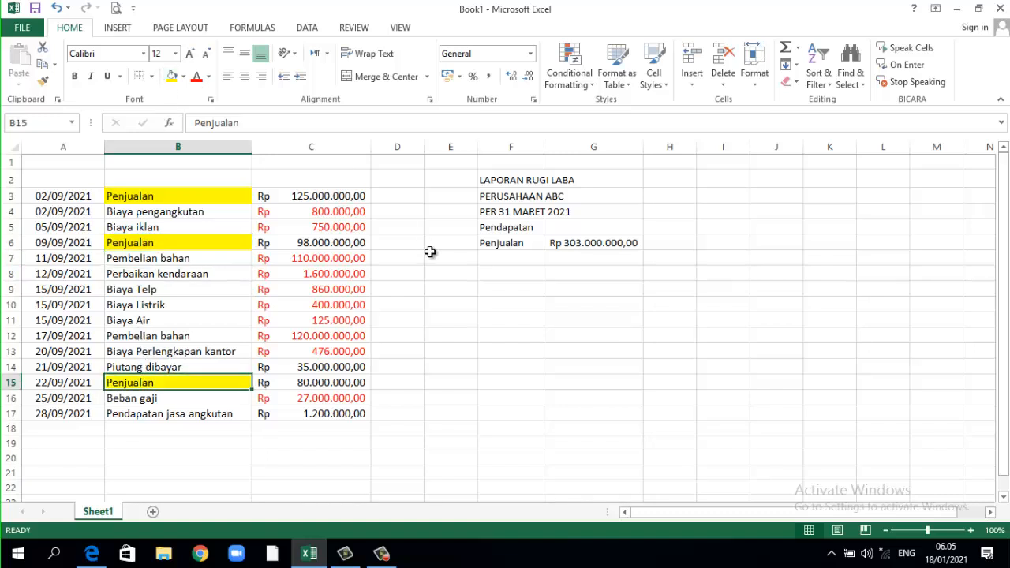
Enter the income item Piutang dibayar in F7 and fill its source transaction B14 yellow
left_click(509, 253)
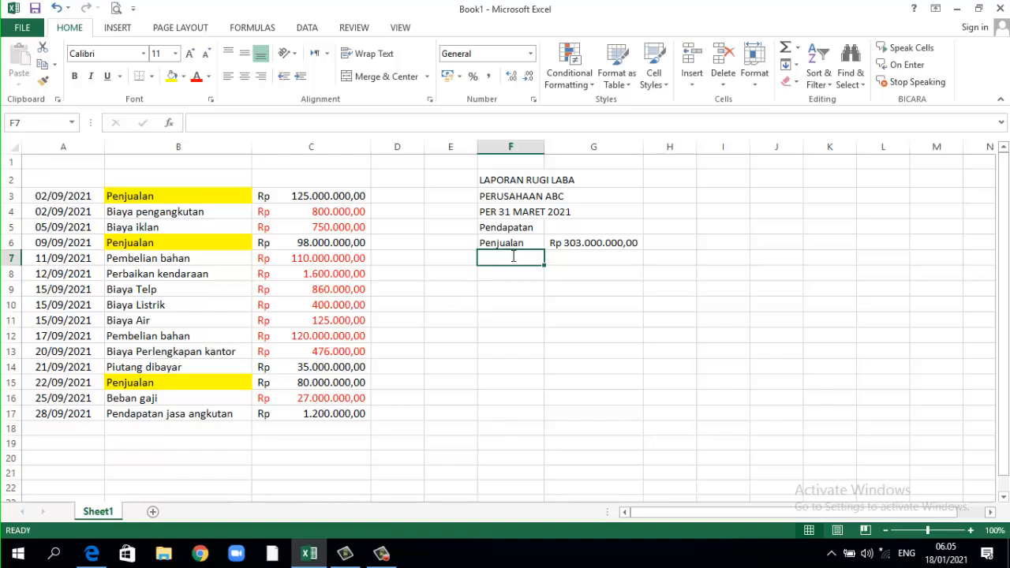
type("Piutang dibayar")
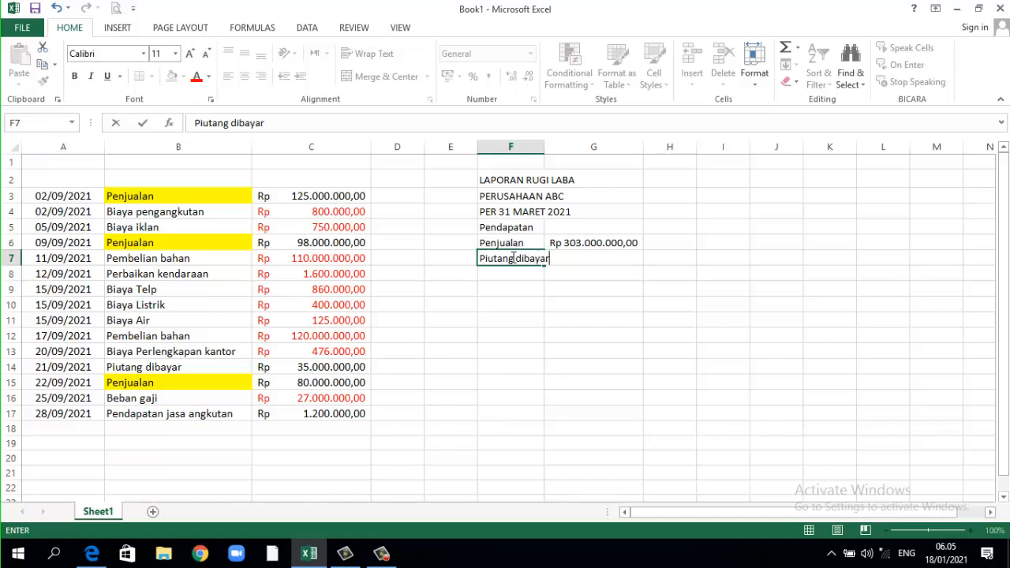
key("Tab")
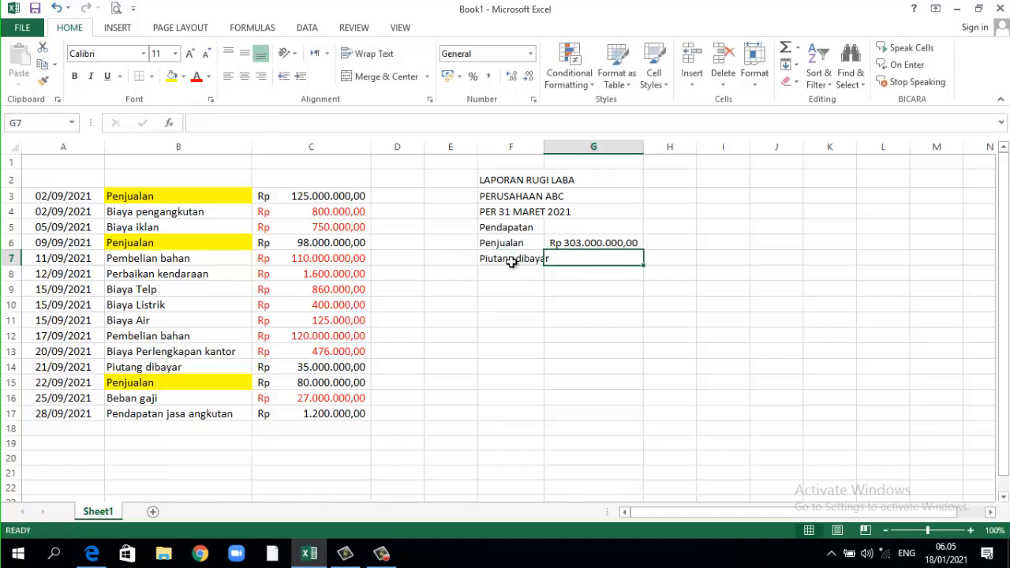
left_click(151, 367)
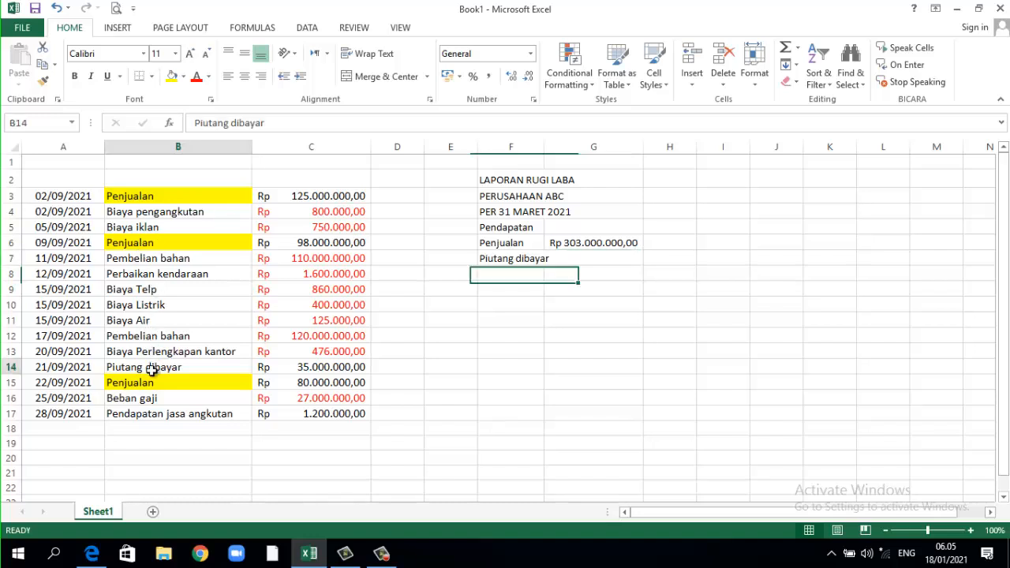
left_click(171, 75)
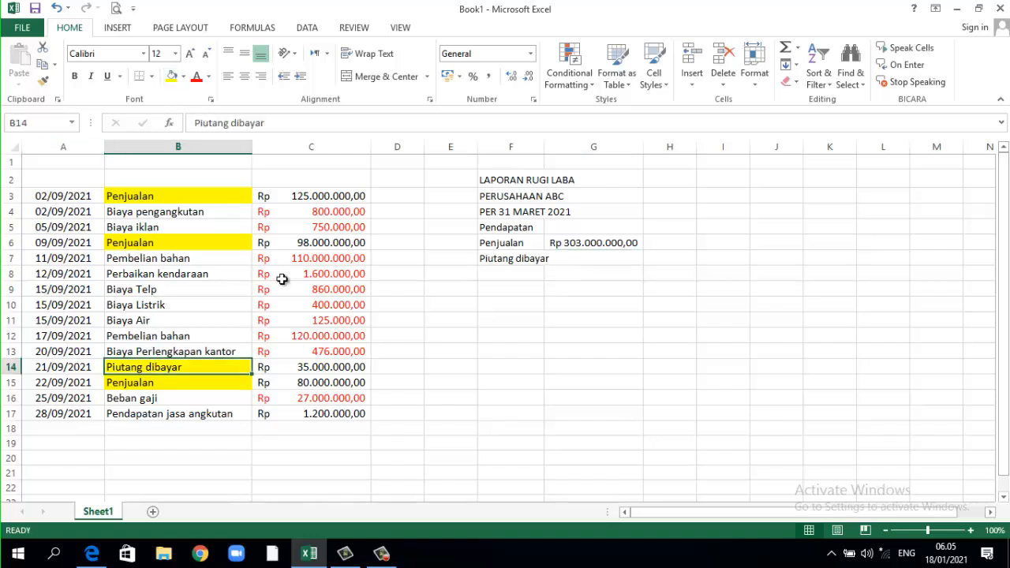
Enter the Piutang dibayar amount 35000000 in G7
left_click(596, 256)
type("350")
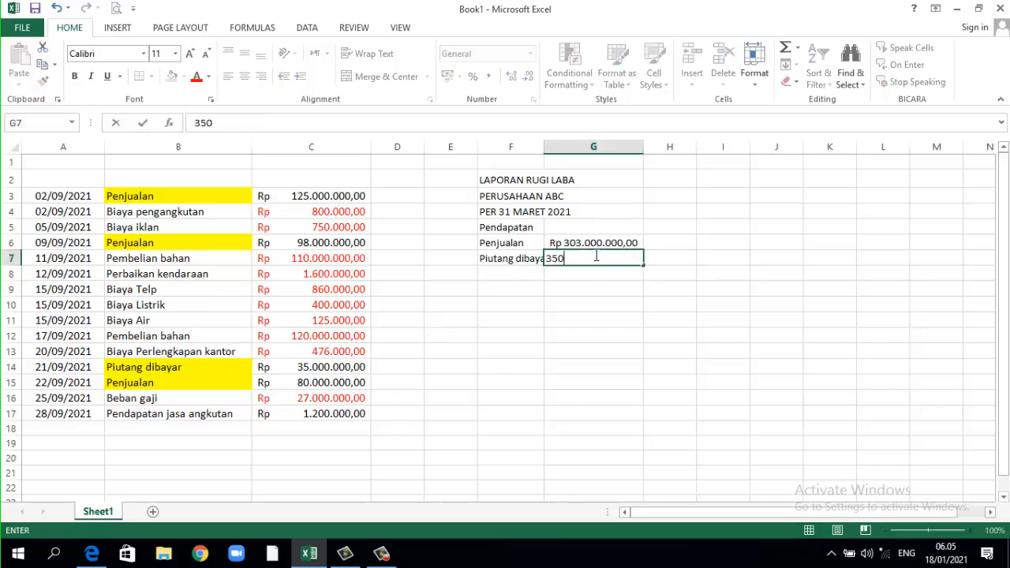
type("00000")
key("Return")
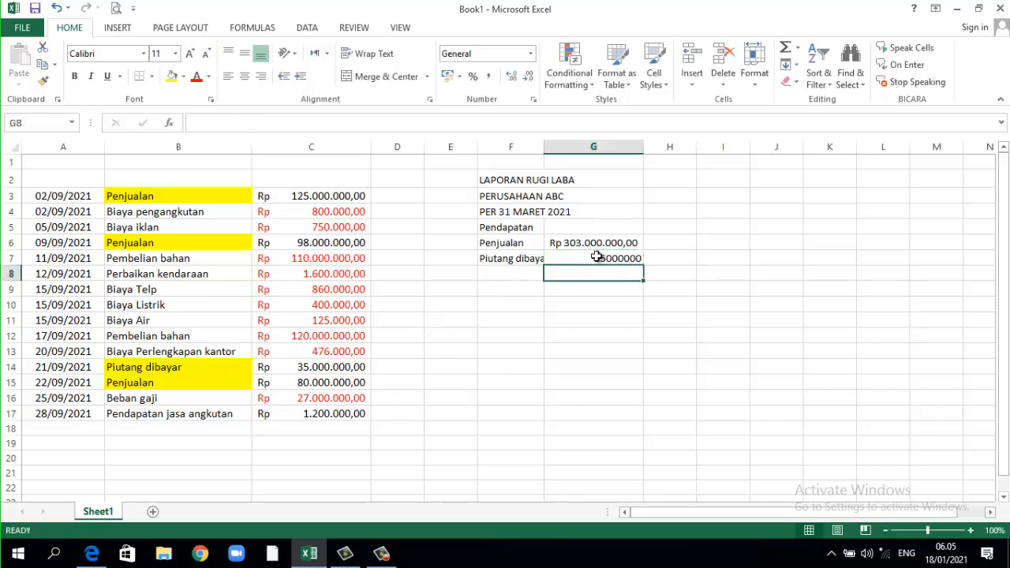
Fill the Pendapatan jasa angkutan transaction in B17 yellow and enter Pendapatan jasa angkutan as an income item in F8
left_click(516, 272)
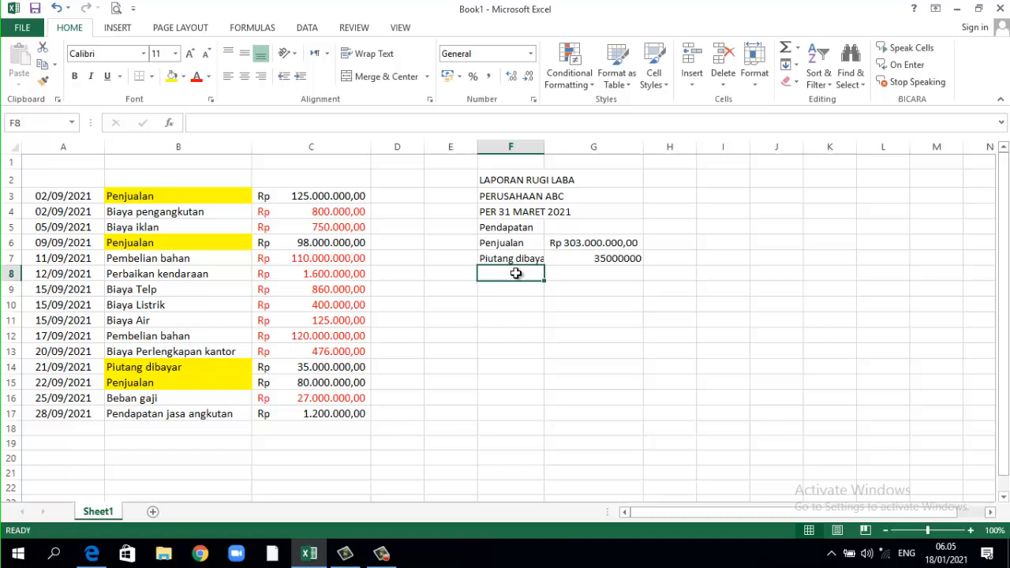
left_click(144, 415)
left_click(169, 75)
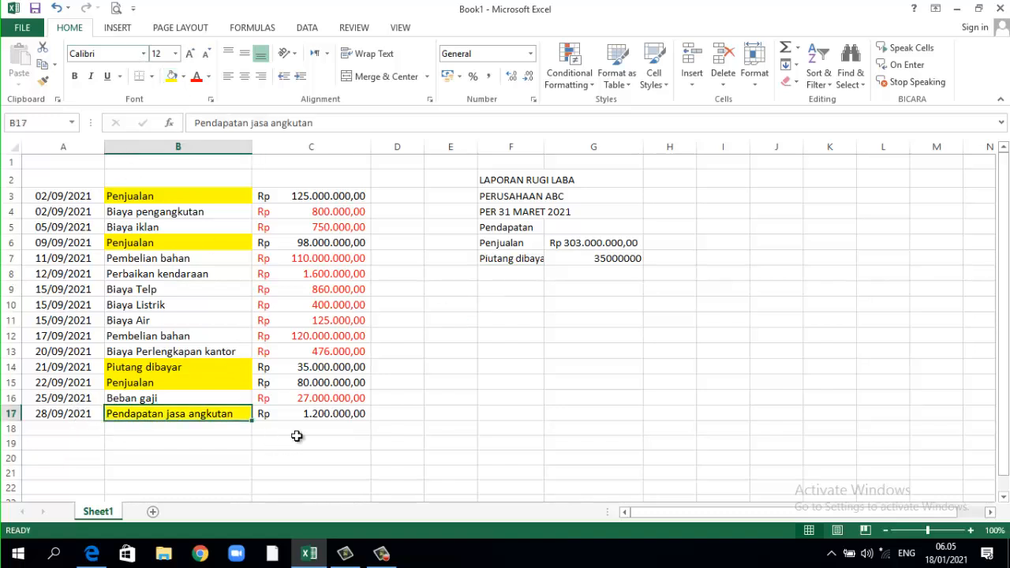
left_click(511, 275)
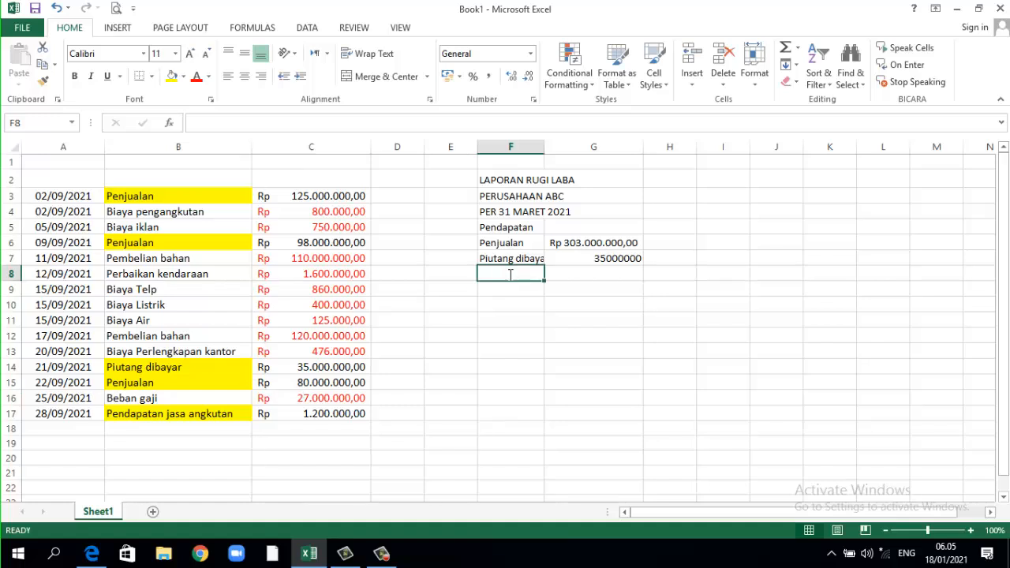
type("Pendapatan")
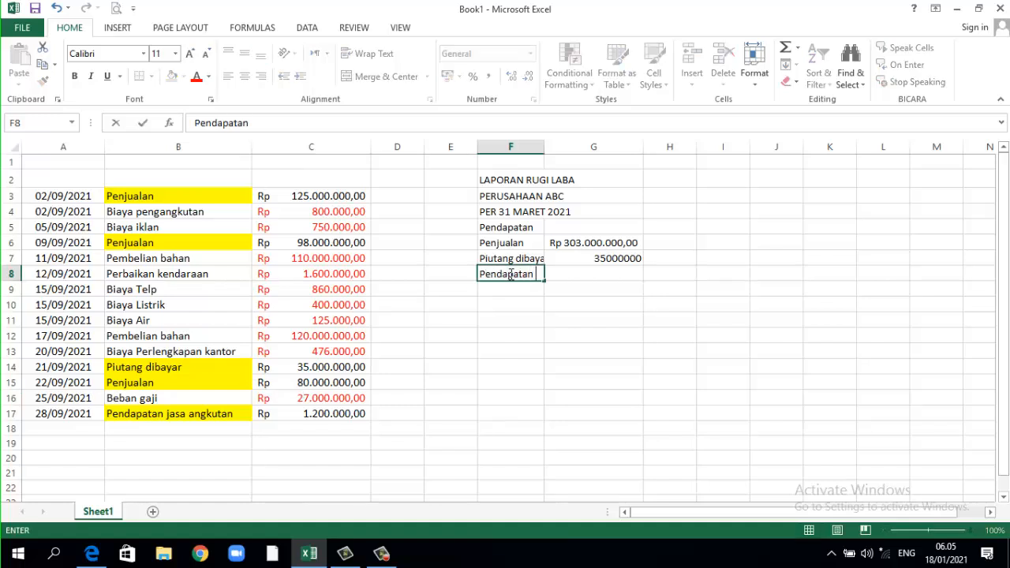
type(" jasa ang")
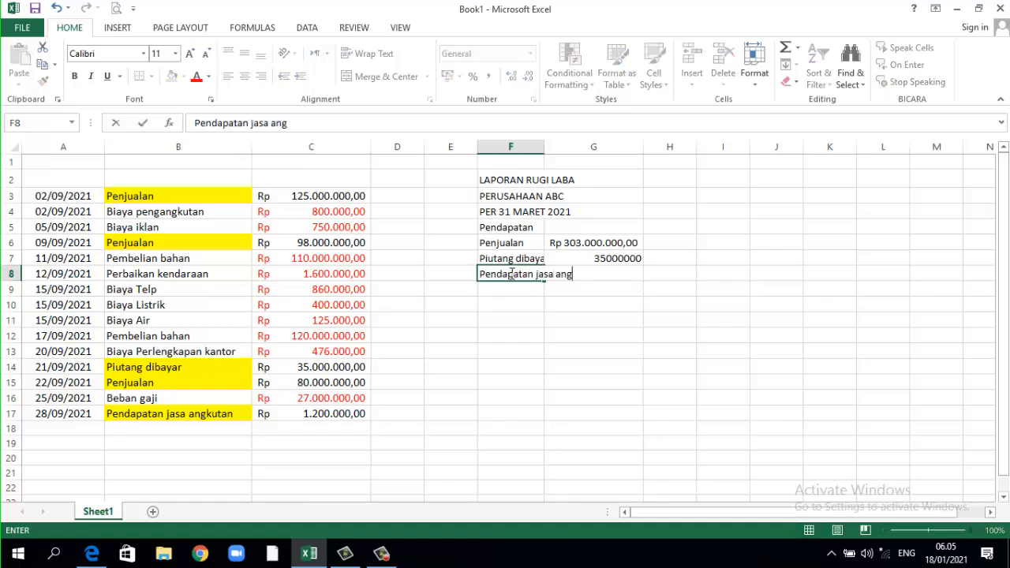
type("kutan")
left_click(622, 332)
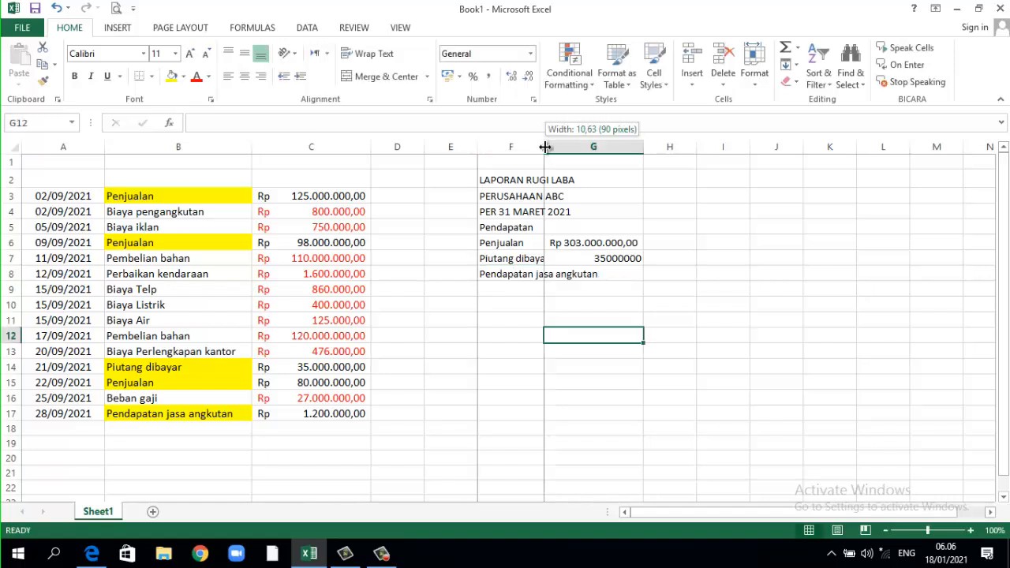
Autofit column F to its labels and enter the Pendapatan jasa angkutan amount 1200000 in G8
double_click(543, 147)
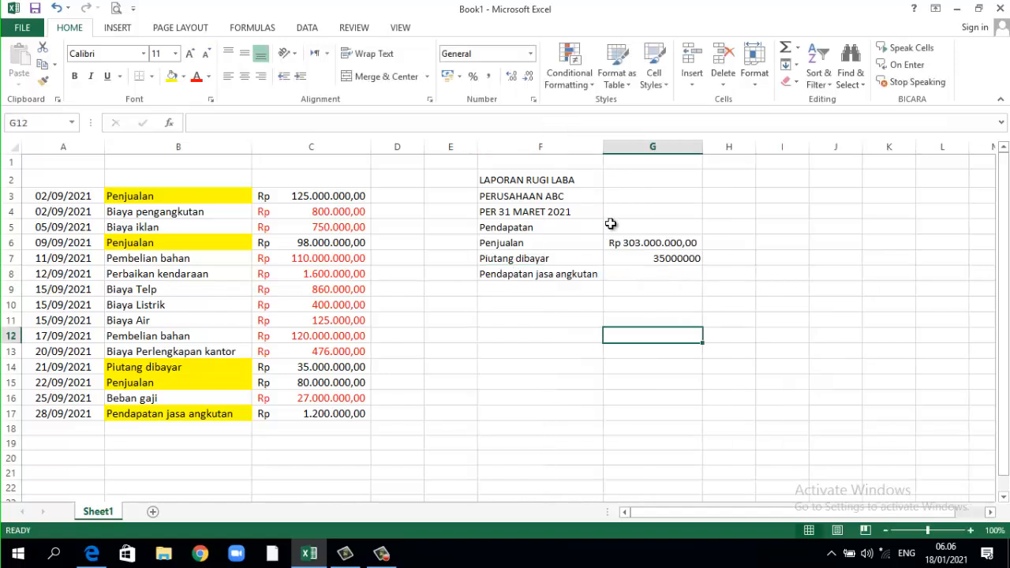
left_click(639, 274)
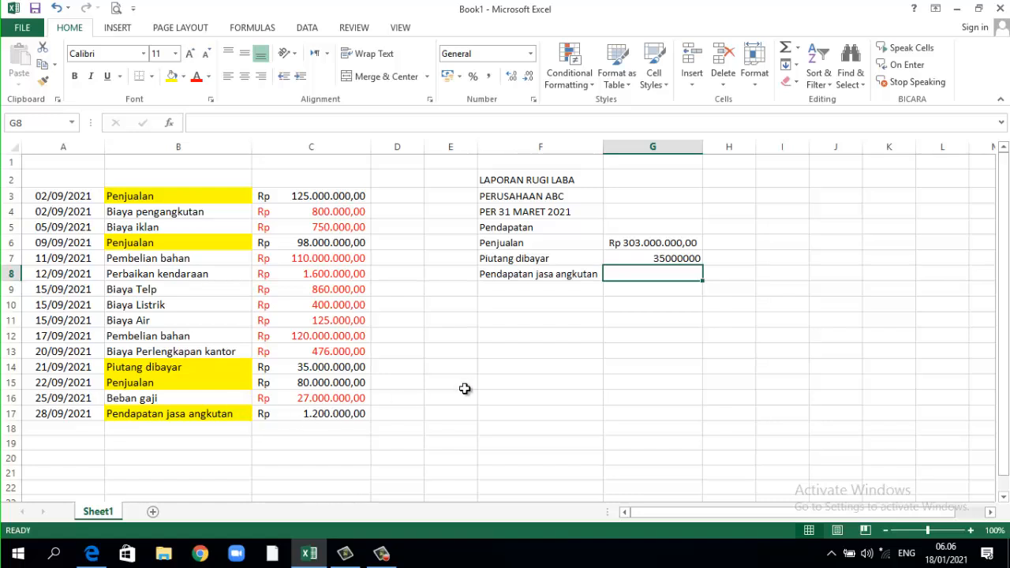
type("1200000")
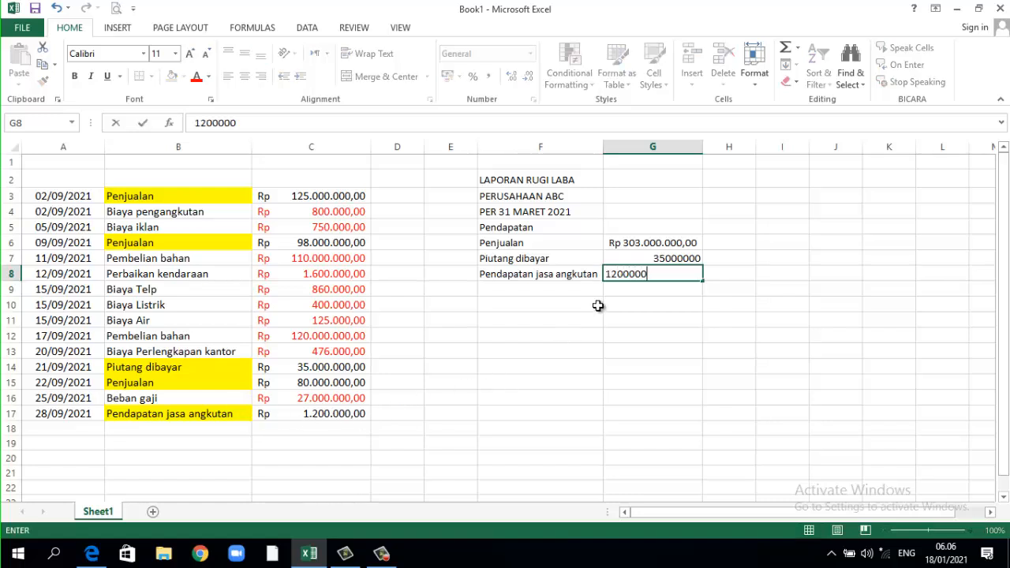
key("Return")
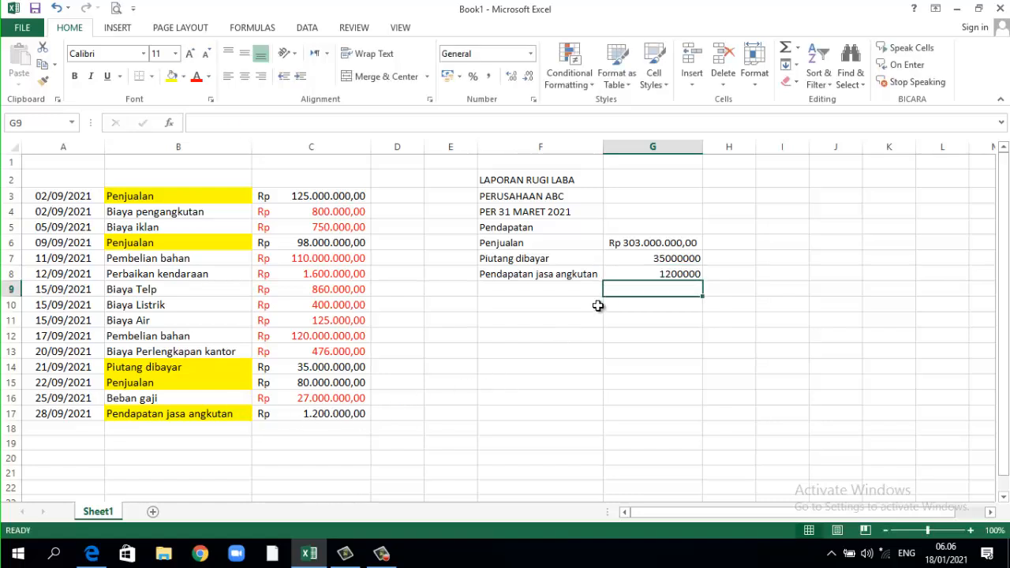
Format column G as accounting in Rp Indonesian and widen the column slightly
left_click(632, 146)
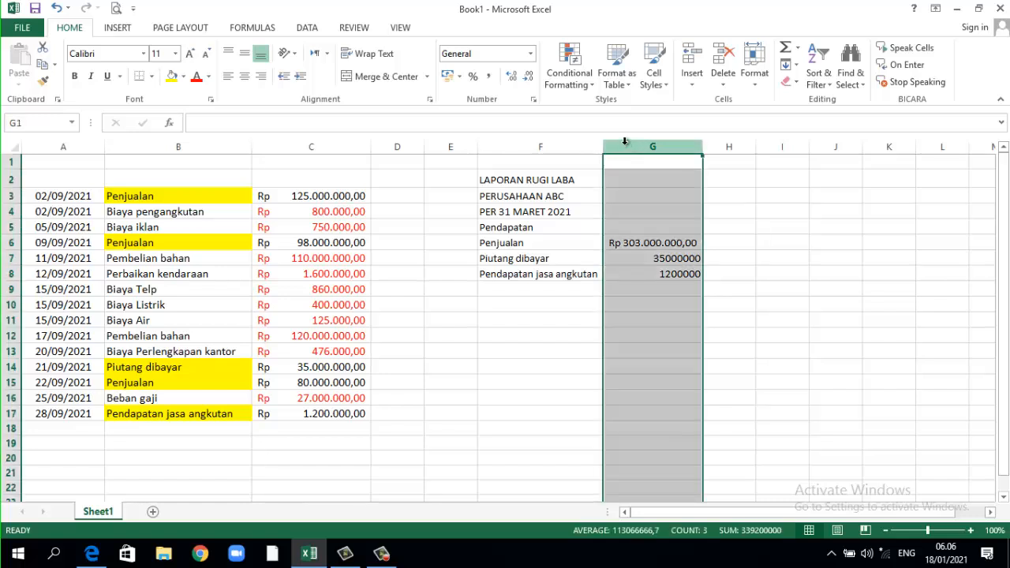
left_click(490, 79)
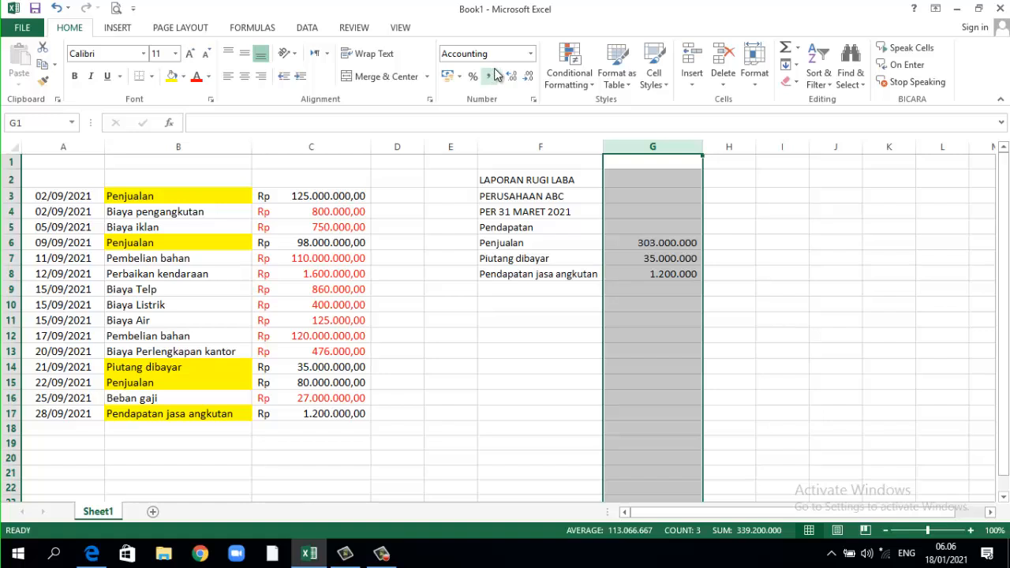
left_click(458, 77)
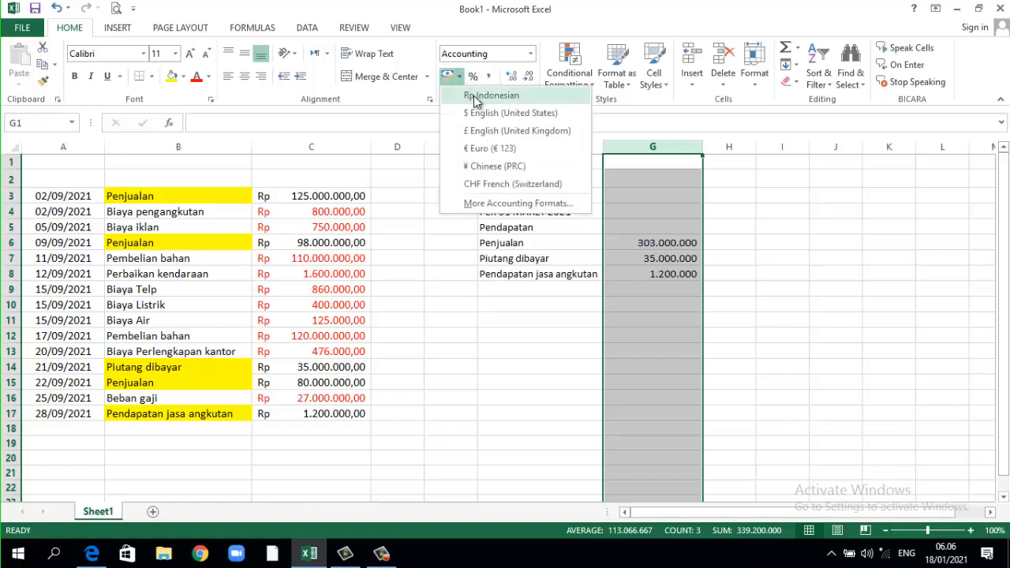
left_click(479, 95)
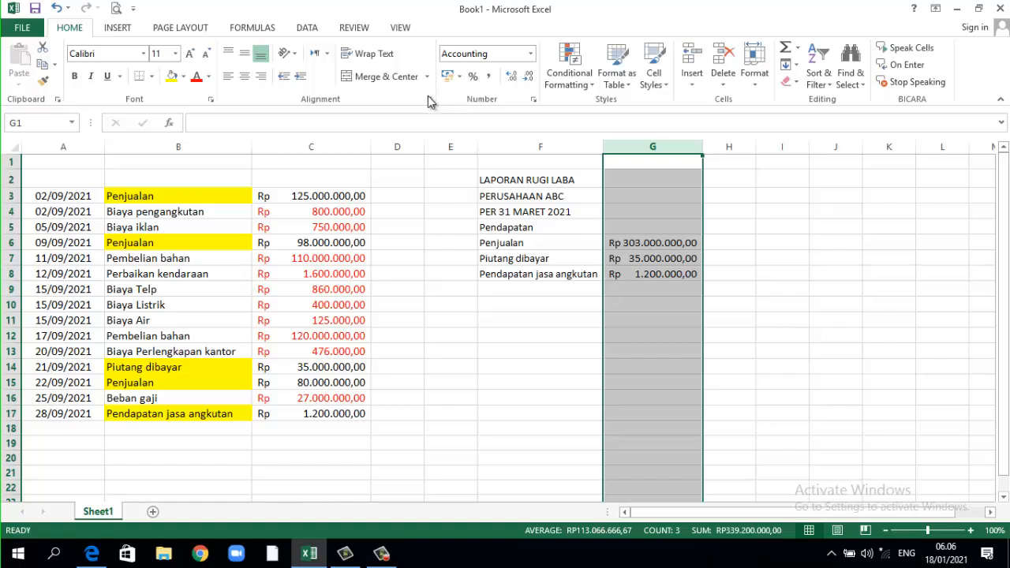
left_click_drag(702, 146, 710, 148)
Total the income amounts G6:G8 with a SUM in G9 and make the total bold
left_click(649, 288)
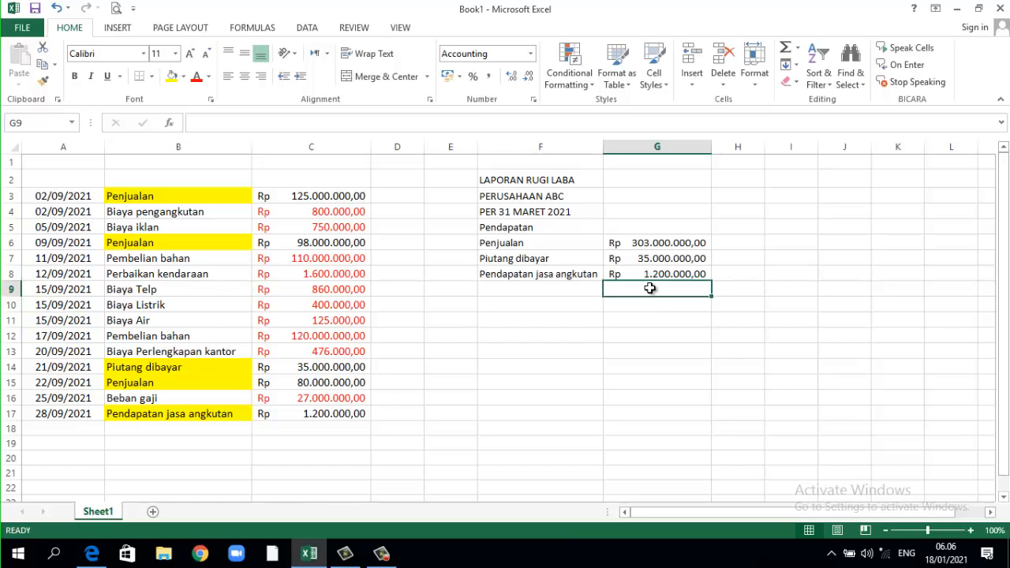
left_click(506, 230)
left_click(664, 290)
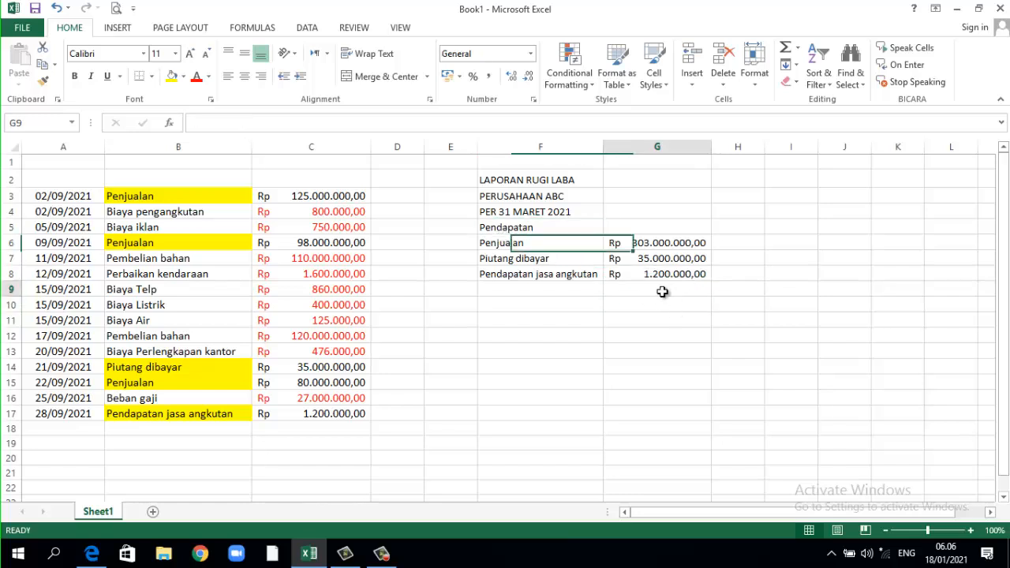
left_click(786, 48)
key("Return")
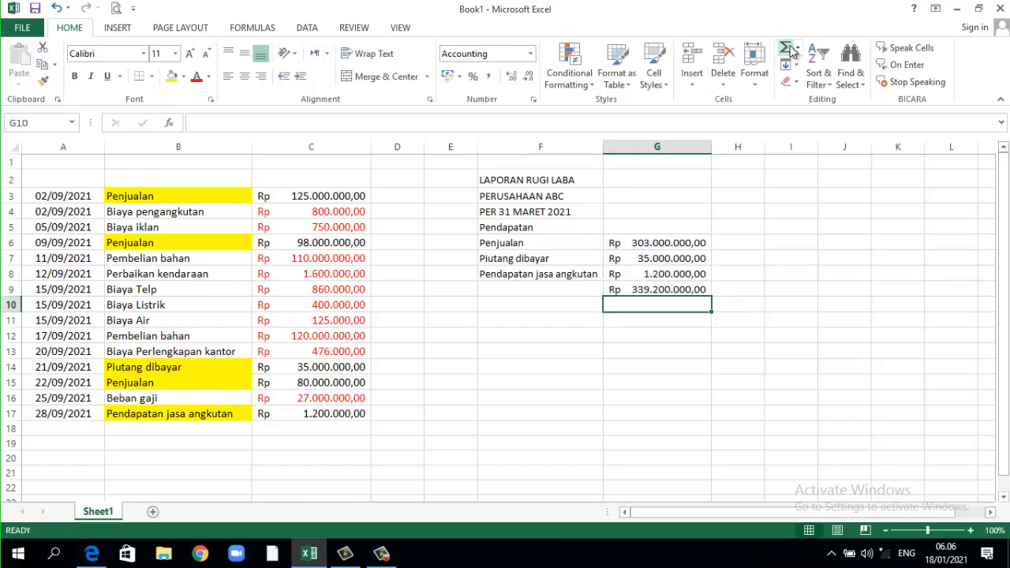
left_click(653, 292)
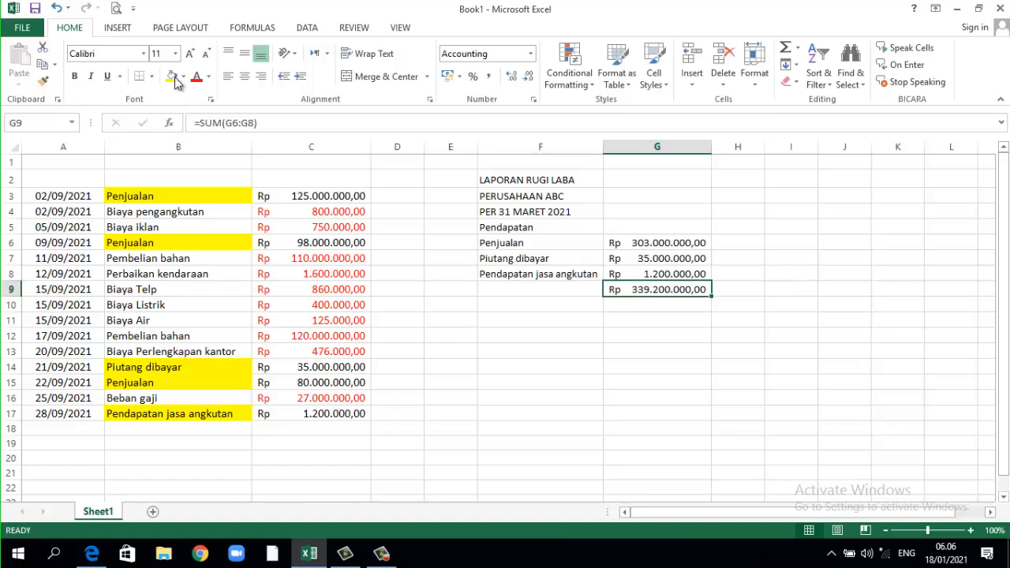
left_click(75, 78)
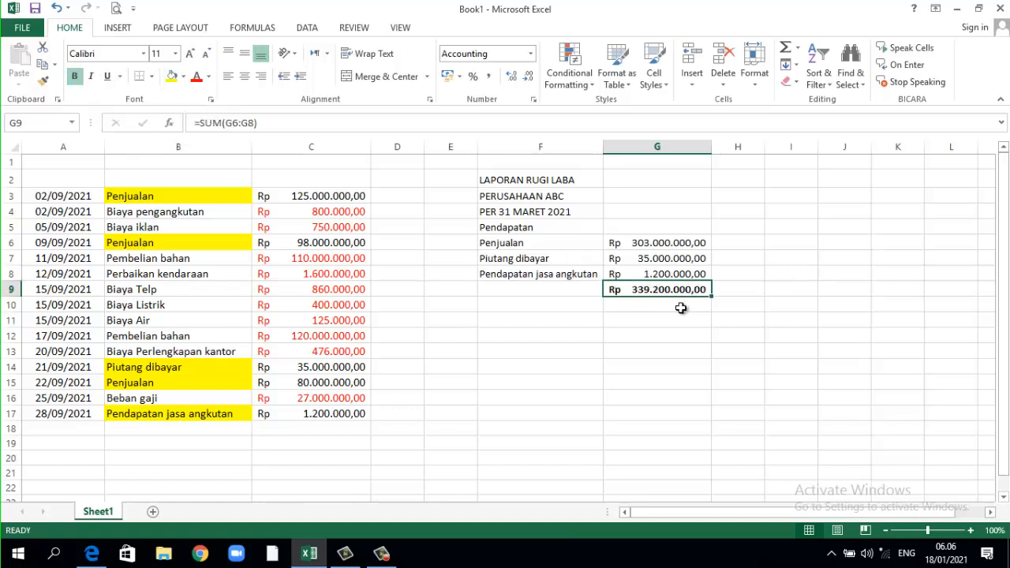
Enter the section heading Pengeluaran in F11 and the expense item Biaya Pengangkutan in F12
left_click(530, 230)
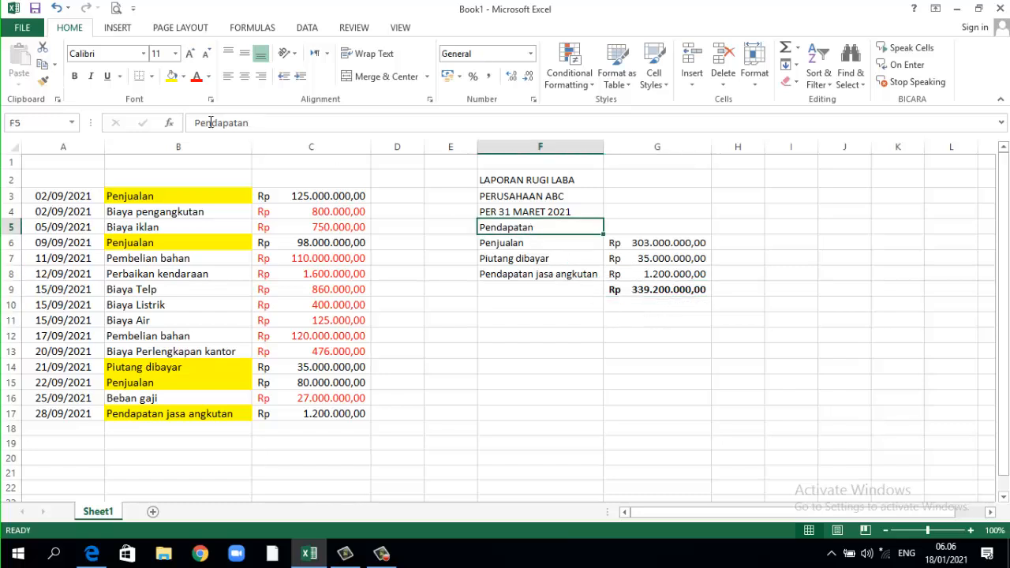
left_click(525, 323)
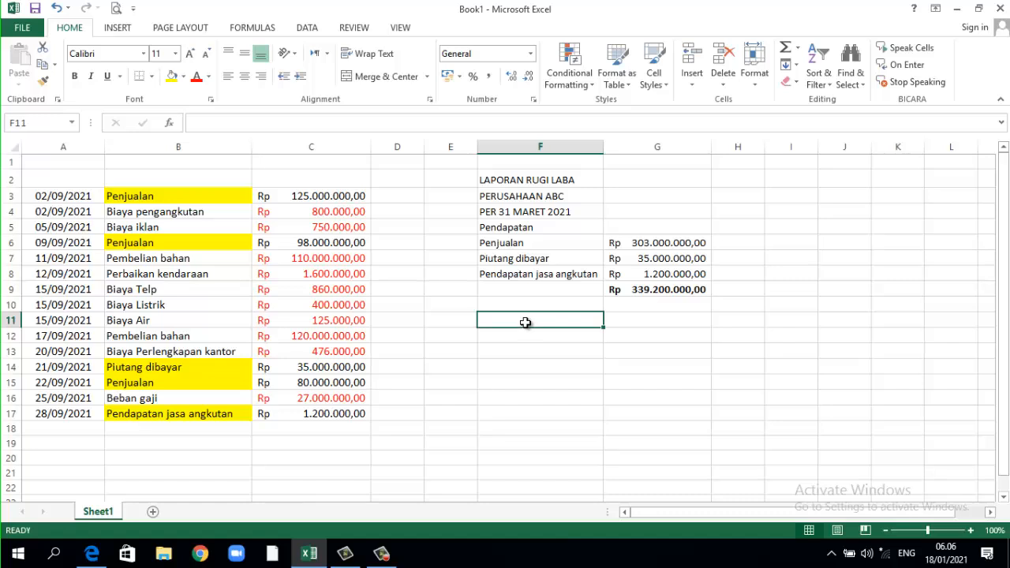
type("Pengeluaran")
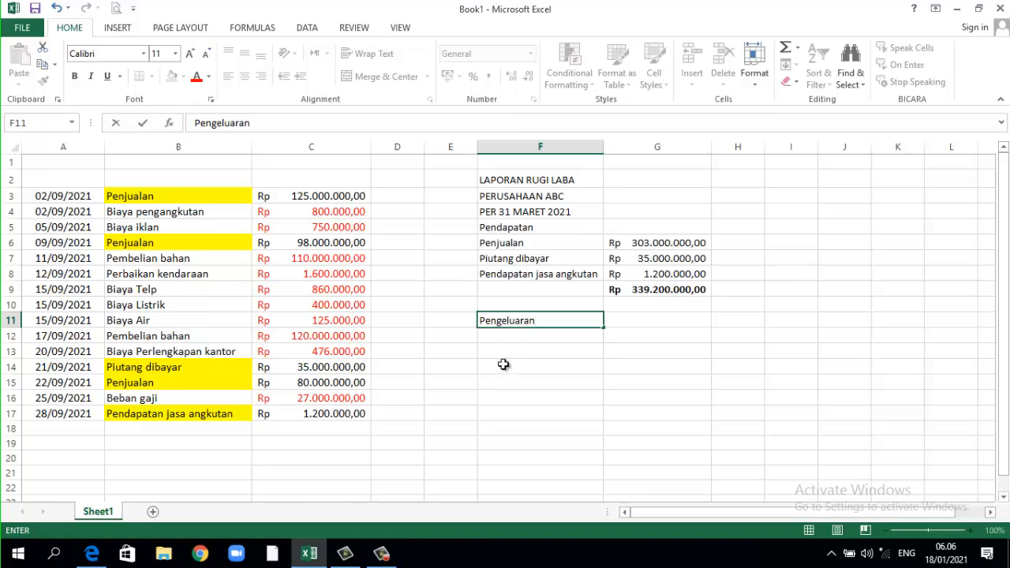
left_click(508, 338)
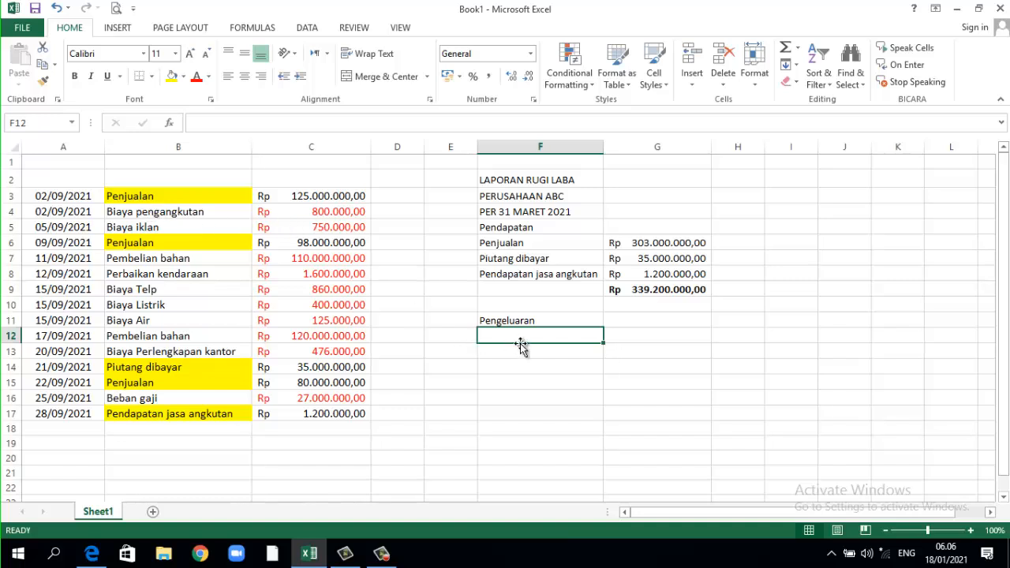
type("Biaya Pengang")
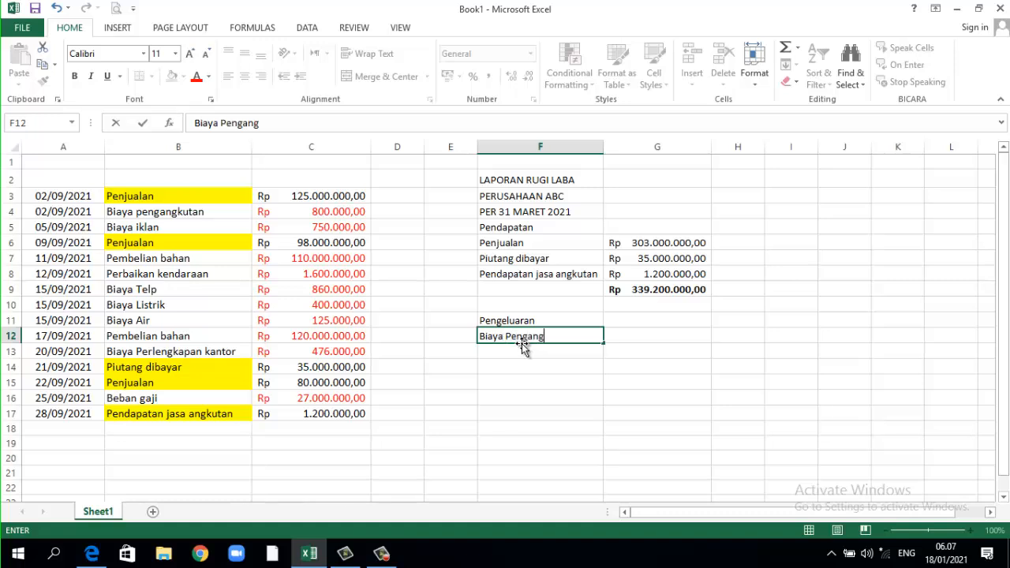
type("kutan")
left_click(656, 338)
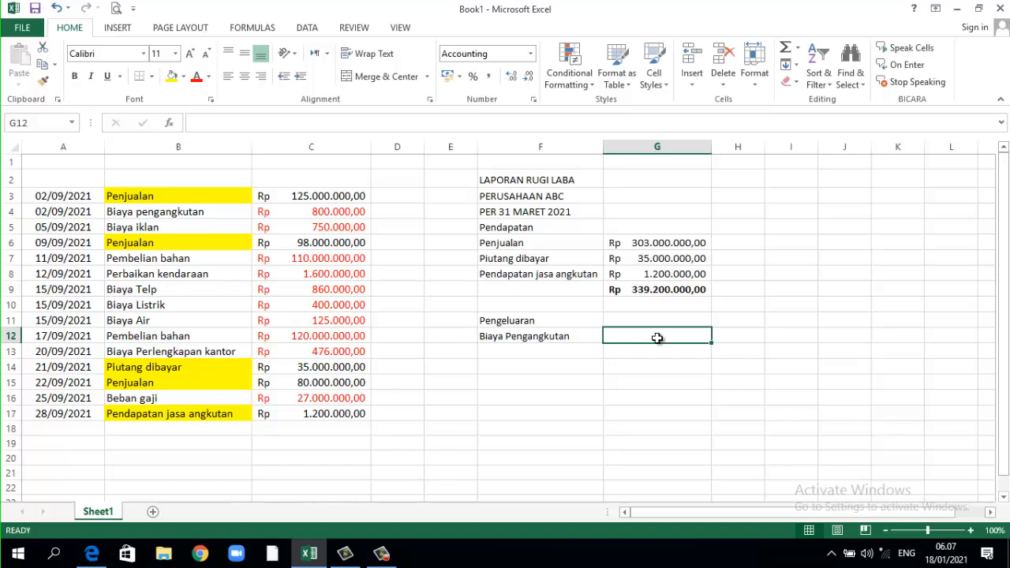
type("800000")
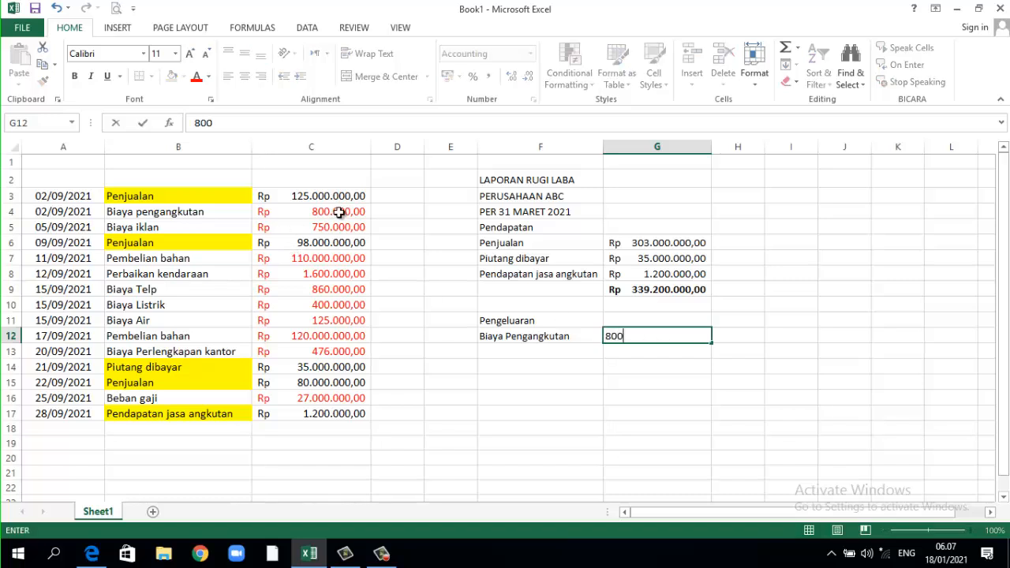
key("Return")
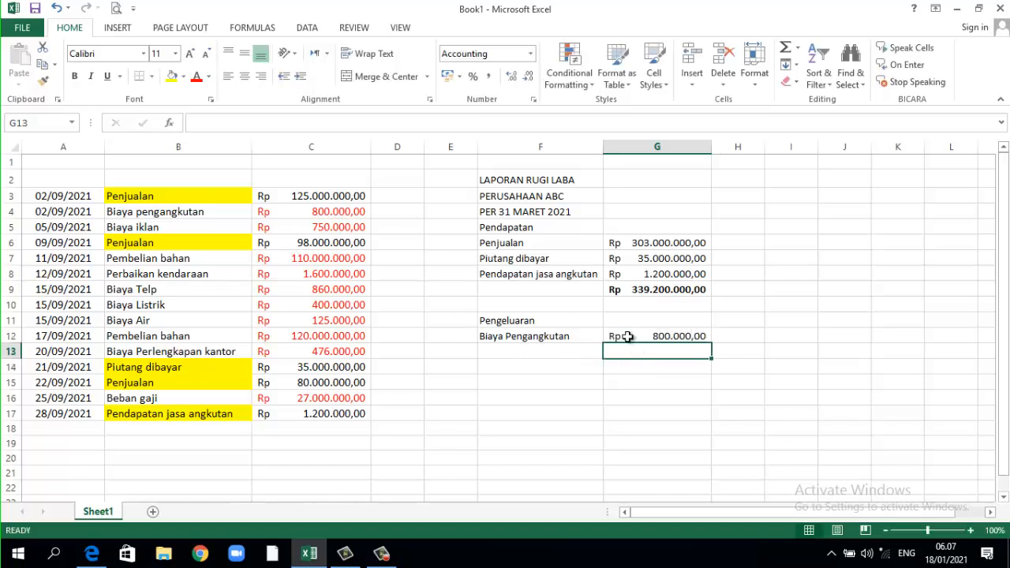
left_click(625, 334)
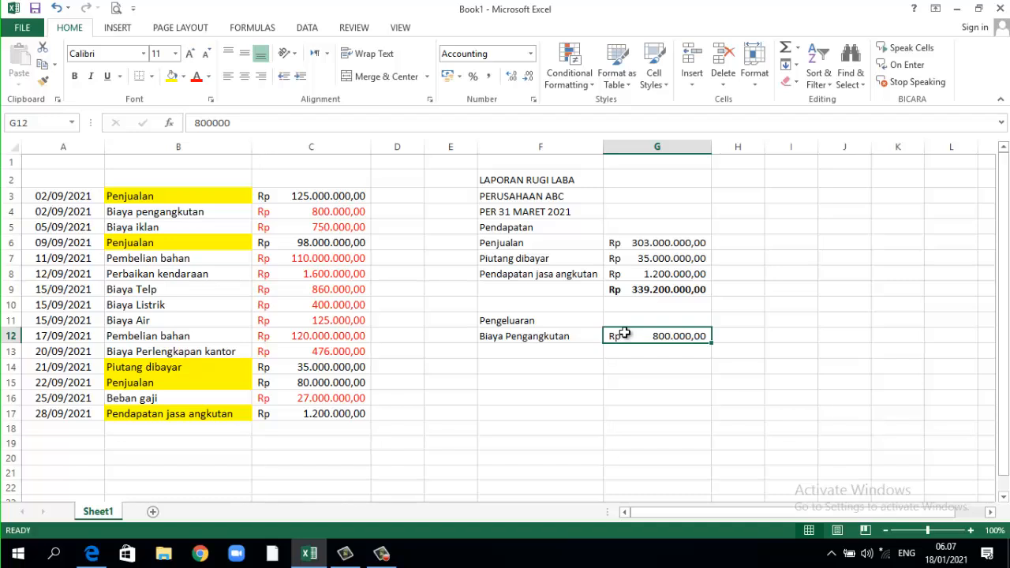
key("Delete")
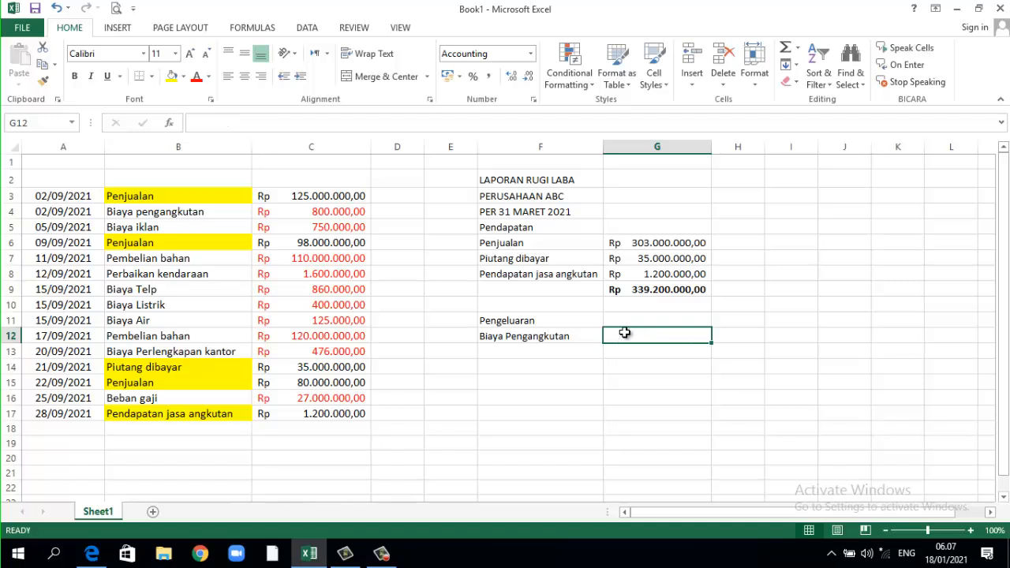
Enter the Biaya Pengangkutan amount 800000 in H12
left_click(746, 333)
type("800000")
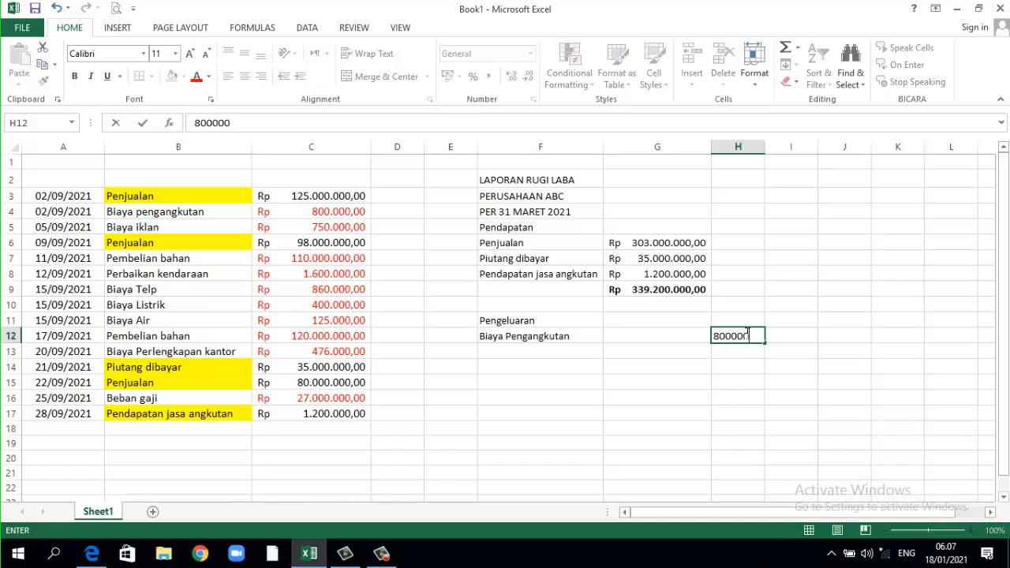
key("Return")
Format column H as accounting in Rp Indonesian and widen the column
left_click(749, 147)
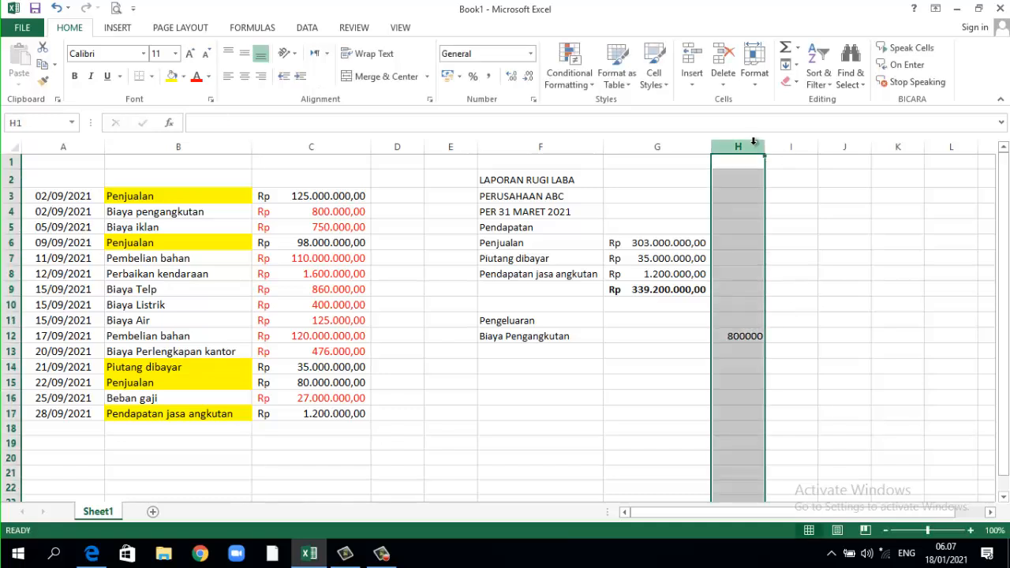
left_click(489, 81)
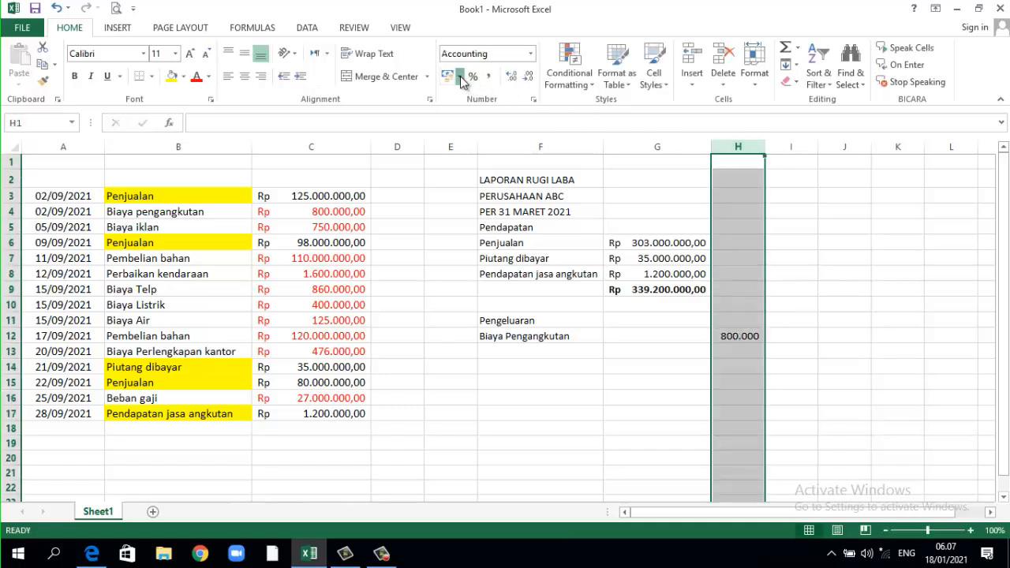
left_click(459, 75)
left_click(471, 94)
left_click_drag(790, 146, 819, 150)
Enter the expense item Biaya iklan in F13 with its amount 750000 in H13
left_click(535, 349)
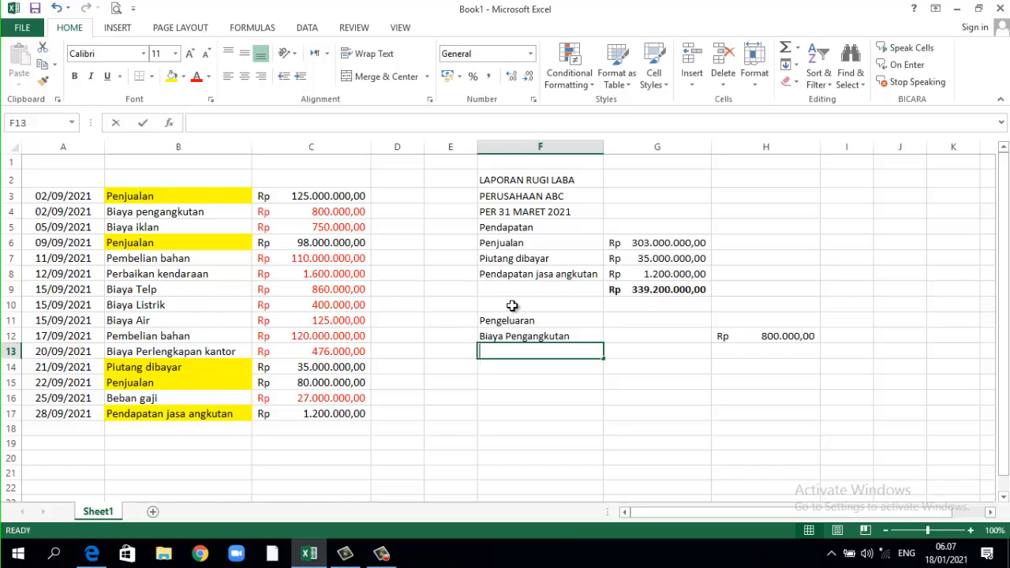
type("Biaya ikla")
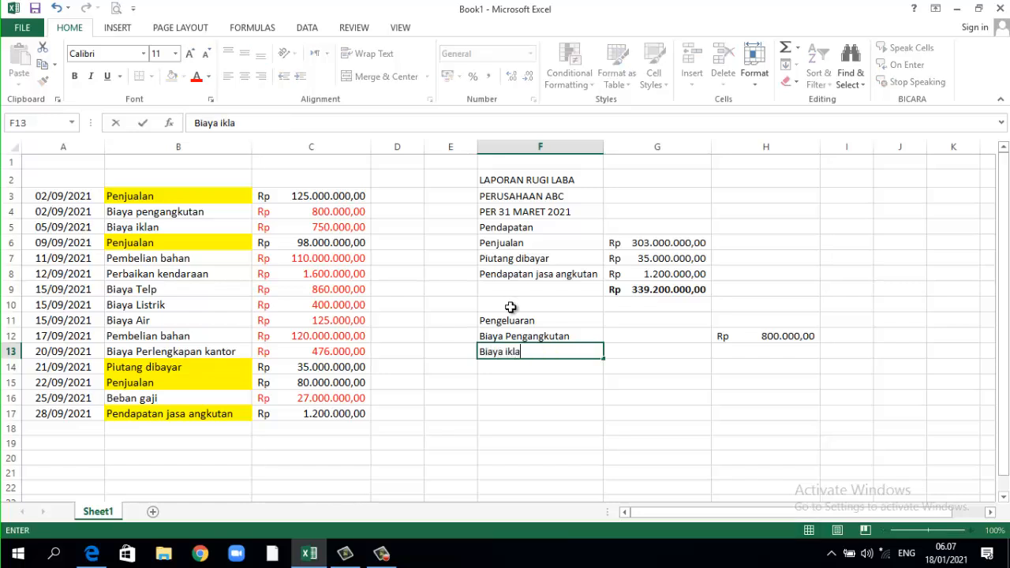
type("n")
left_click(766, 349)
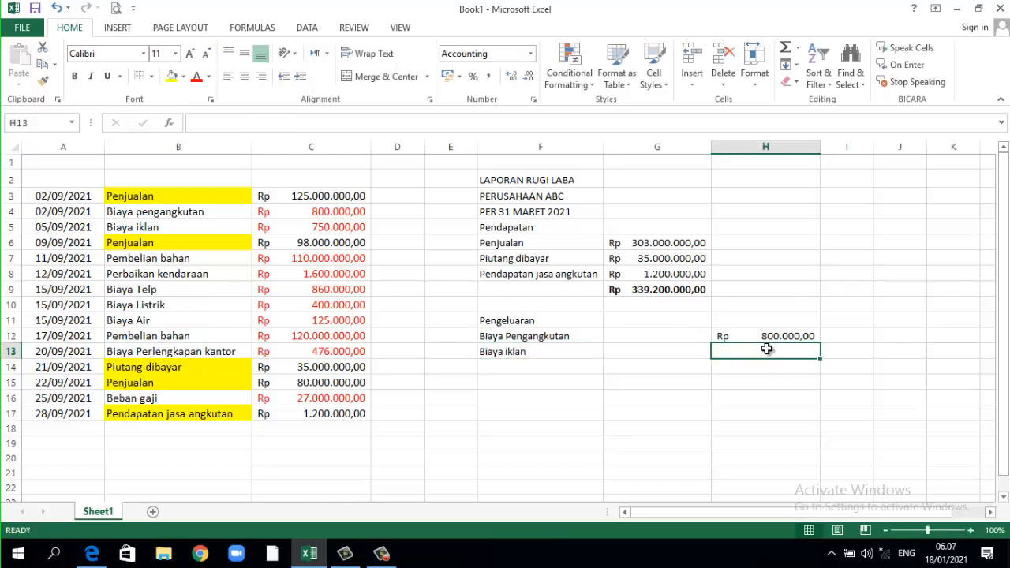
type("750000")
key("Return")
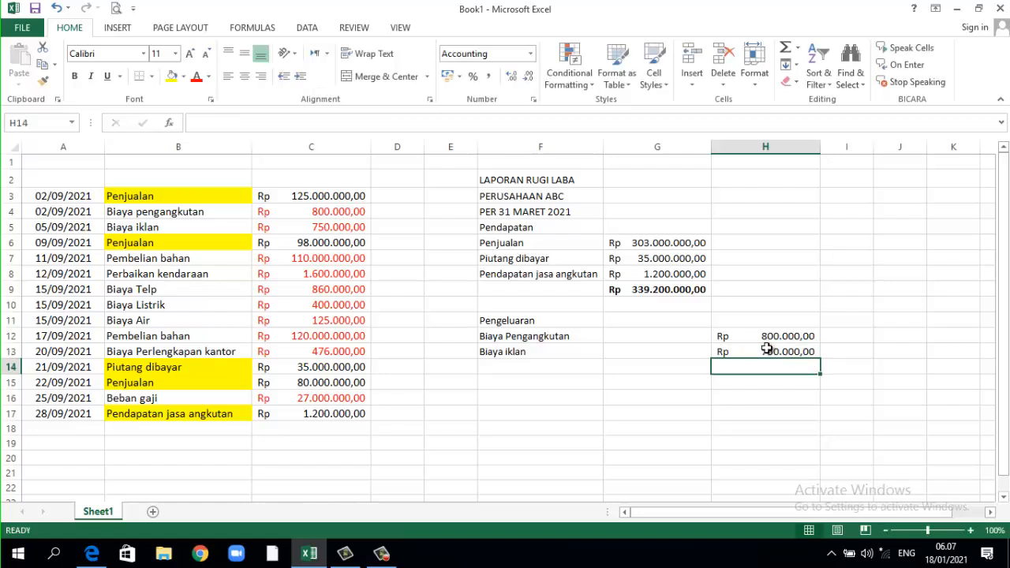
Enter the expense item Pembelian bahan in F14
left_click(507, 369)
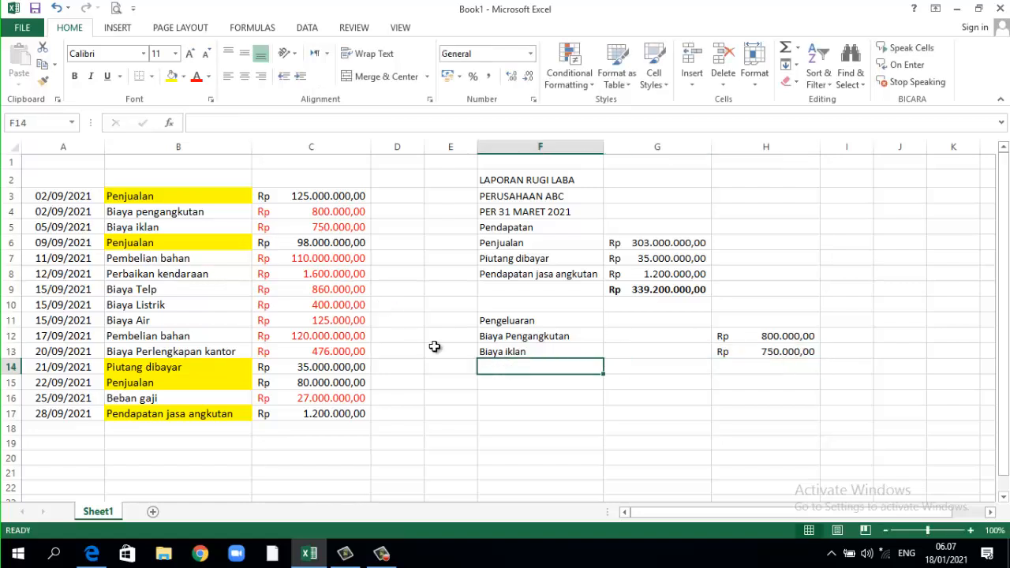
type("Peng")
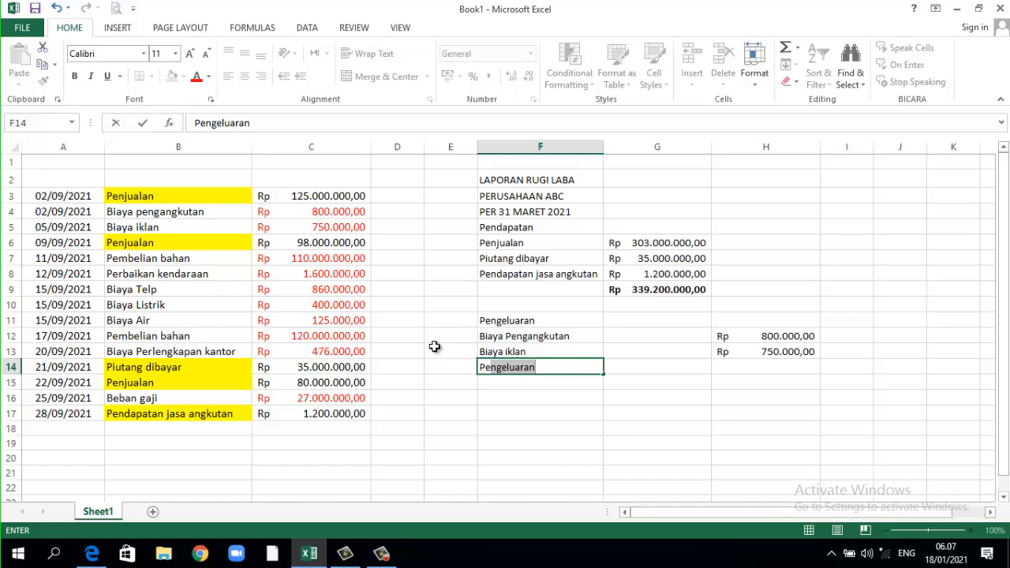
type("embelian bahan")
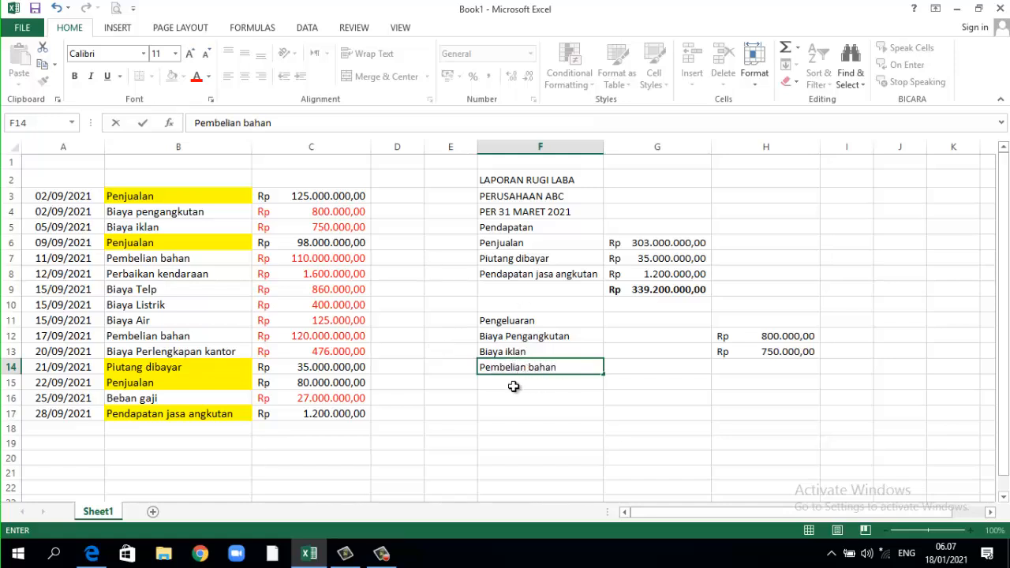
Fill the used transactions Biaya pengangkutan and Biaya iklan in B4:B5 yellow
left_click(169, 261)
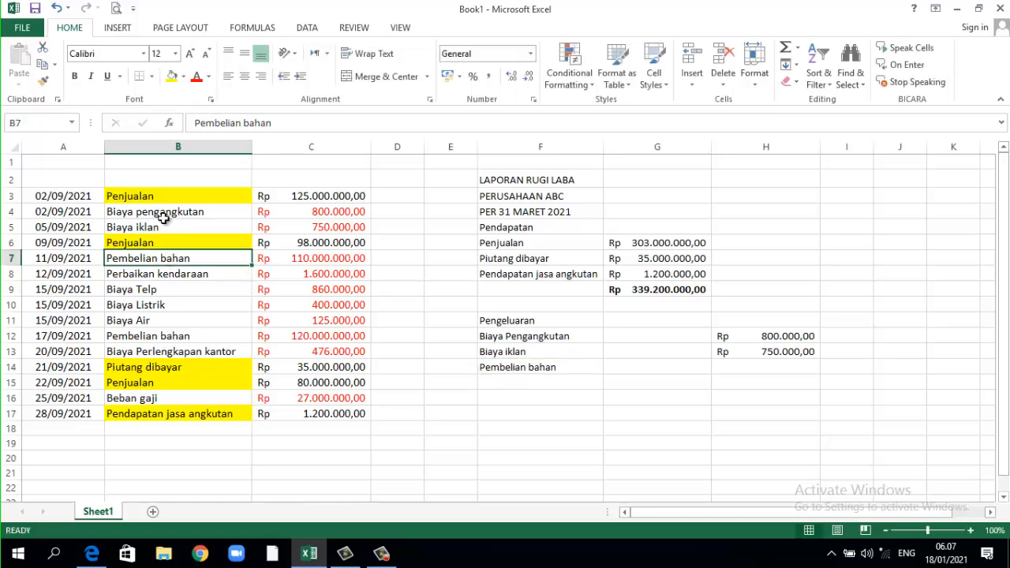
left_click_drag(161, 213, 164, 228)
left_click(171, 76)
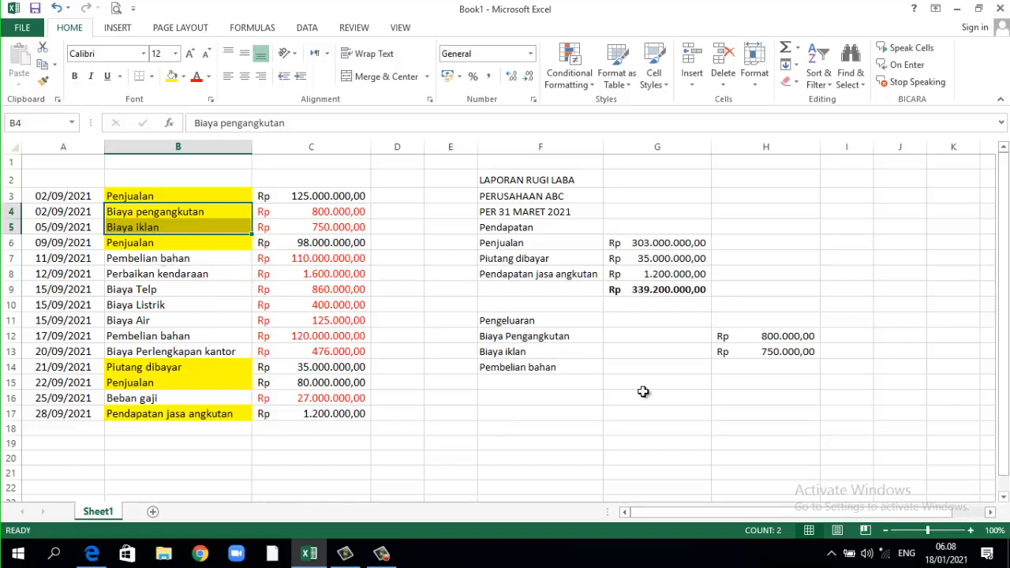
Calculate the Pembelian bahan amount in H14 by adding both purchase transactions with =C7+C12
left_click(732, 365)
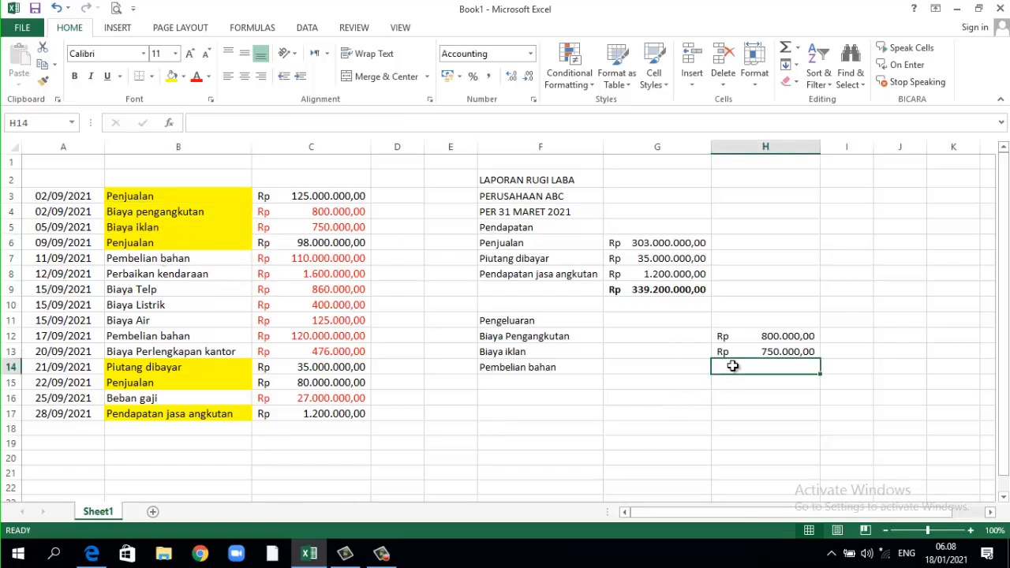
type("=")
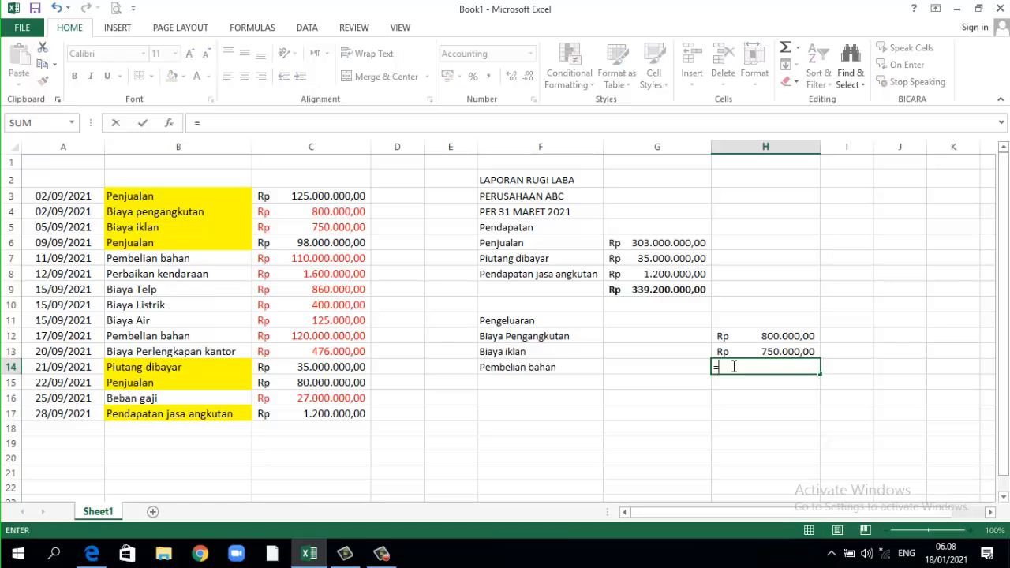
left_click(292, 259)
type("+")
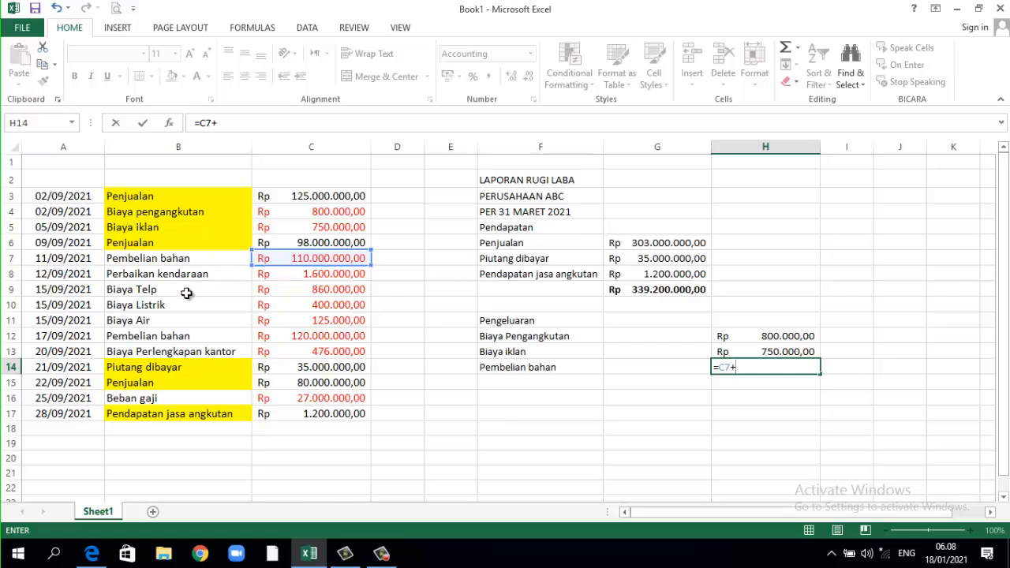
left_click(314, 337)
key("Return")
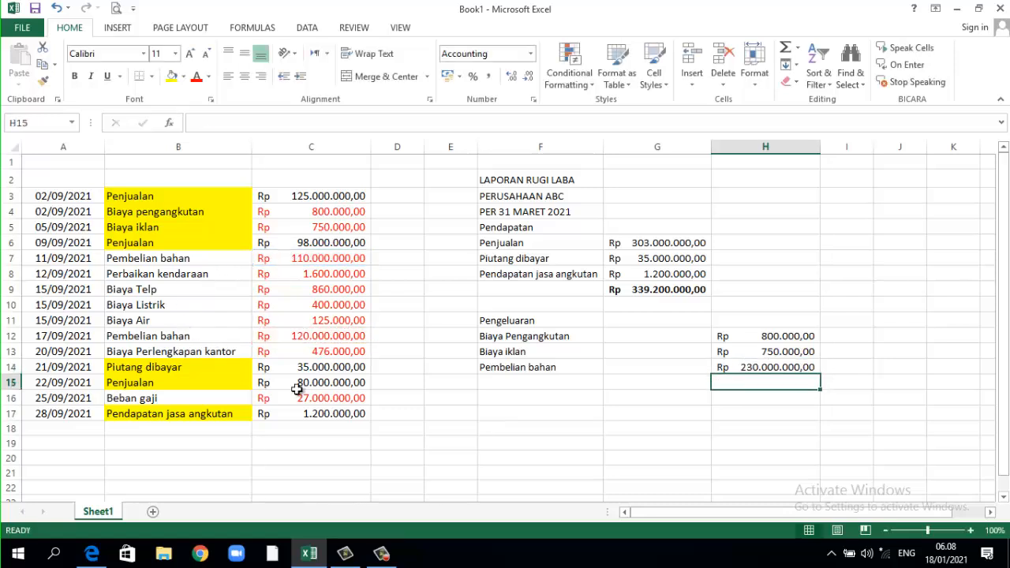
Fill both used Pembelian bahan transactions in B7 and B12 yellow
left_click(163, 264)
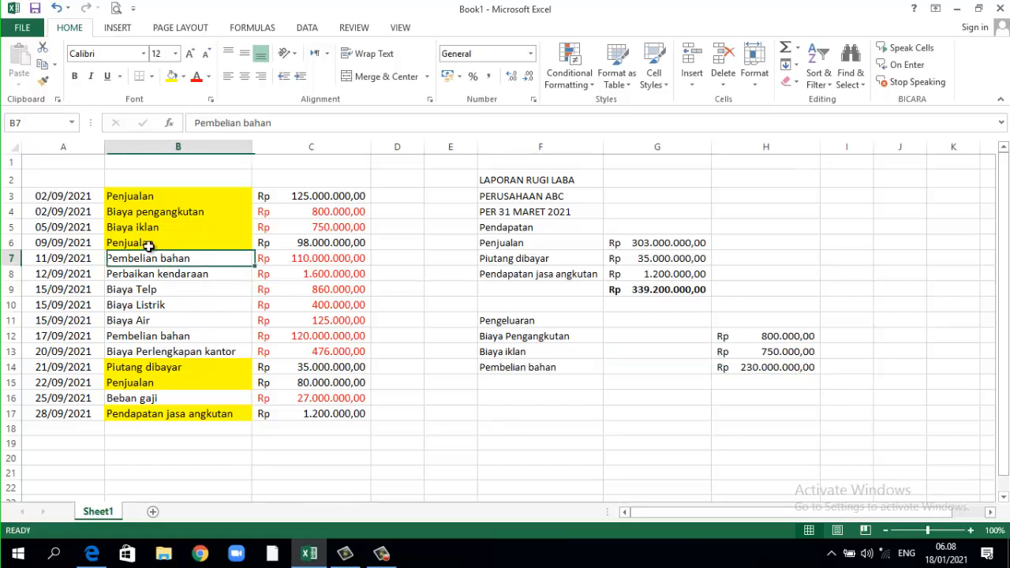
left_click(170, 77)
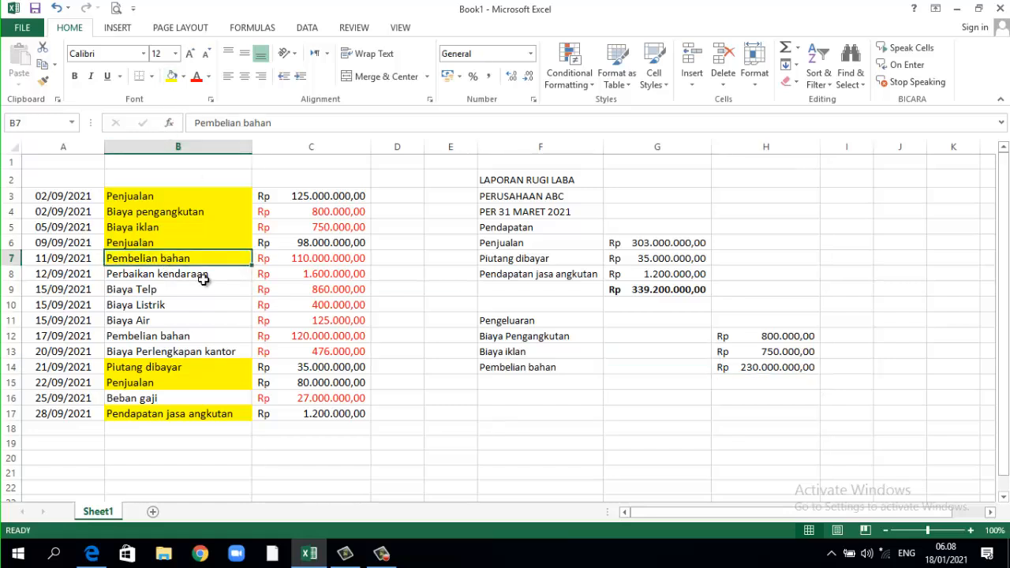
left_click(179, 338)
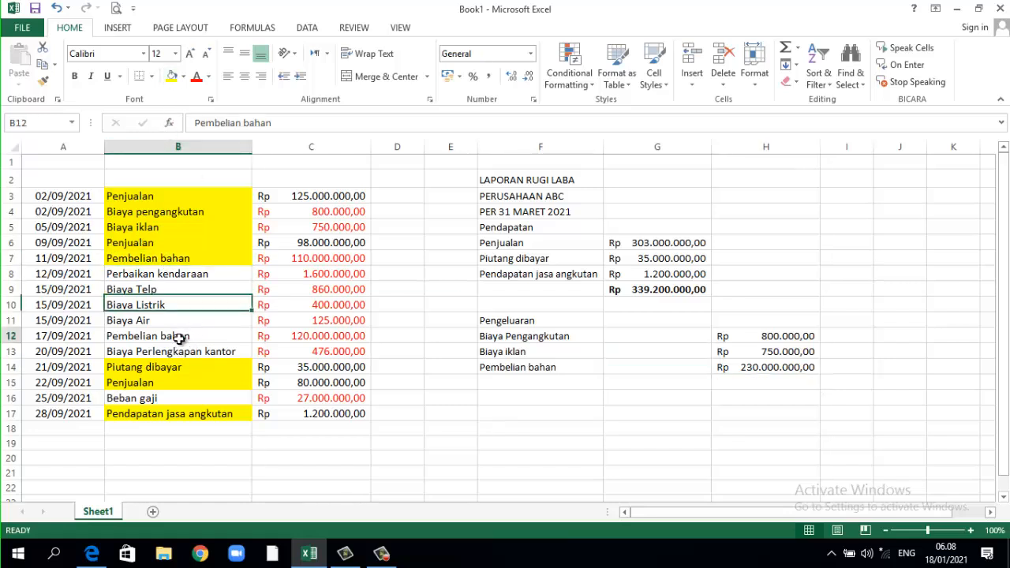
left_click(170, 77)
Enter the expense item Perbaikan kendaraan in F15 with 1600000 in H15, and fill its transaction in B8 yellow
left_click(508, 381)
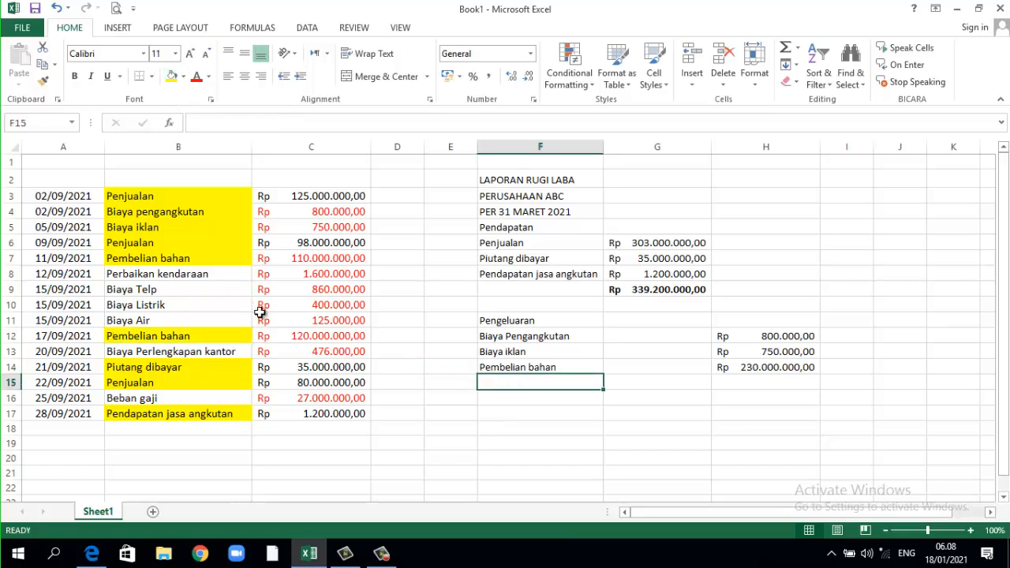
type("Perb")
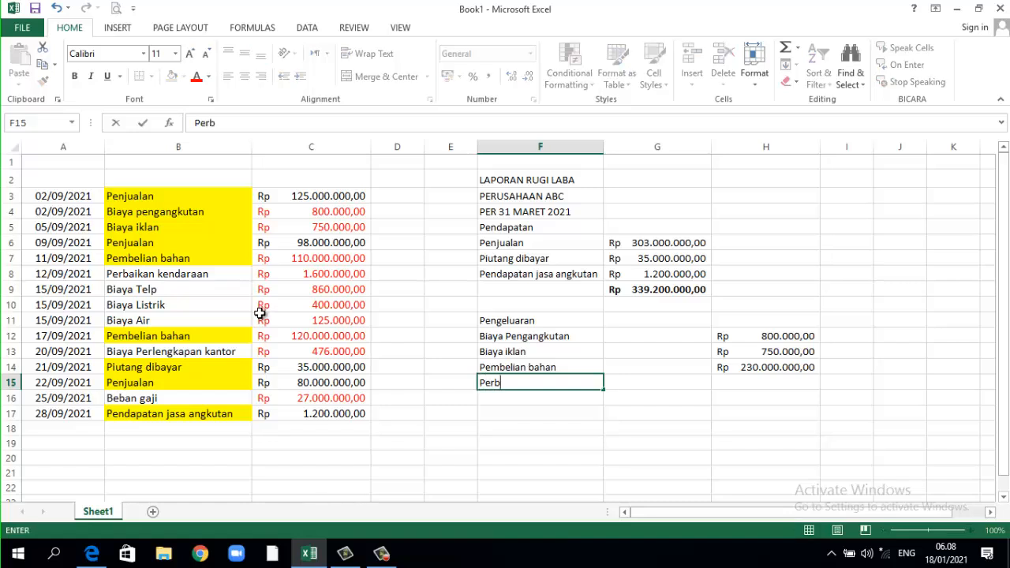
type("aikan kendaraan")
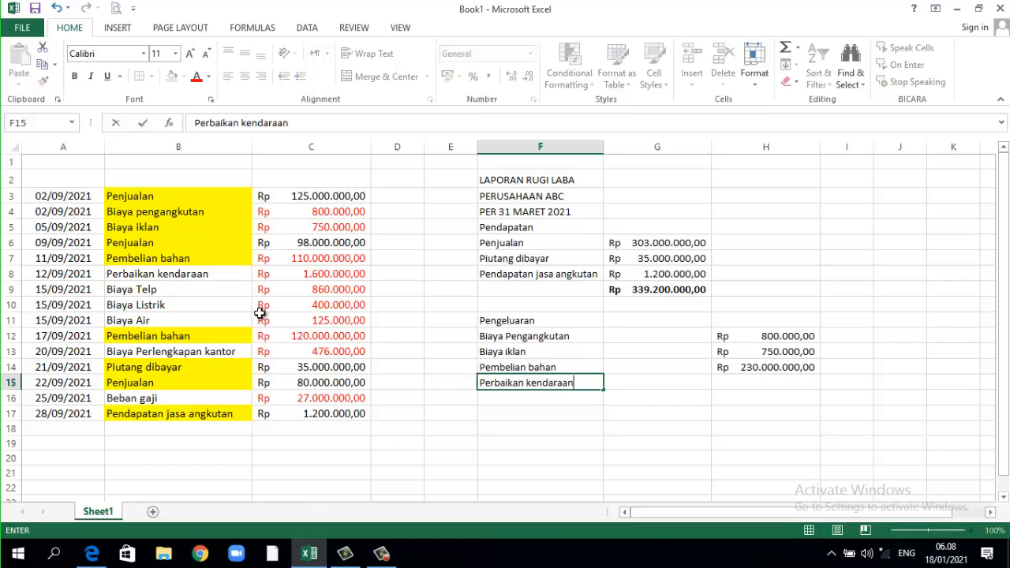
left_click(761, 378)
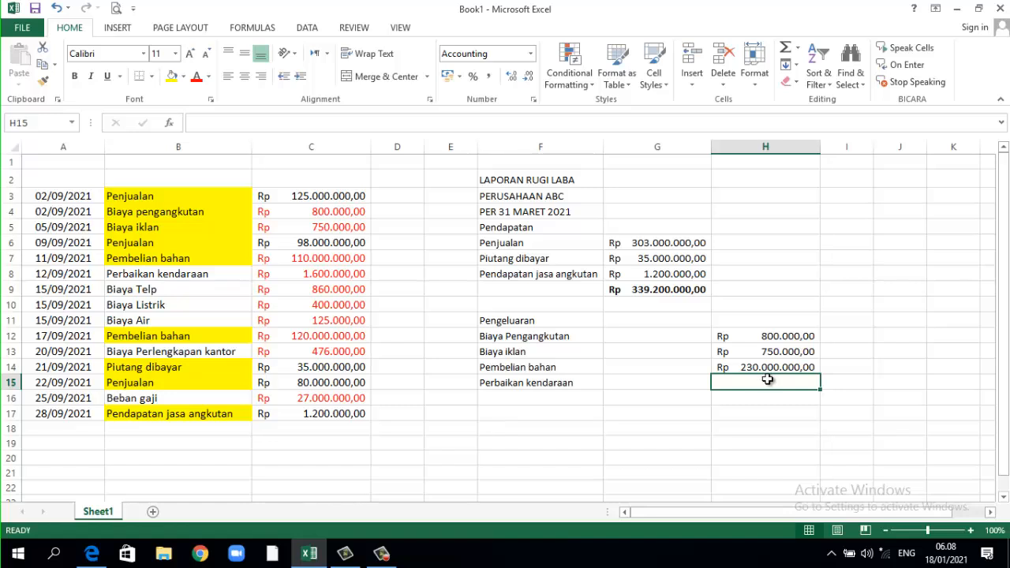
type("1.600.")
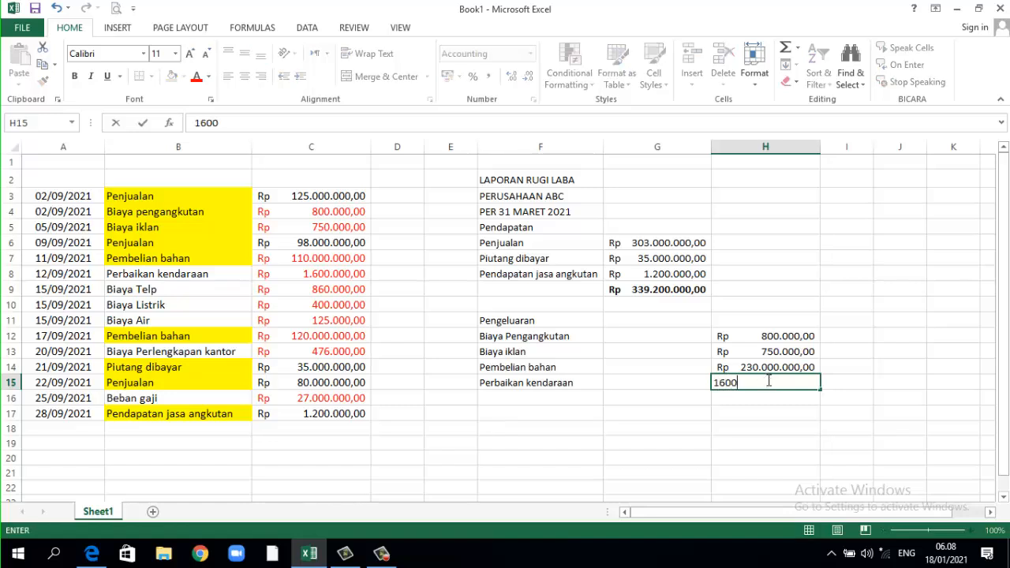
type("000")
key("Return")
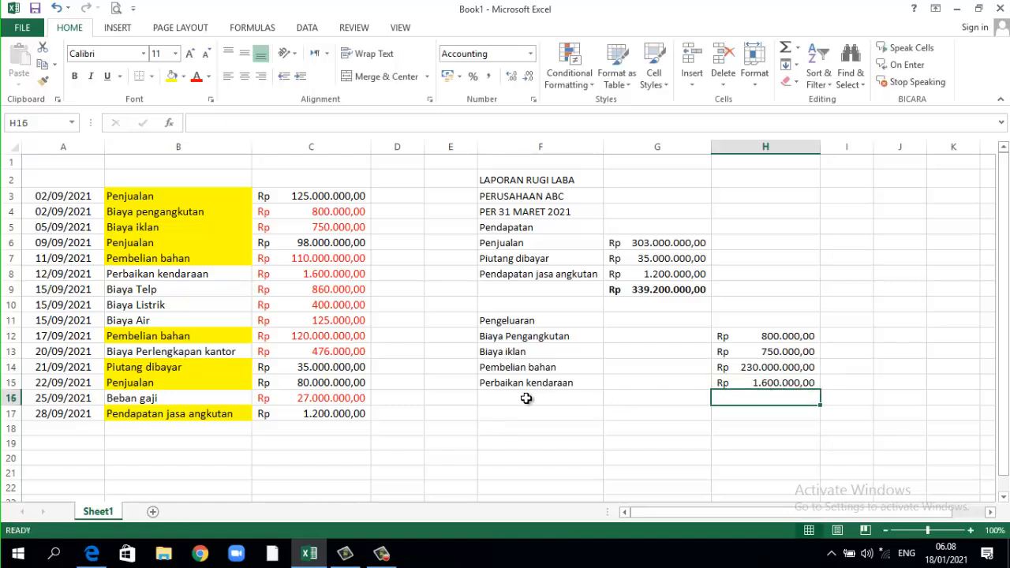
left_click(164, 273)
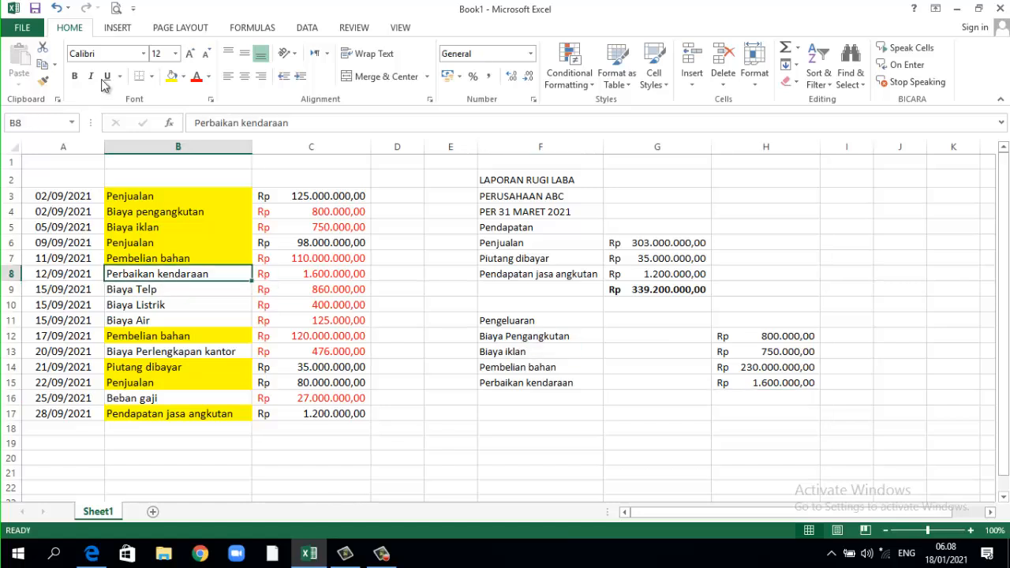
left_click(172, 75)
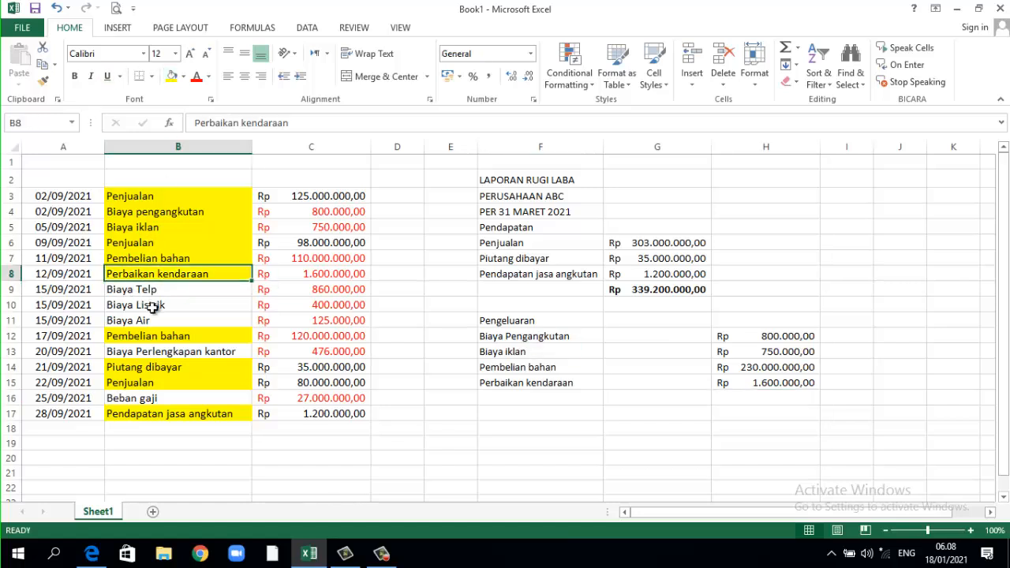
Enter Biaya Listrik Telp & Air in F16 with =C9+C10+C11 in H16, and fill the three source transactions in B9:B11 yellow
left_click(496, 396)
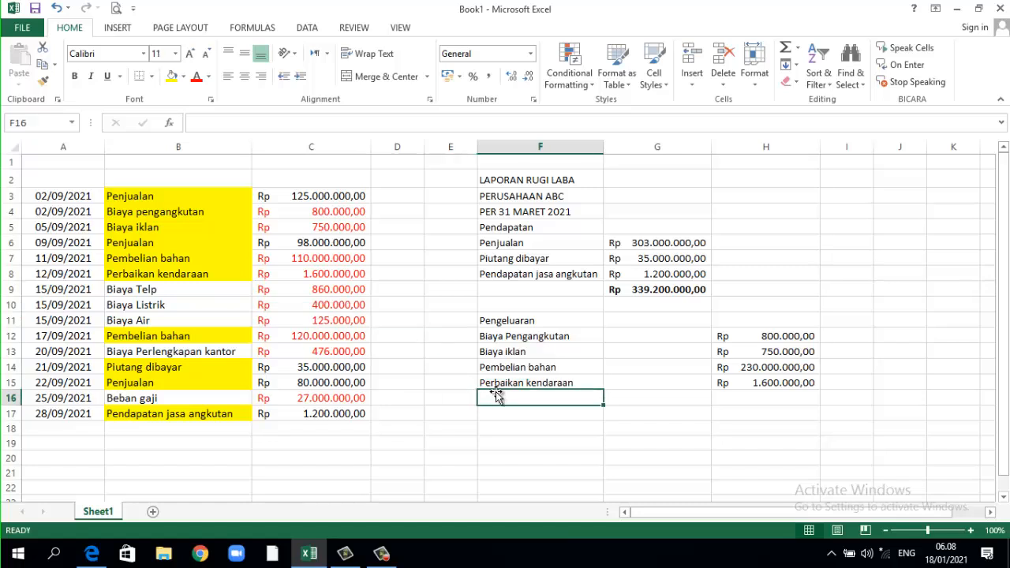
type("Biaya Listrik Telp & Air")
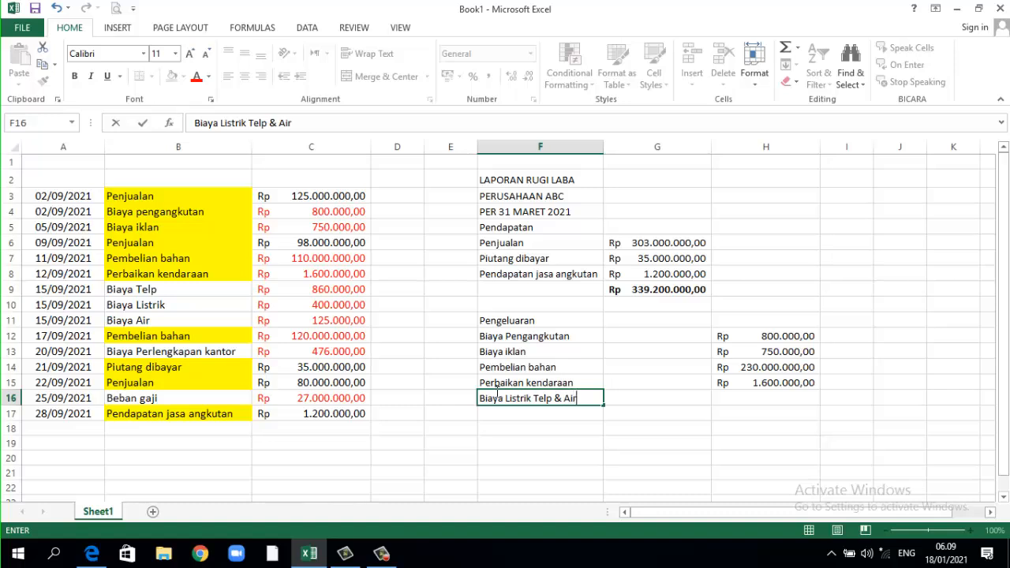
left_click(743, 398)
type("=")
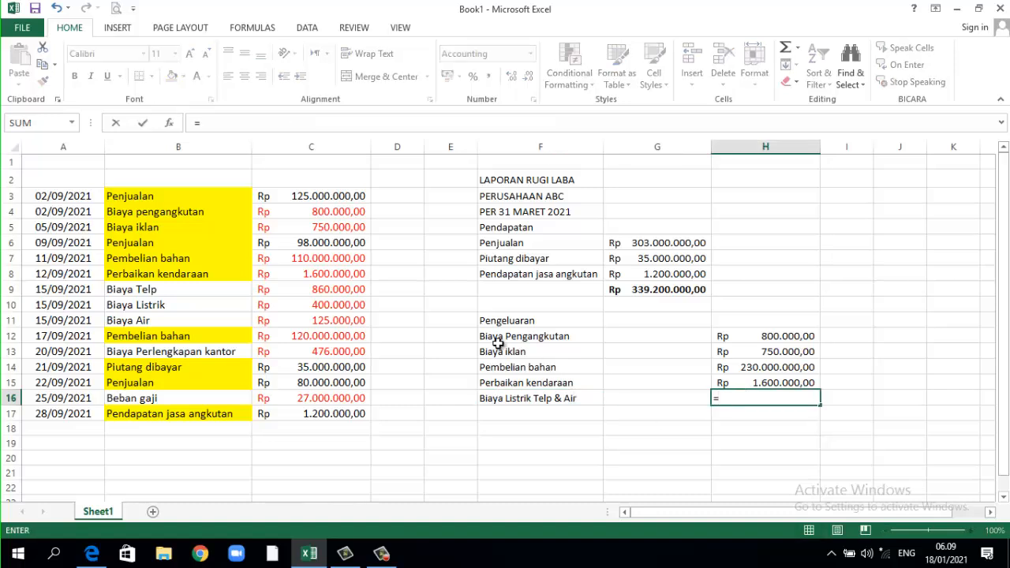
left_click(327, 290)
type("+")
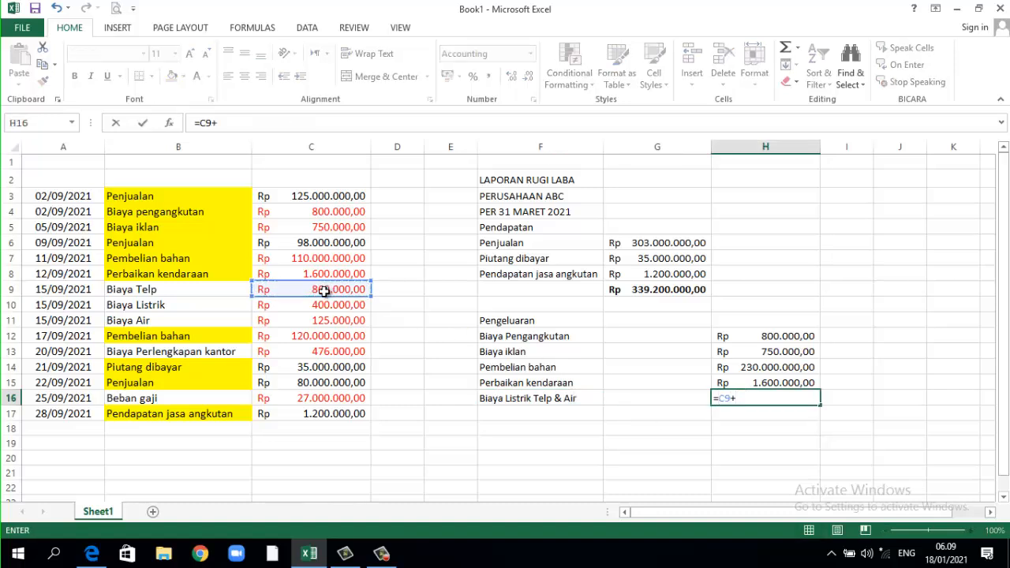
left_click(323, 305)
type("+")
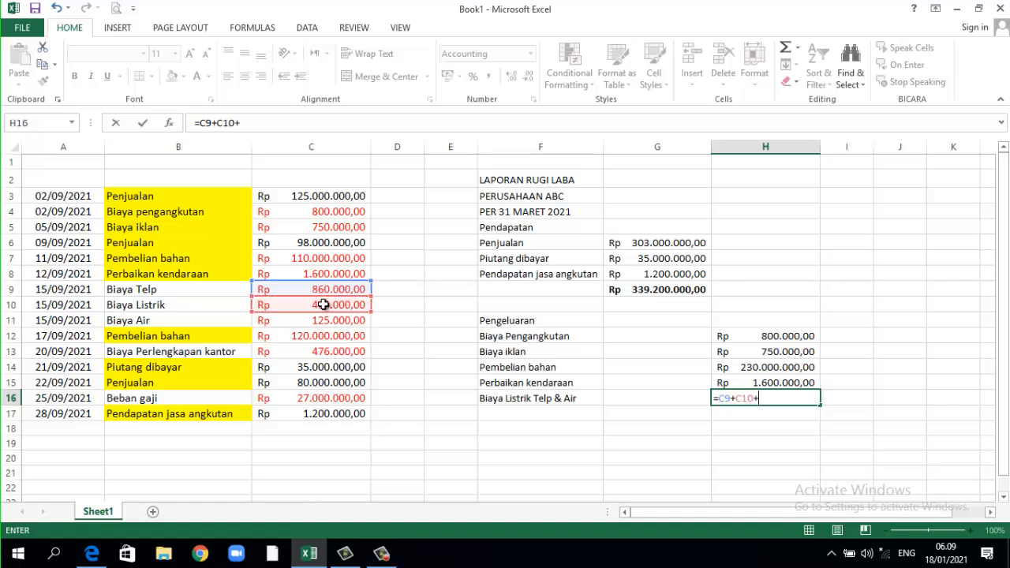
left_click(326, 320)
key("Return")
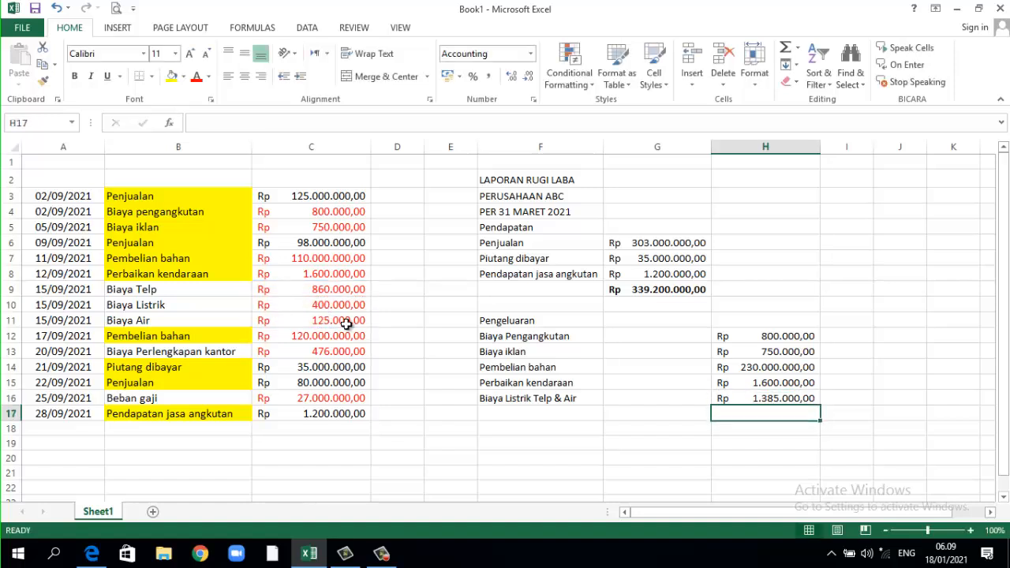
left_click_drag(164, 289, 163, 320)
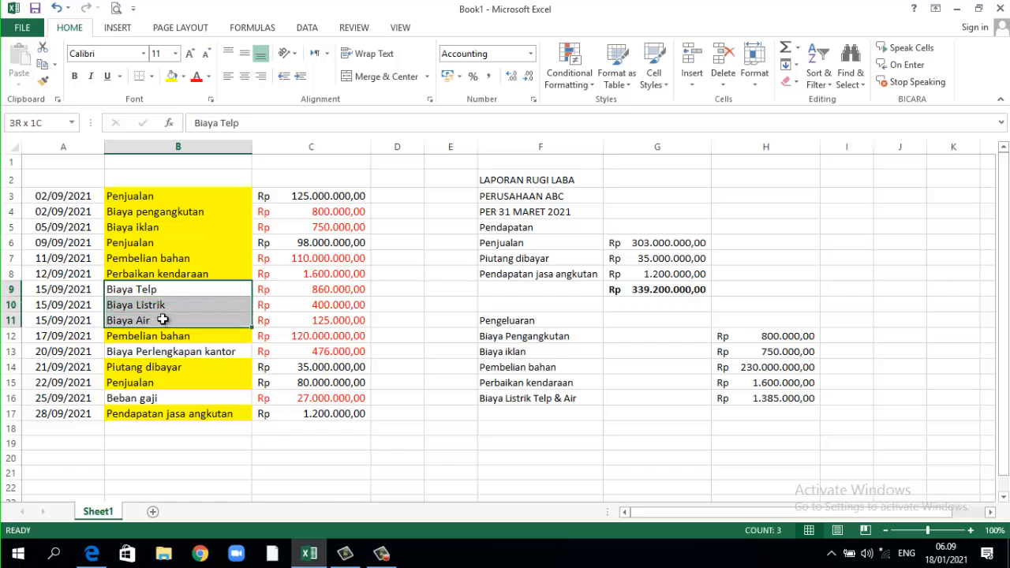
left_click(172, 75)
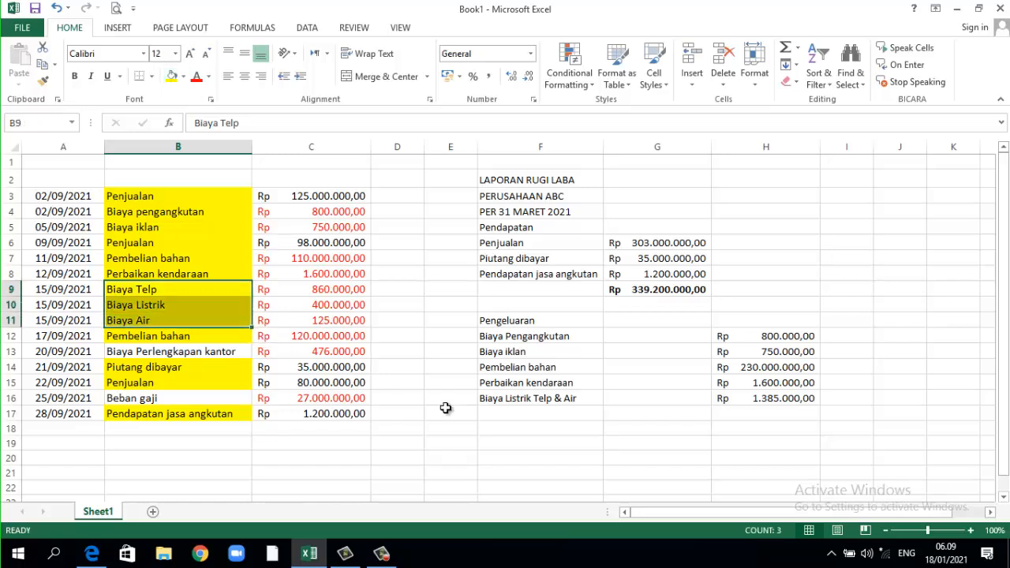
Enter the expense item Biaya Perlengkapan Kantor in F17 with 476000 in H17, and fill its transaction in B13 yellow
left_click(496, 411)
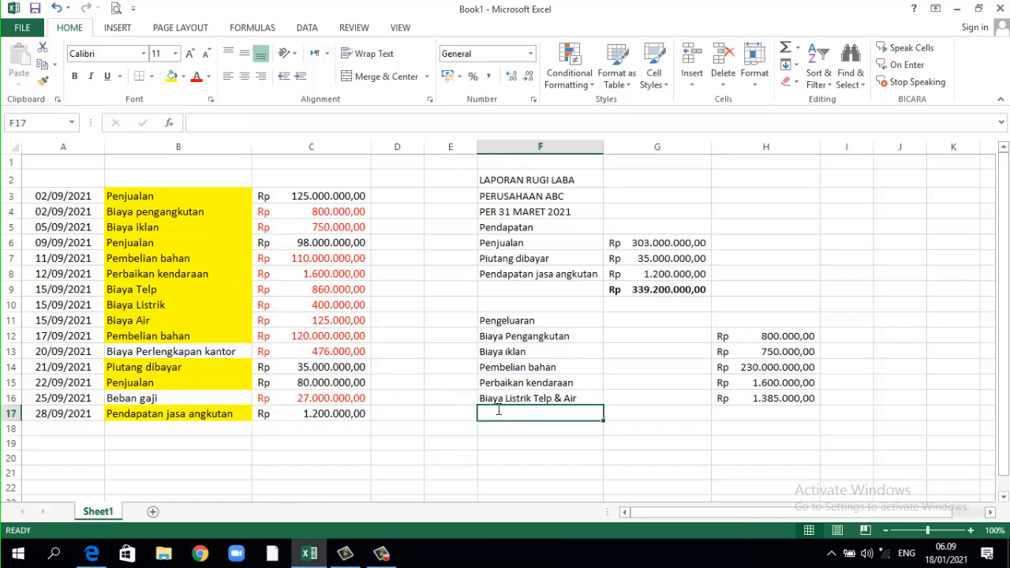
type("Biaya")
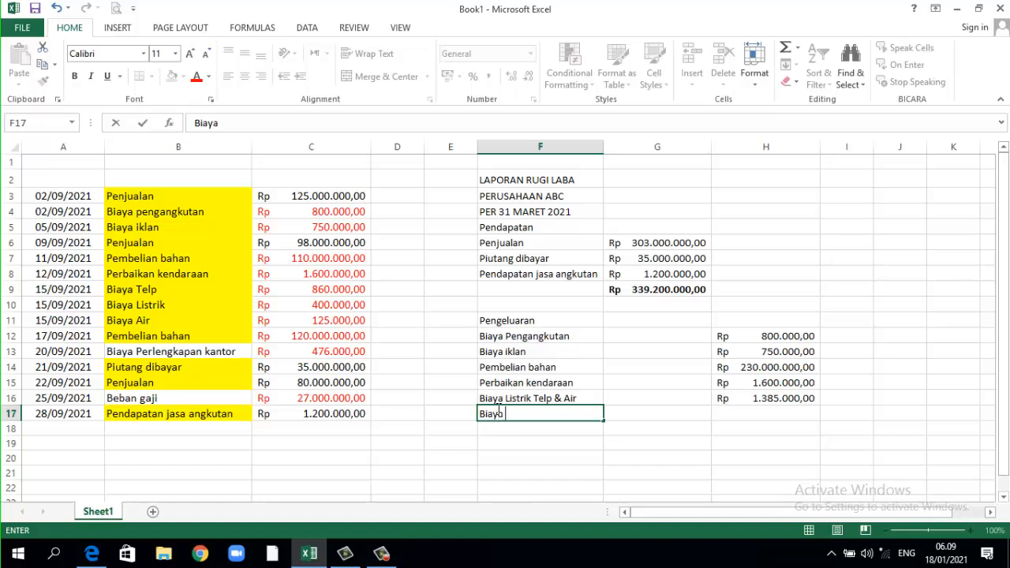
type(" Perlengkapan Kantor")
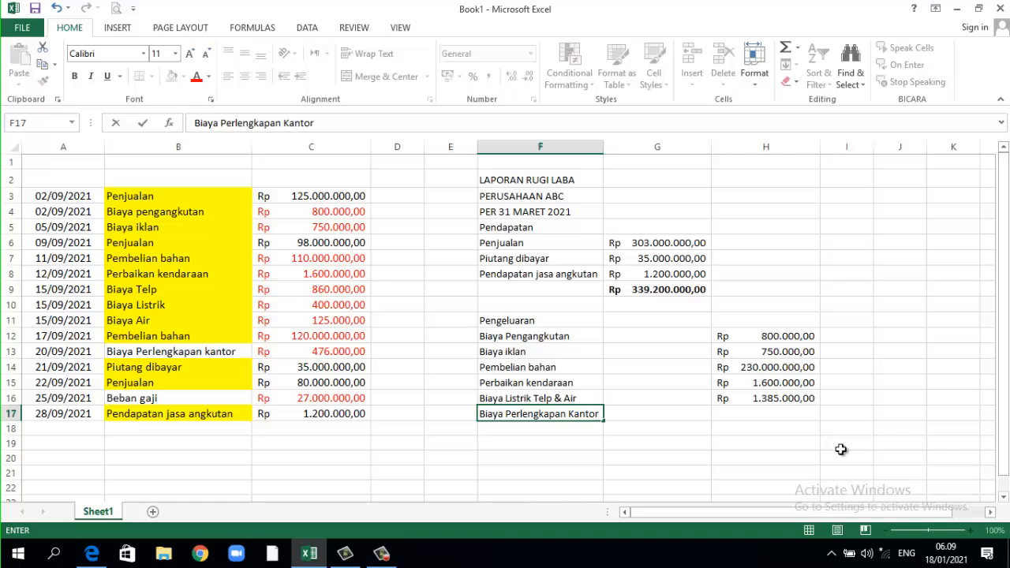
left_click(781, 413)
type("476000")
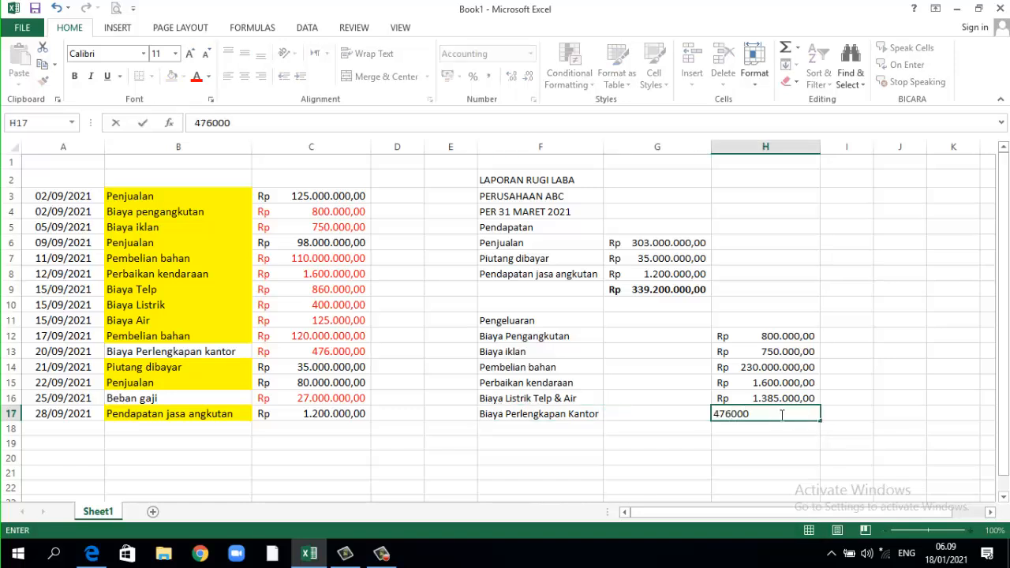
key("Return")
left_click(209, 351)
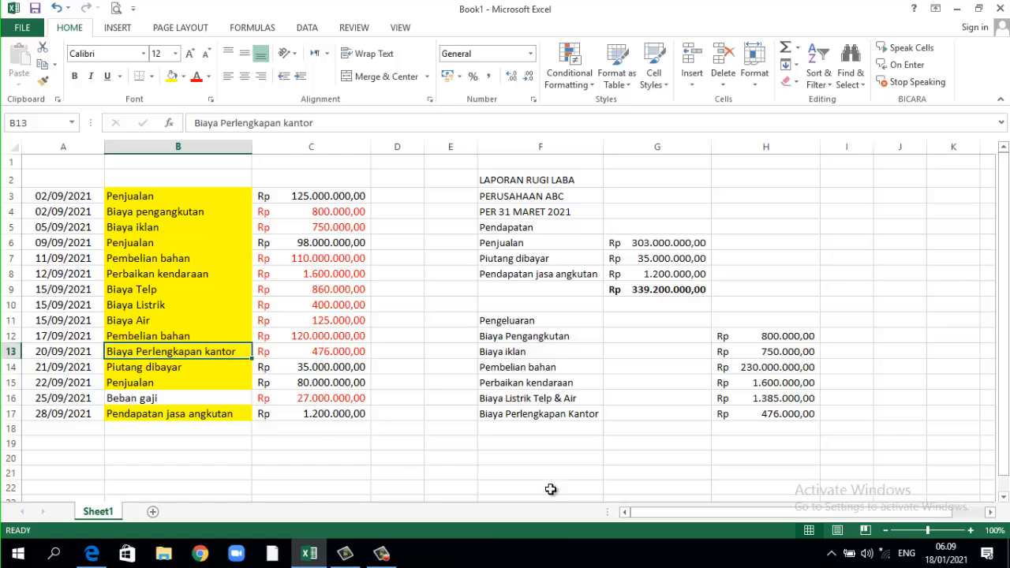
Enter the expense item Beban gaji in F18 with 27000000 in H18, and fill its transaction in B16 yellow
left_click(501, 427)
type("B")
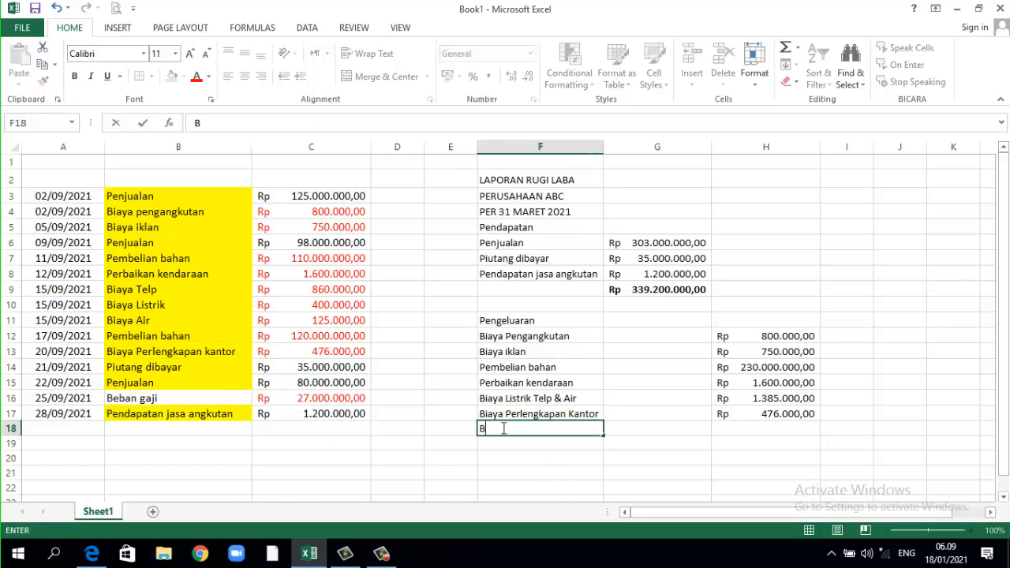
type("eban gaji")
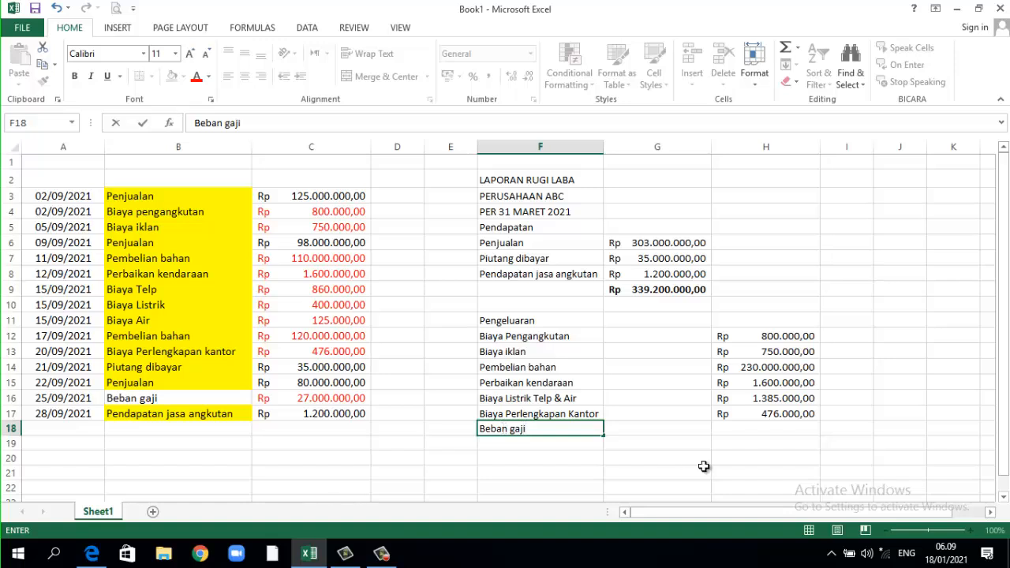
left_click(763, 428)
type("2700000")
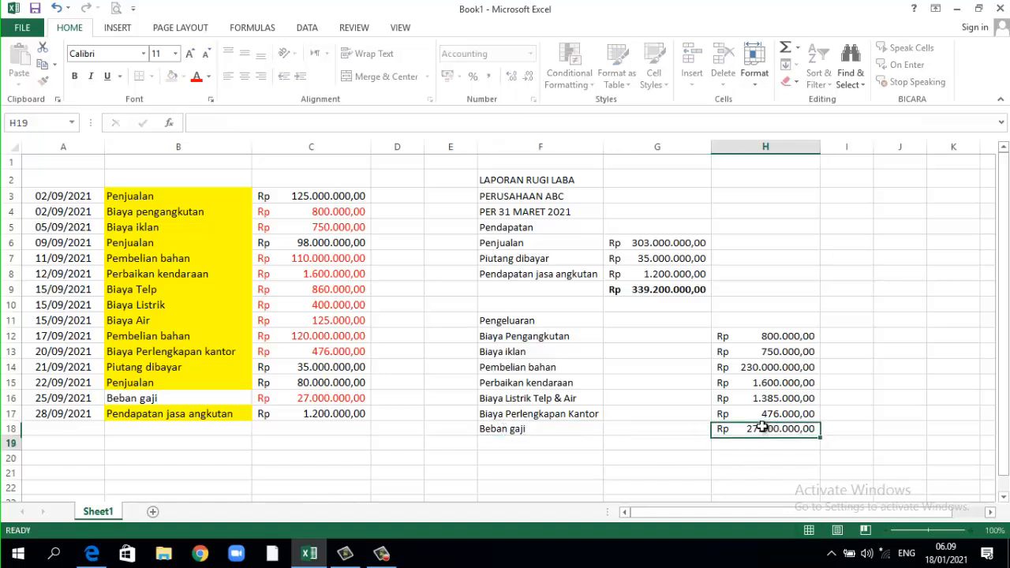
key("Return")
left_click(177, 398)
left_click(170, 78)
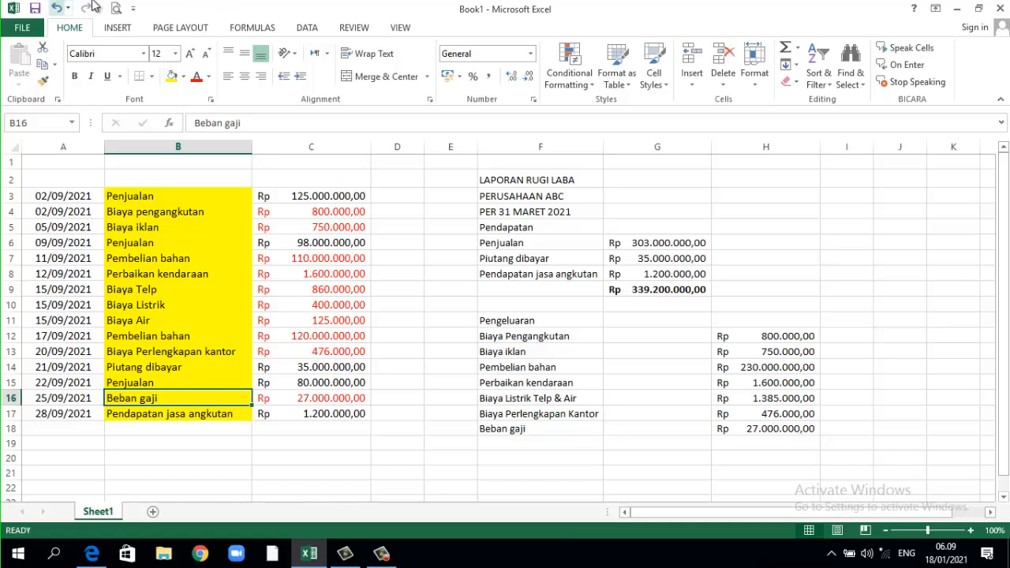
Total the expenses in H19 with =SUM(H12:H18) and make the total bold
left_click(755, 444)
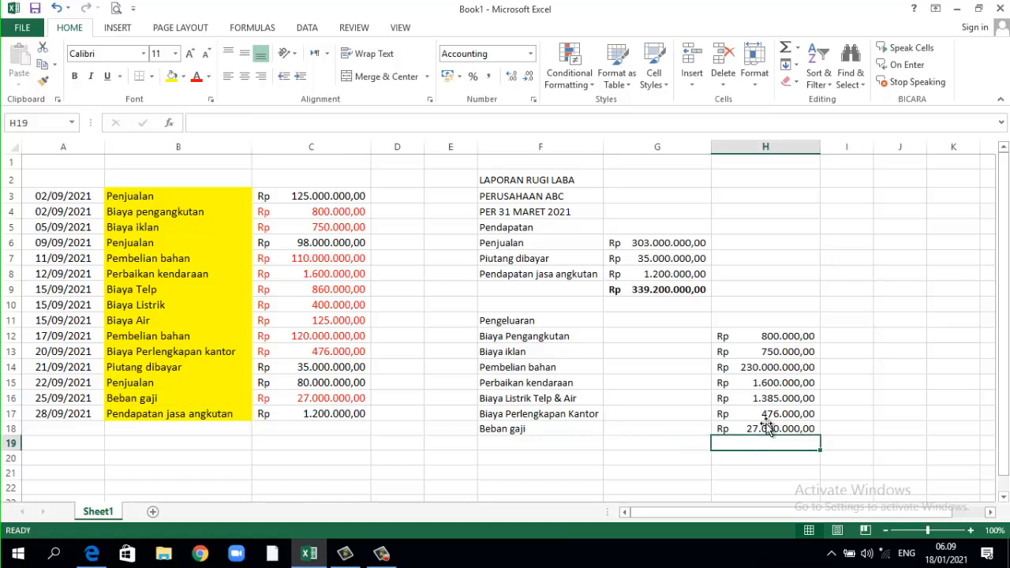
left_click(796, 48)
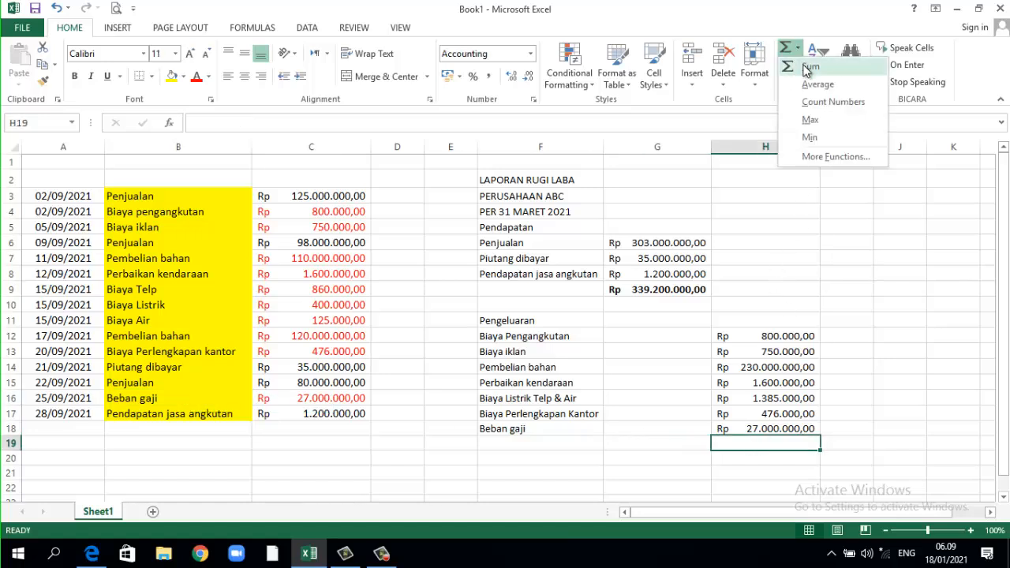
left_click(810, 67)
key("Return")
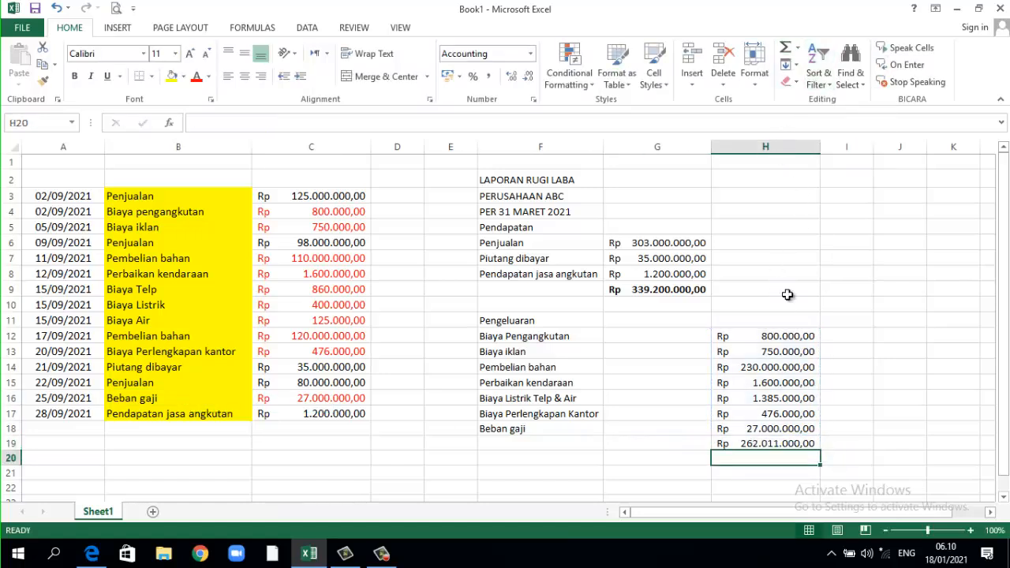
left_click(767, 444)
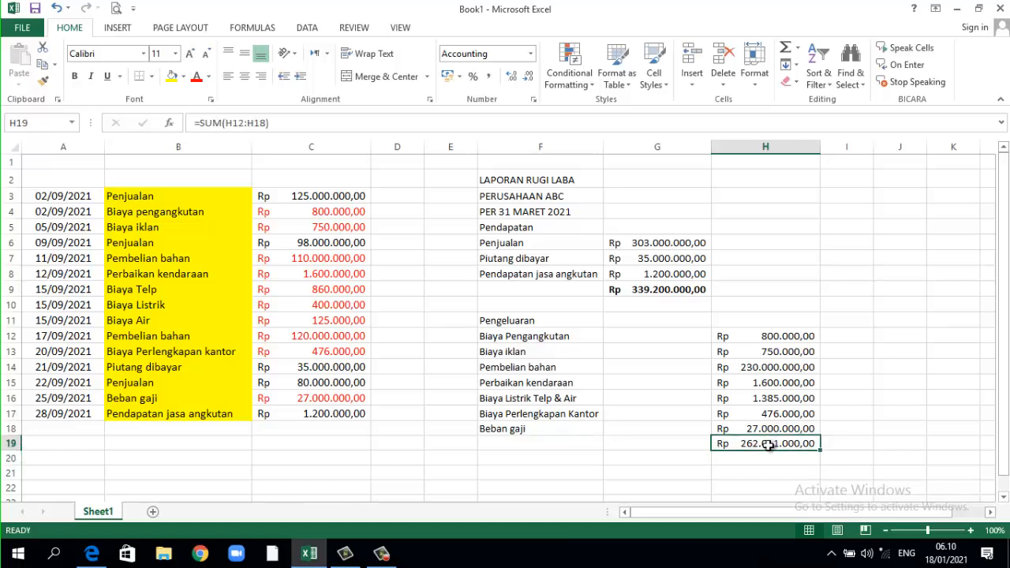
left_click(75, 78)
Enter the label LABA / RUGI in F21, two rows below the expense total
scroll(697, 334, "down", 2)
scroll(690, 308, "up", 2)
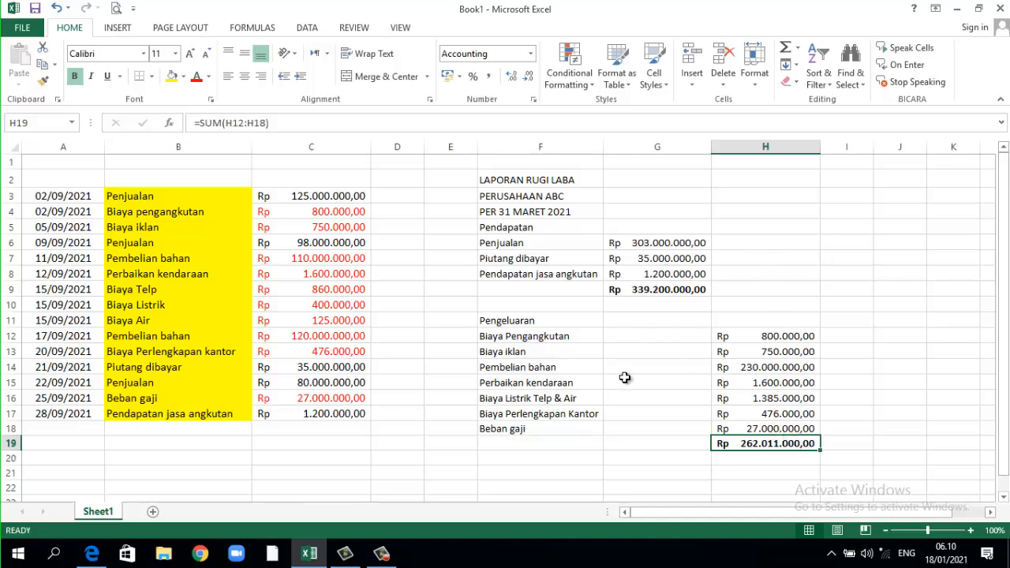
scroll(656, 388, "down", 1)
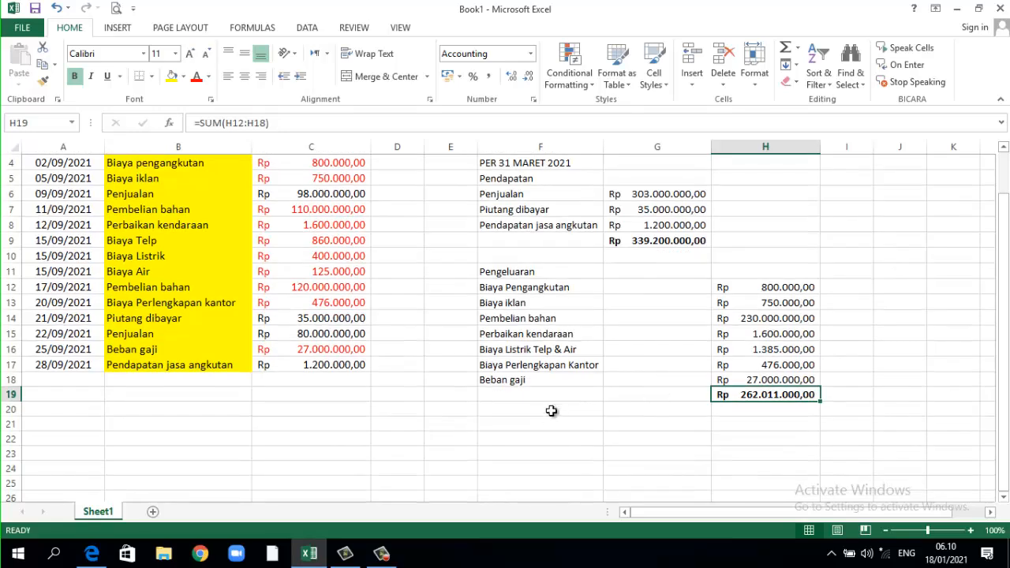
left_click(544, 411)
left_click(540, 425)
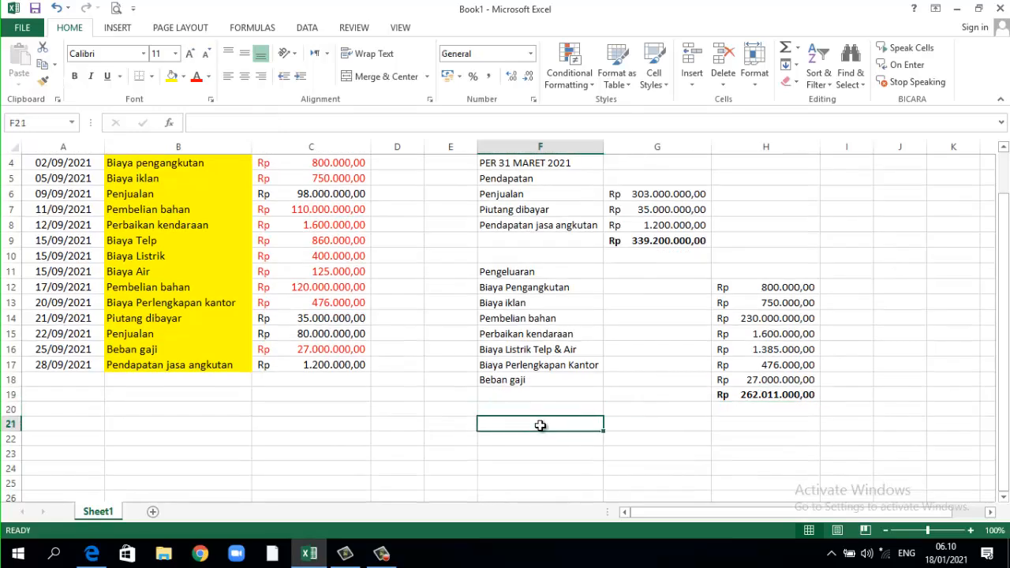
type("LABA / RUGI")
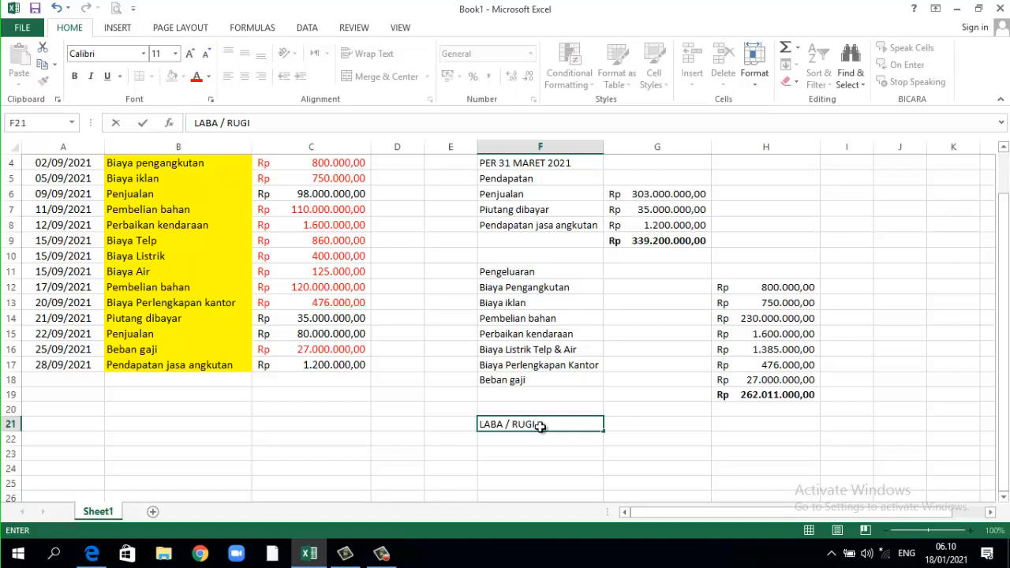
key("Return")
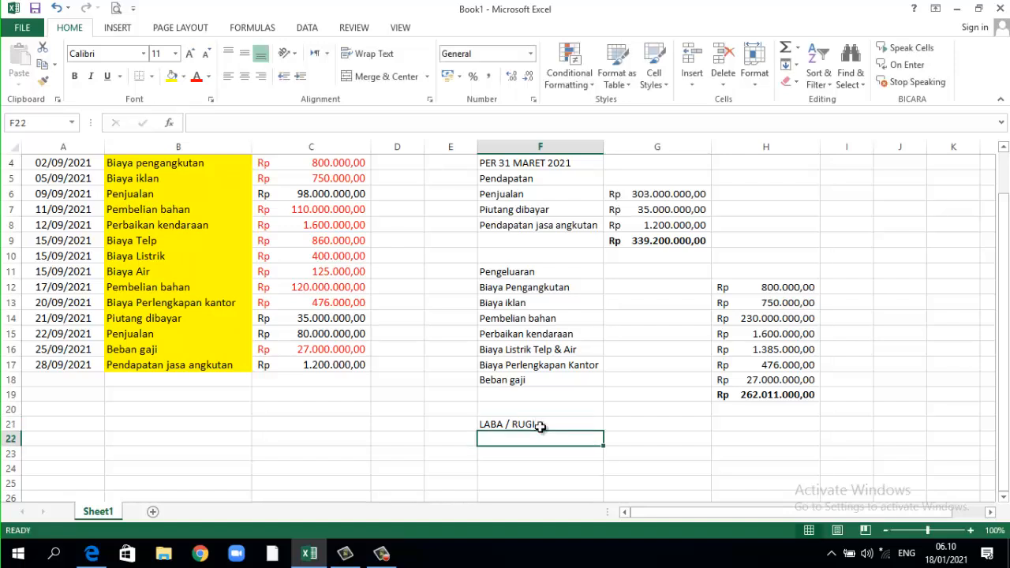
Calculate the profit or loss in G21 with =G9-H19 and make the result bold
left_click(651, 424)
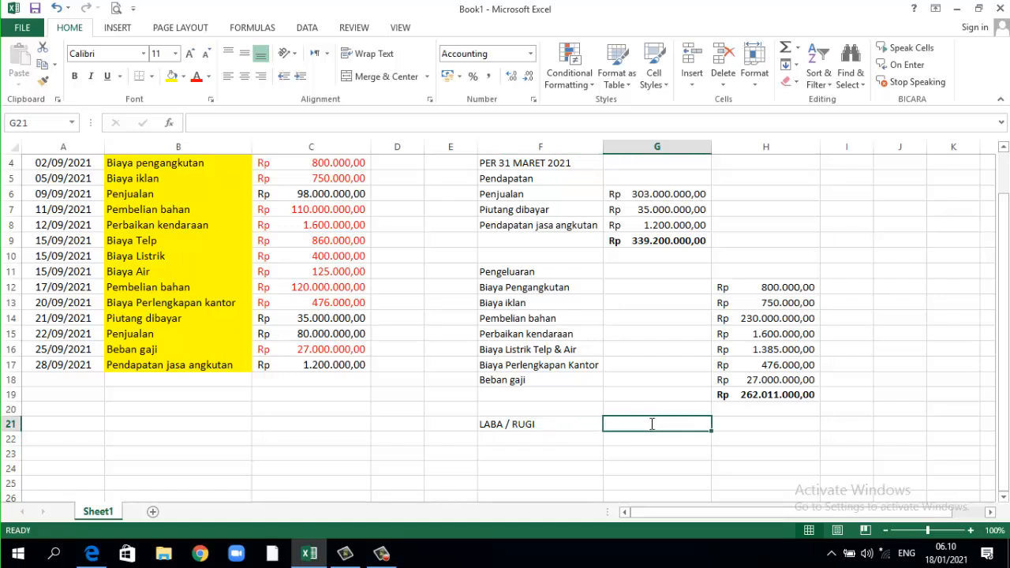
type("=")
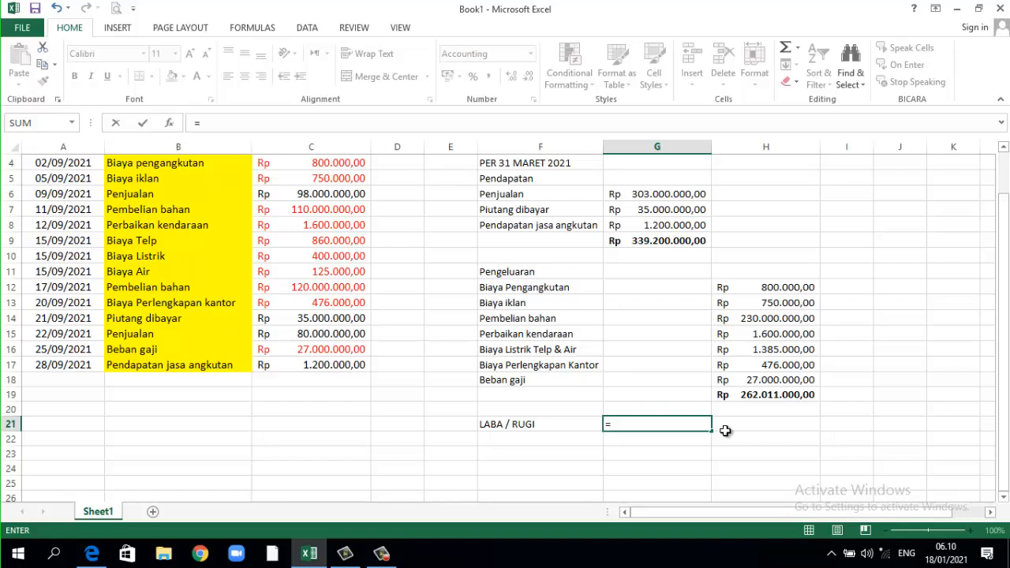
left_click(651, 241)
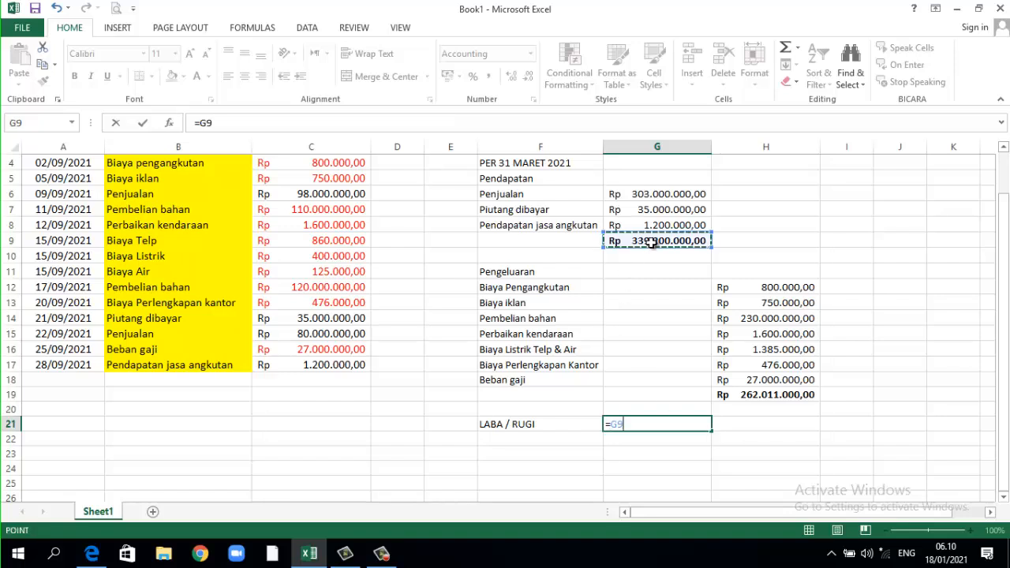
type("-")
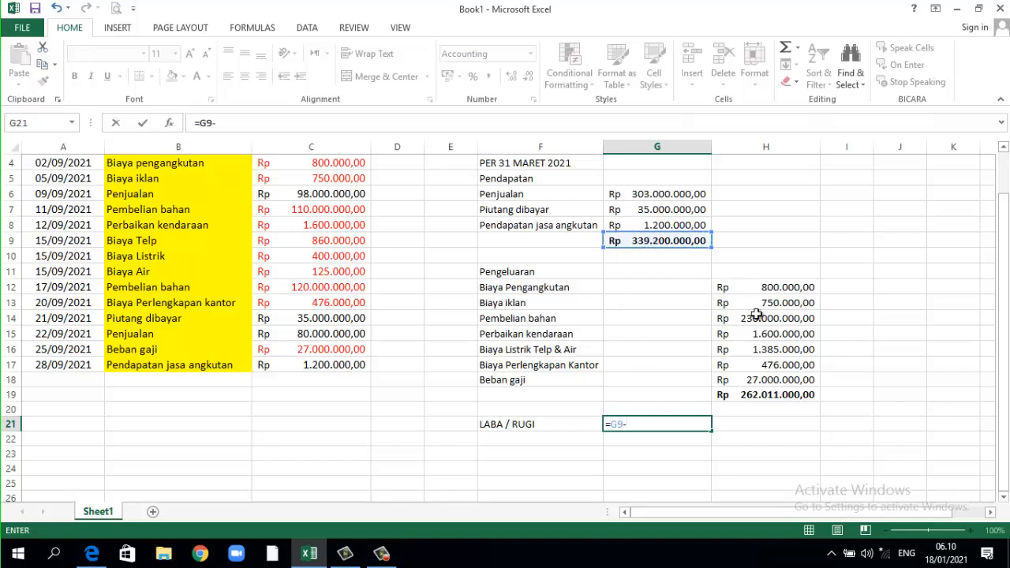
left_click(762, 398)
key("Return")
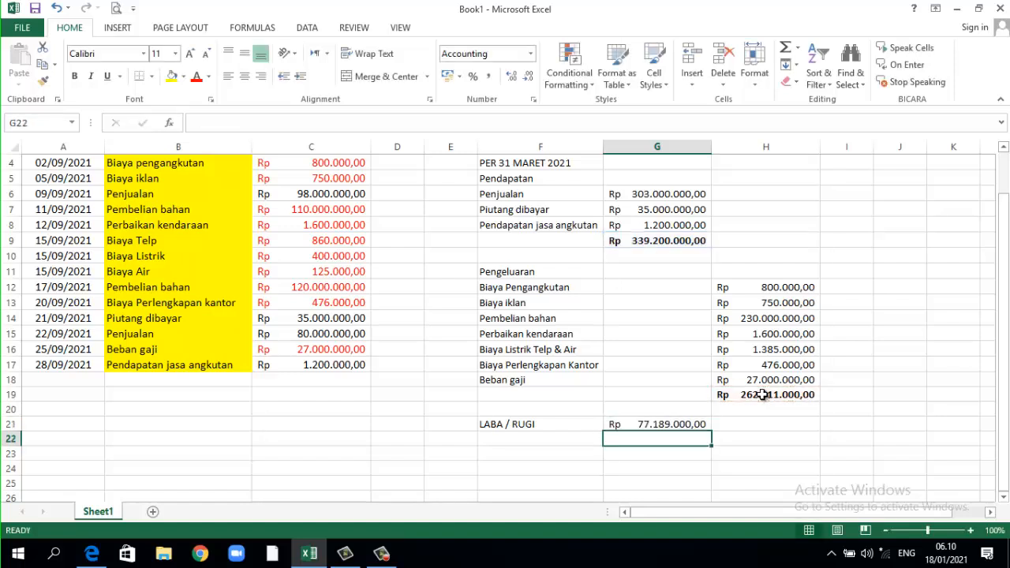
left_click(652, 423)
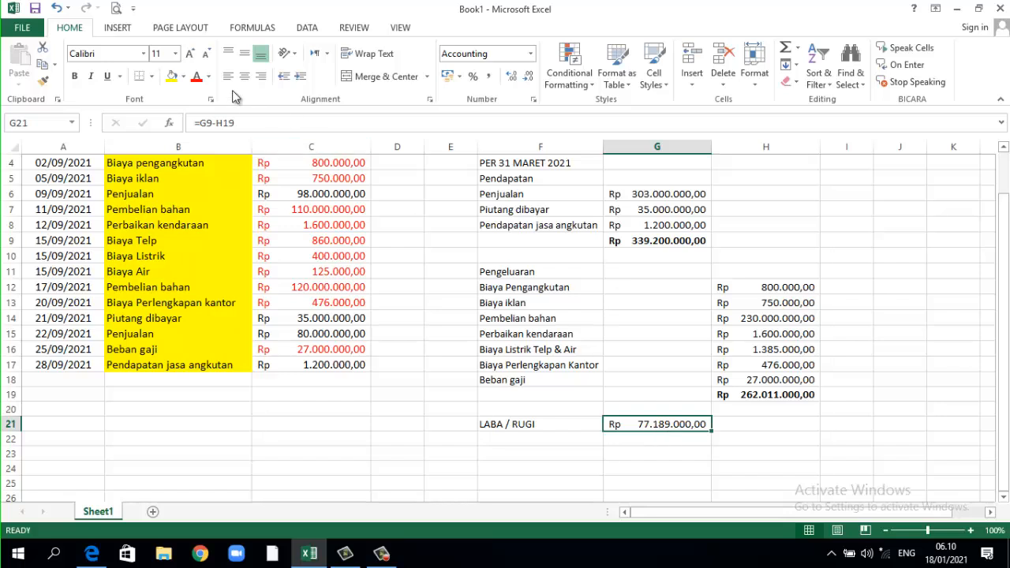
left_click(75, 77)
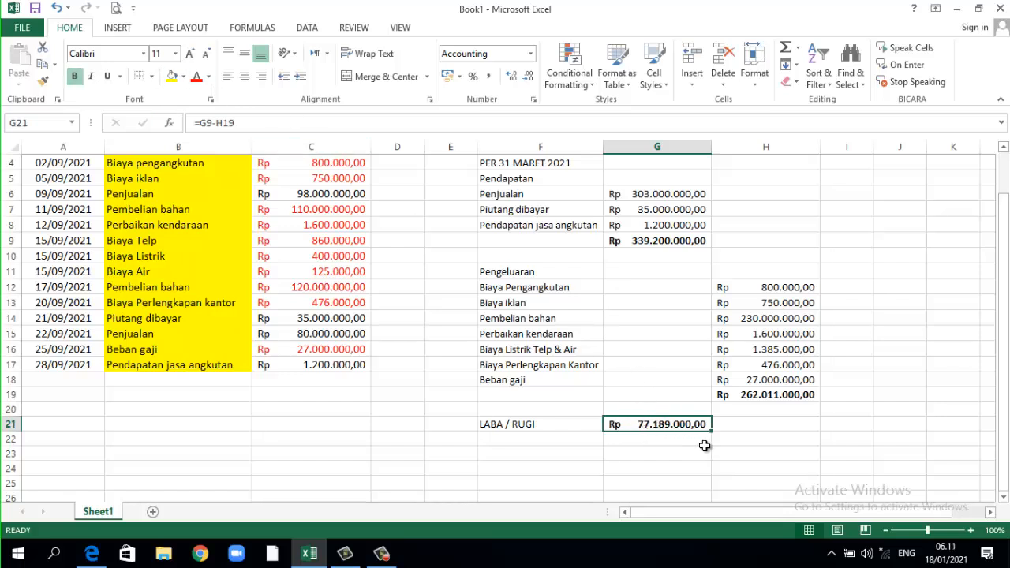
Merge and center each of the three report heading lines in rows 2, 3 and 4 across columns F to H
scroll(670, 434, "up", 1)
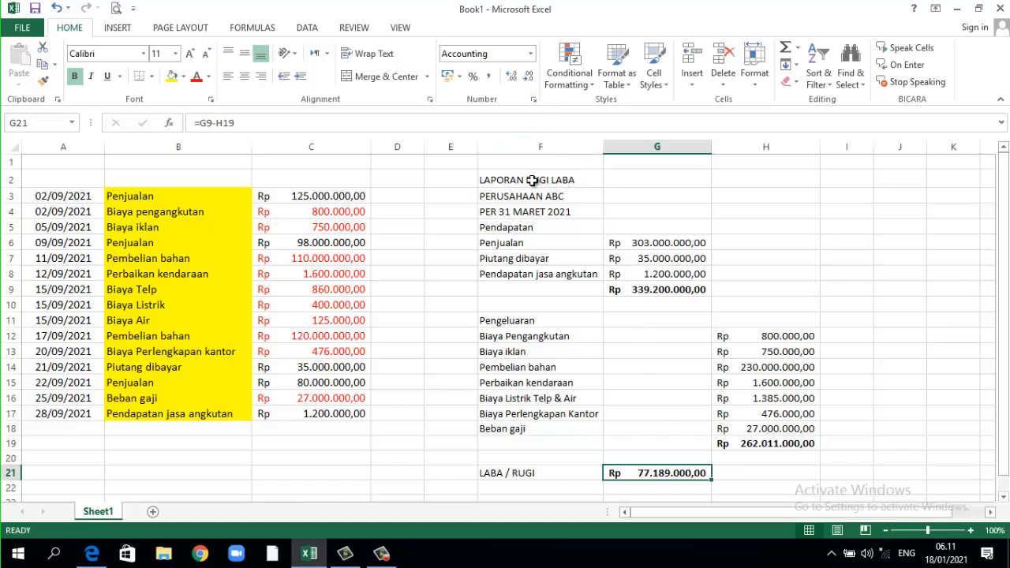
left_click_drag(544, 182, 715, 184)
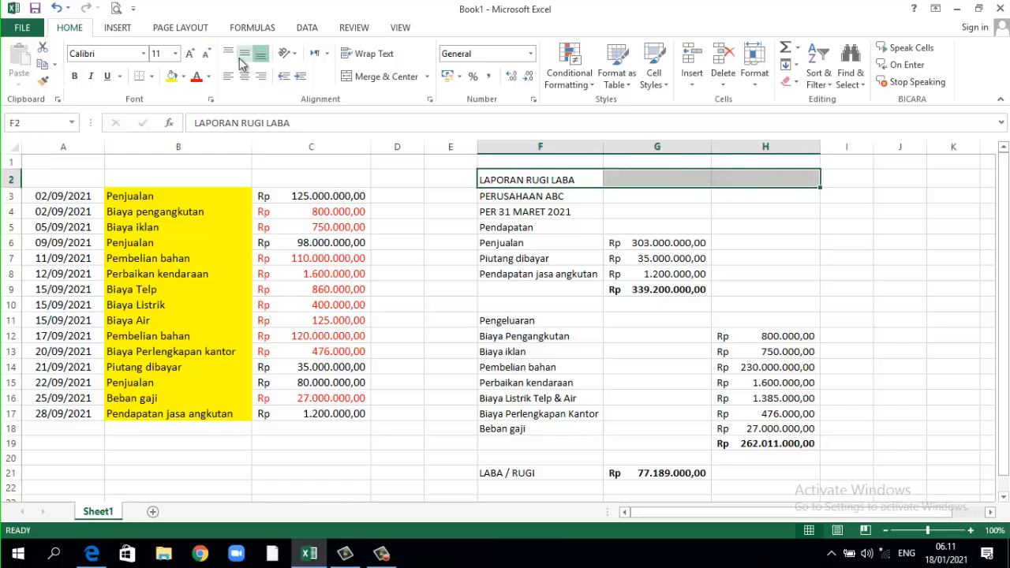
left_click(370, 77)
left_click_drag(500, 200, 716, 198)
left_click(352, 78)
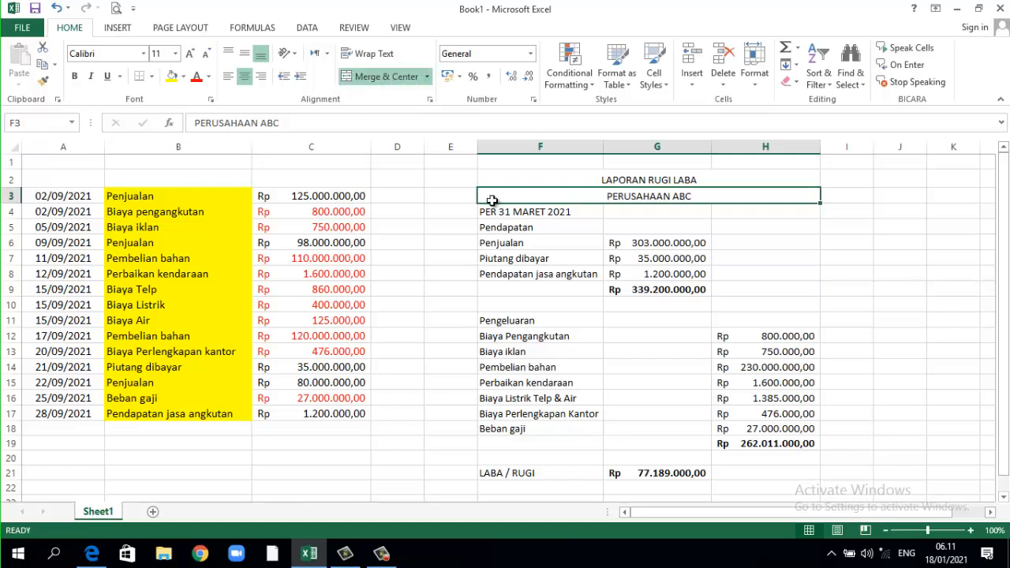
left_click_drag(509, 214, 726, 210)
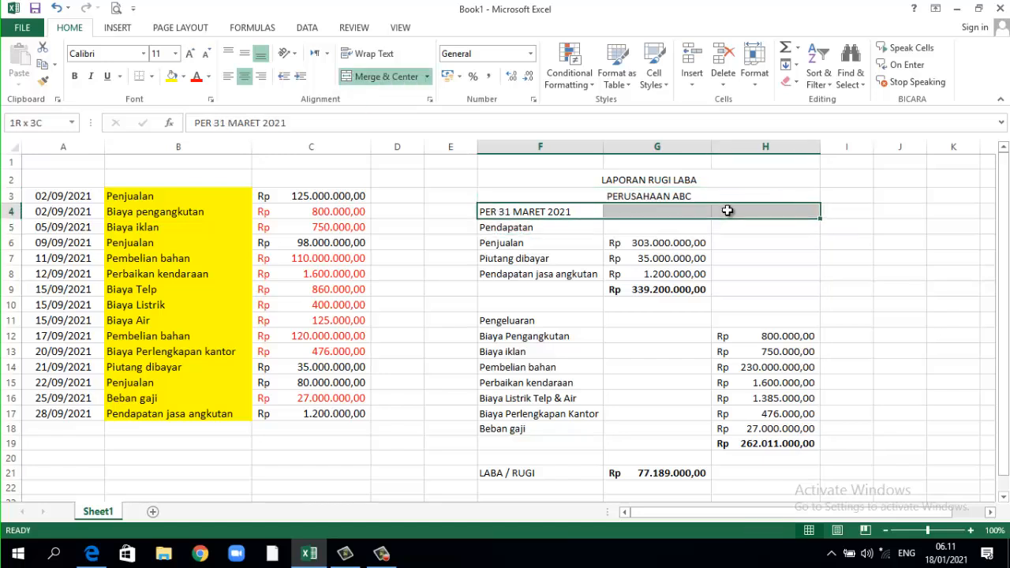
left_click(361, 77)
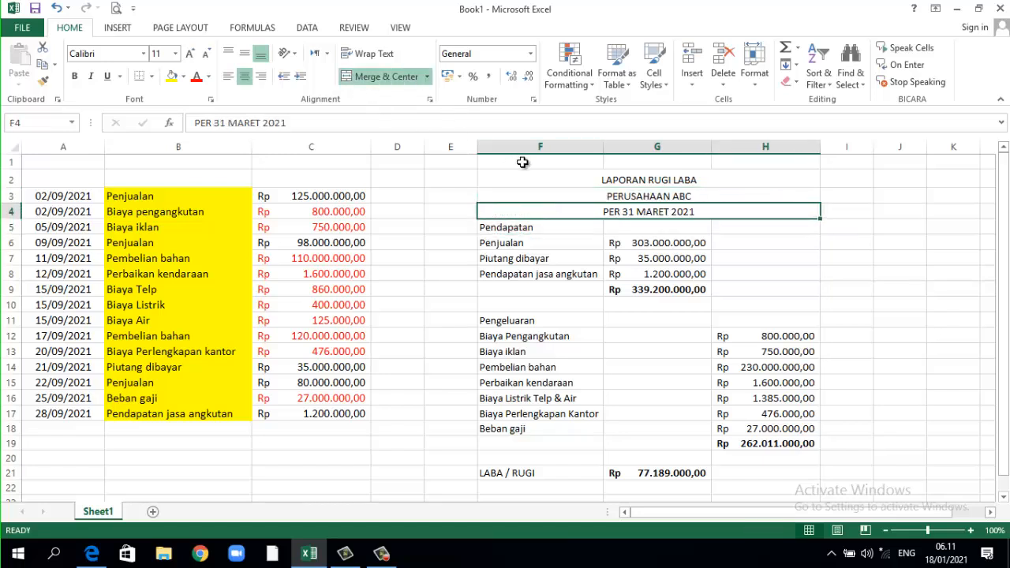
Make the headings LAPORAN RUGI LABA and PERUSAHAAN ABC bold with font size 14
left_click_drag(531, 173, 528, 196)
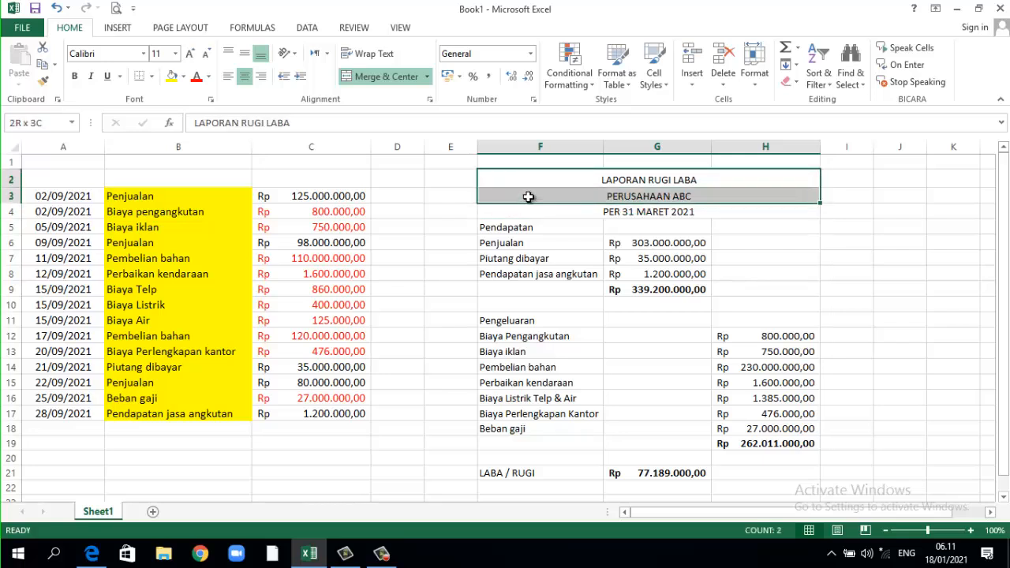
left_click(76, 82)
left_click(175, 54)
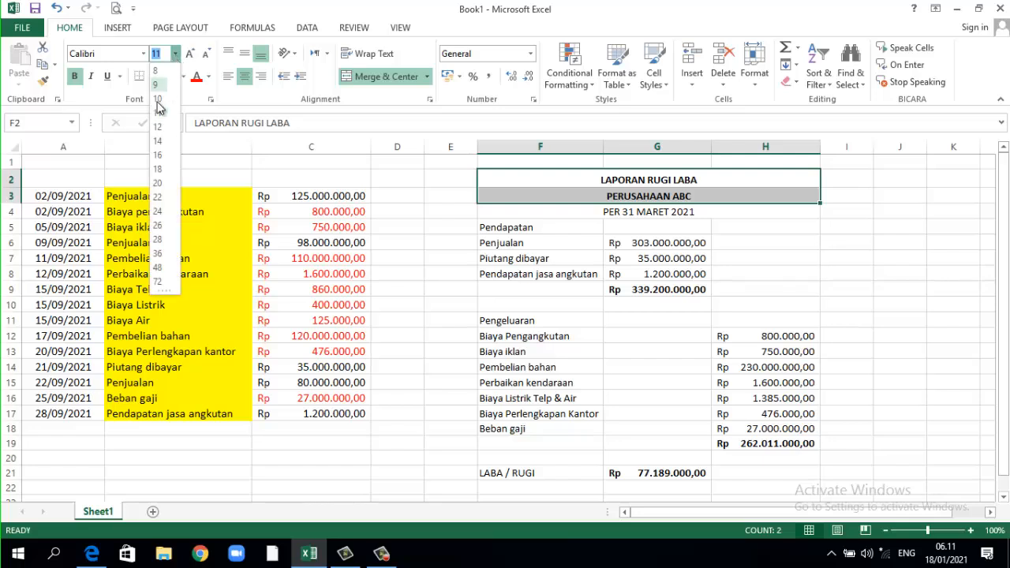
left_click(158, 141)
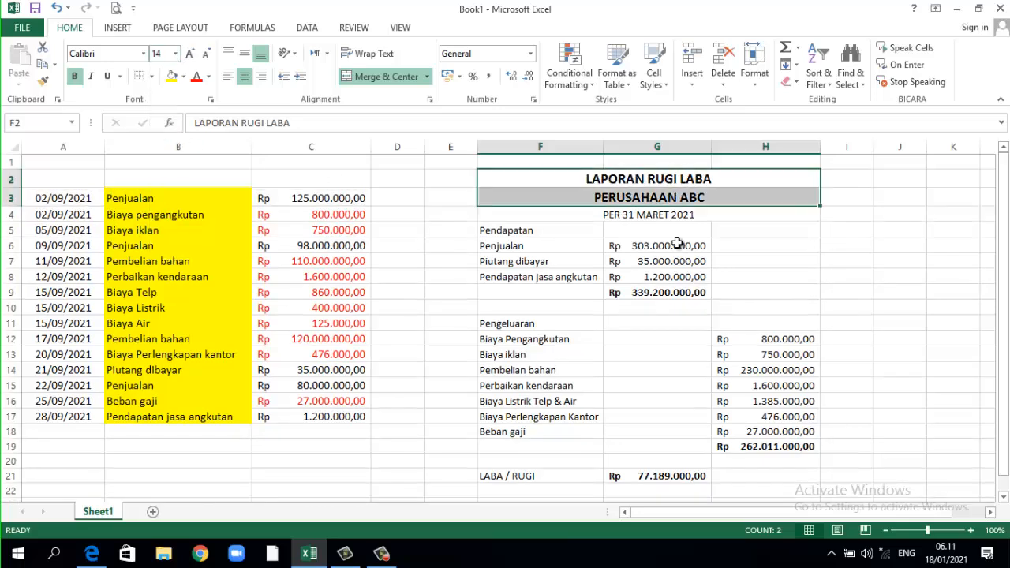
Make the PER 31 MARET 2021 line and the labels Pendapatan, Pengeluaran and LABA / RUGI bold
left_click(663, 217)
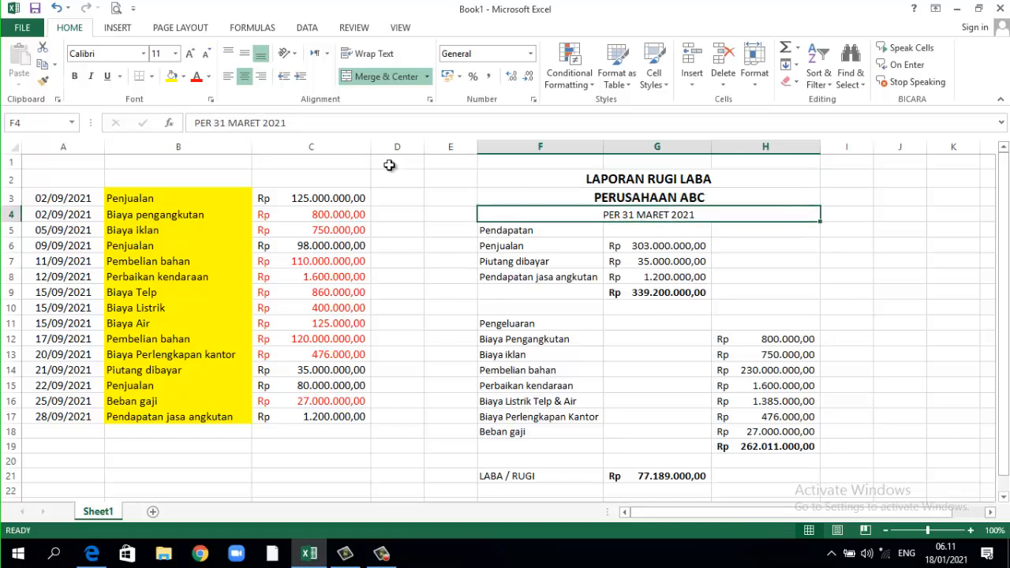
left_click(74, 75)
left_click(518, 229)
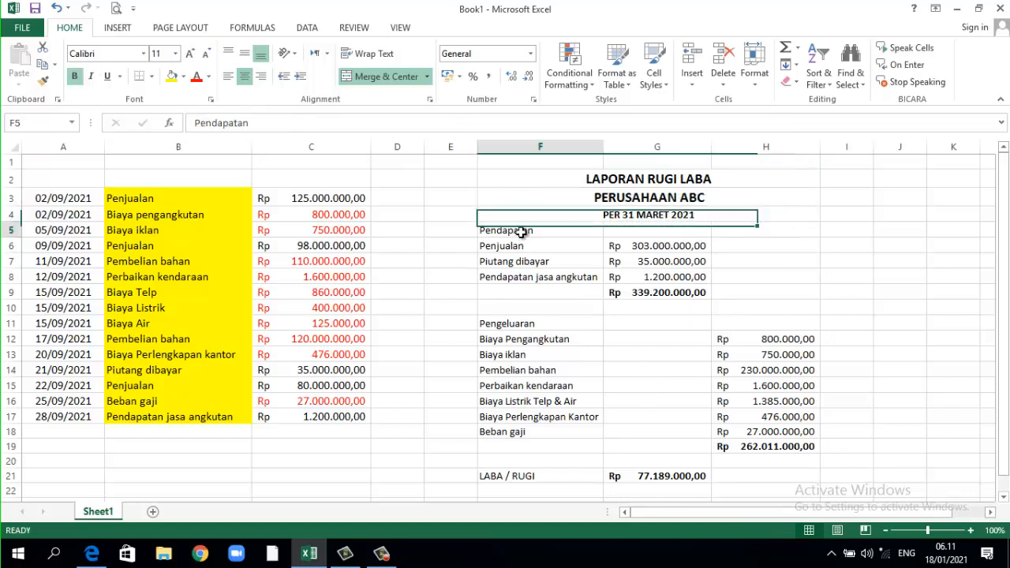
left_click(74, 75)
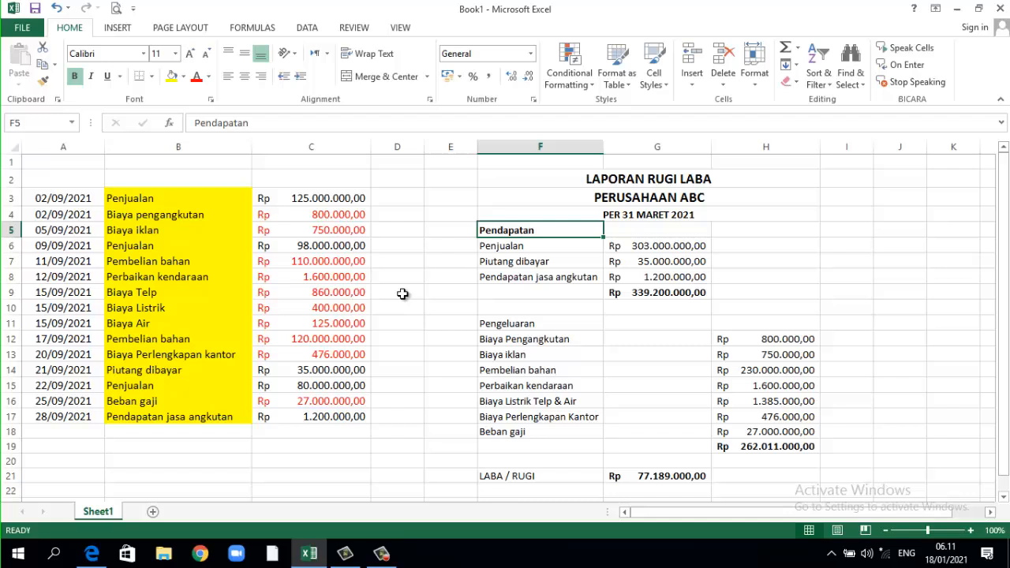
left_click(498, 327)
left_click(73, 78)
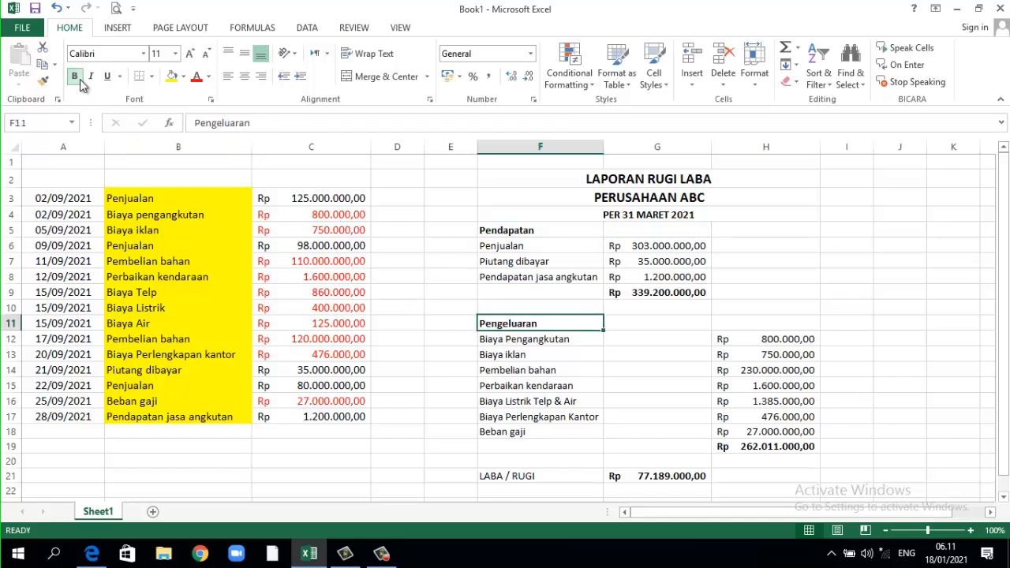
left_click(520, 476)
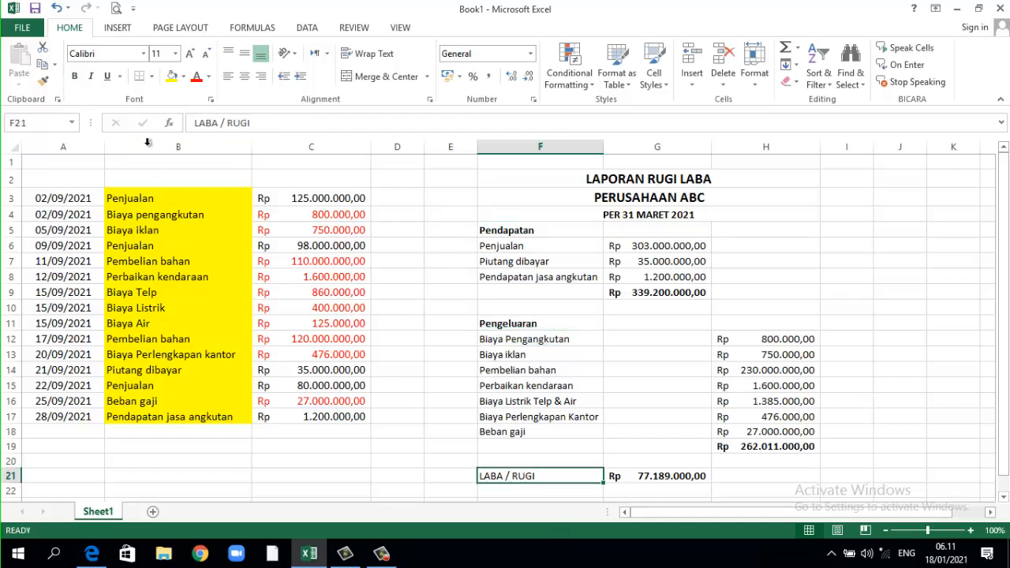
left_click(74, 76)
Add a bottom border to the income total in G9
left_click(657, 294)
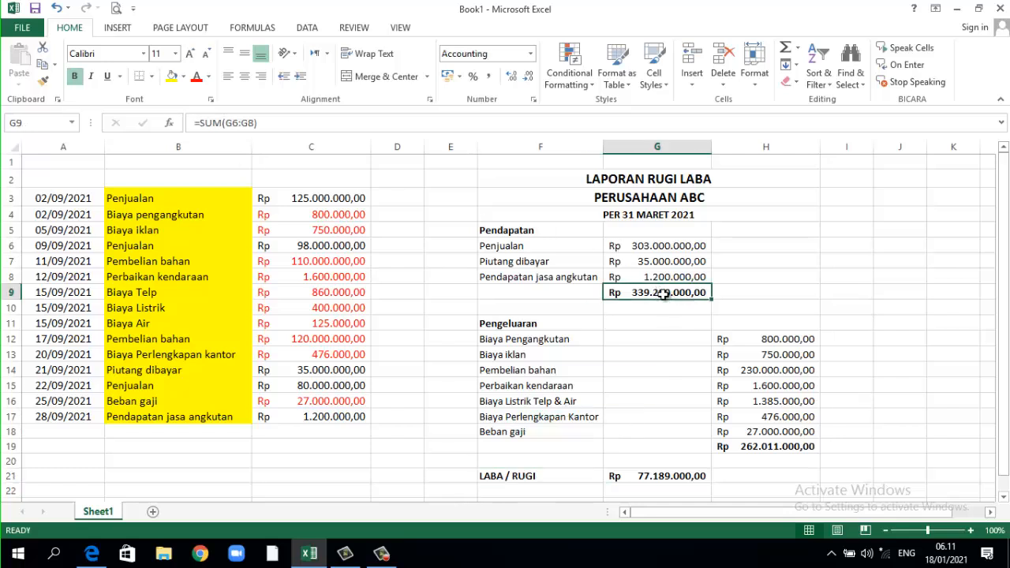
right_click(664, 294)
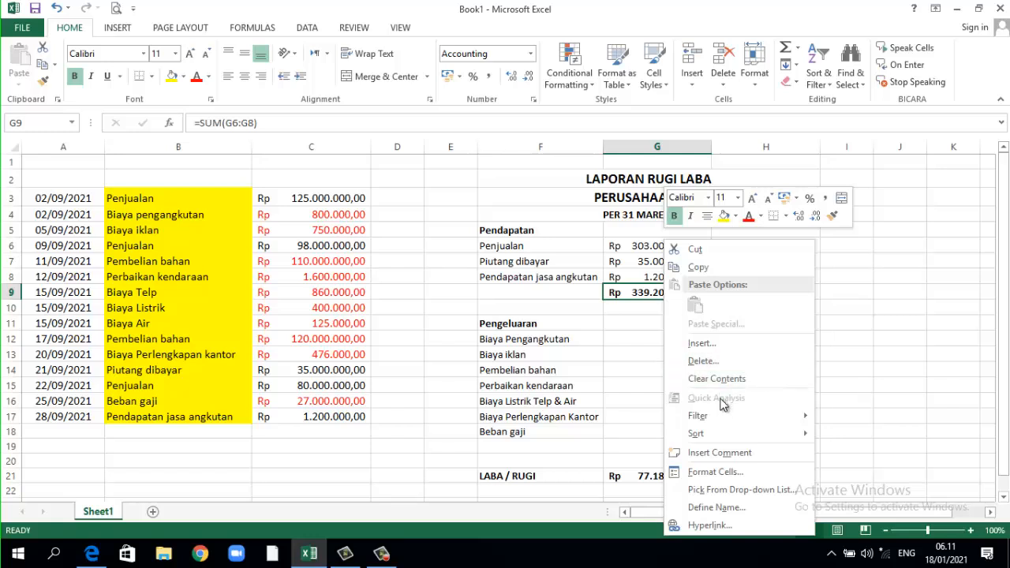
left_click(715, 476)
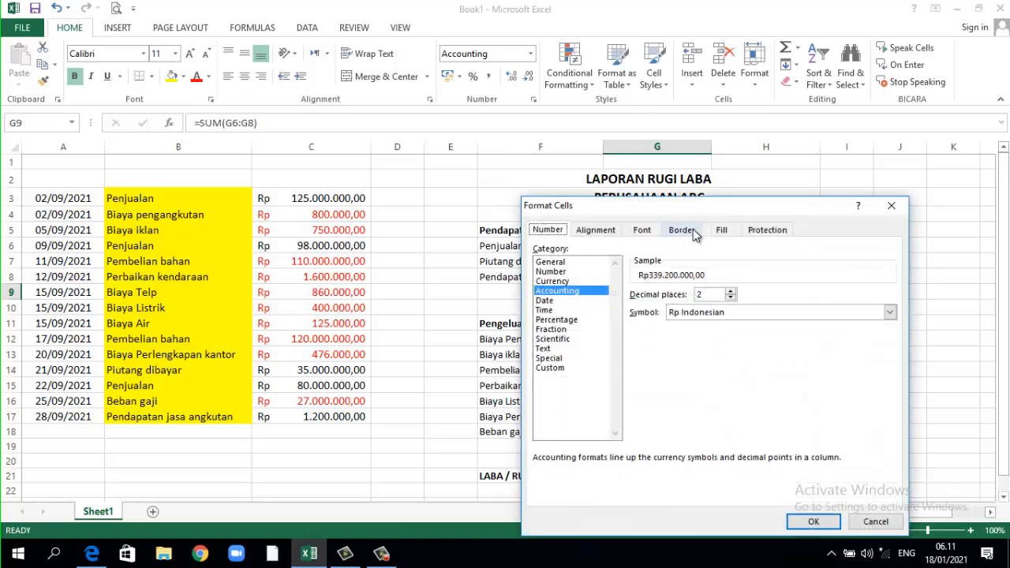
left_click(683, 232)
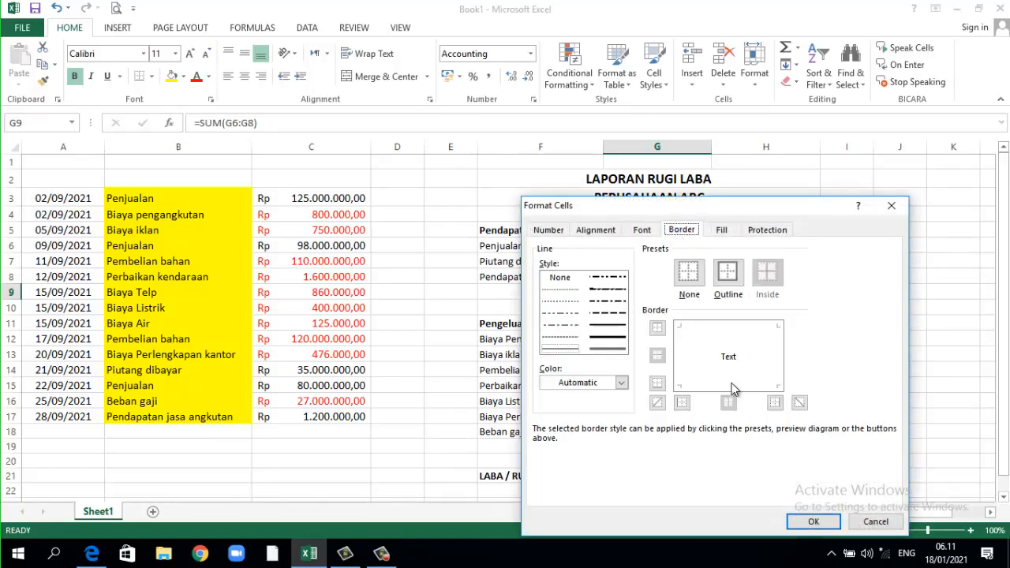
left_click(657, 382)
left_click(813, 521)
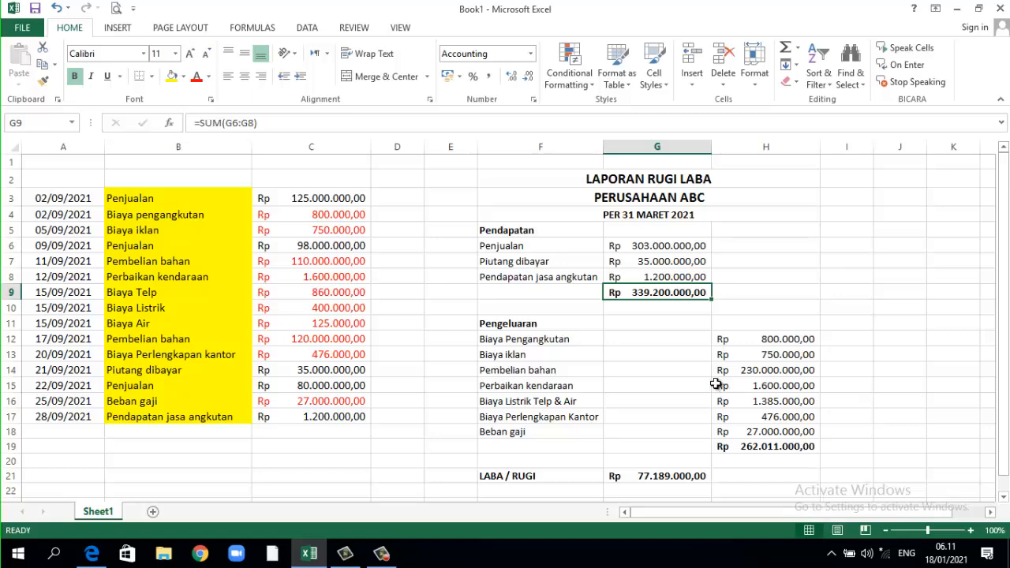
Add a bottom border to the expense total in H19
left_click(759, 445)
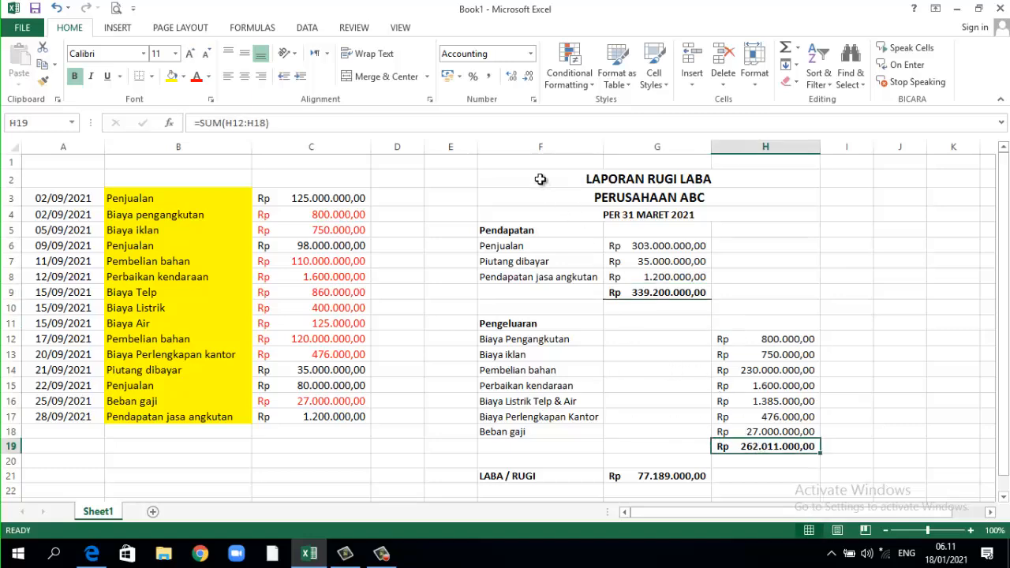
right_click(764, 444)
left_click(797, 380)
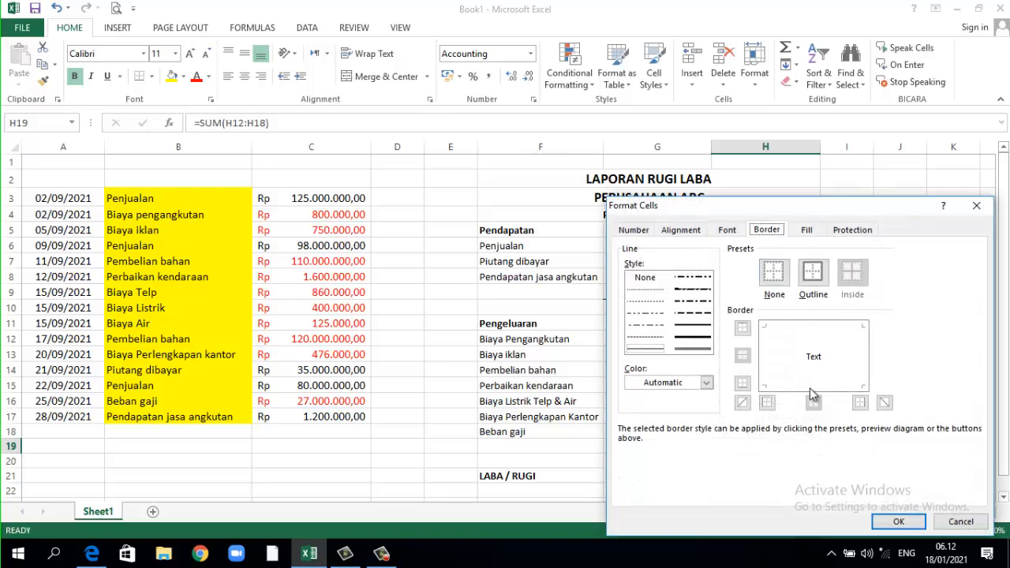
left_click(813, 394)
left_click(898, 521)
Add a double-line bottom border to the LABA / RUGI amount in G21
scroll(799, 370, "down", 2)
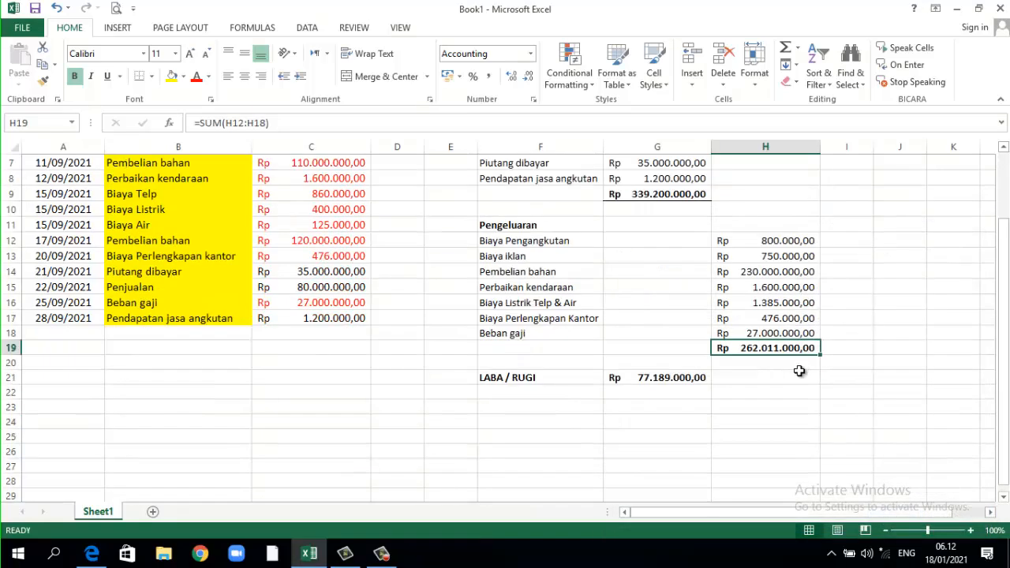
left_click(652, 379)
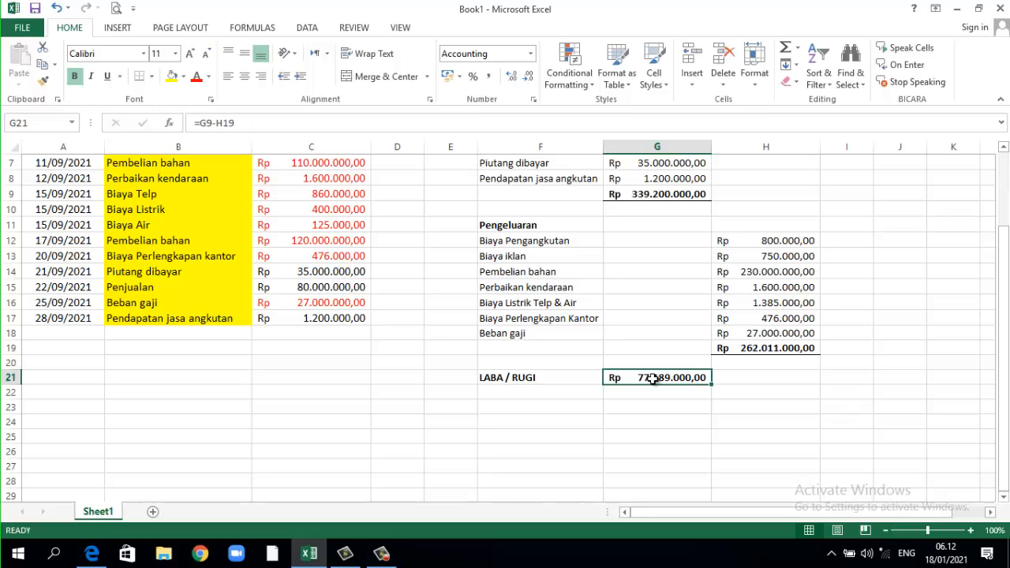
right_click(652, 380)
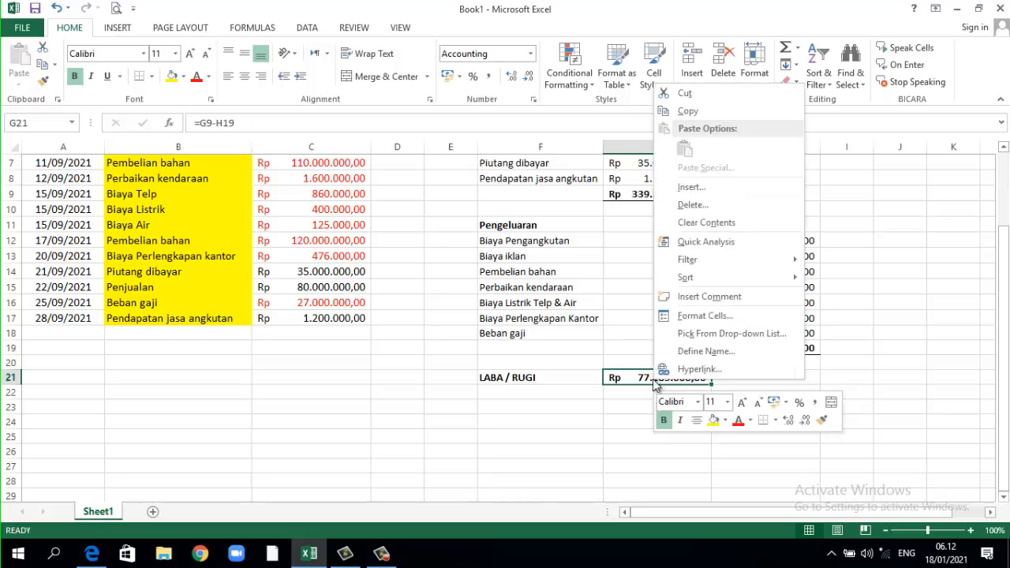
left_click(702, 317)
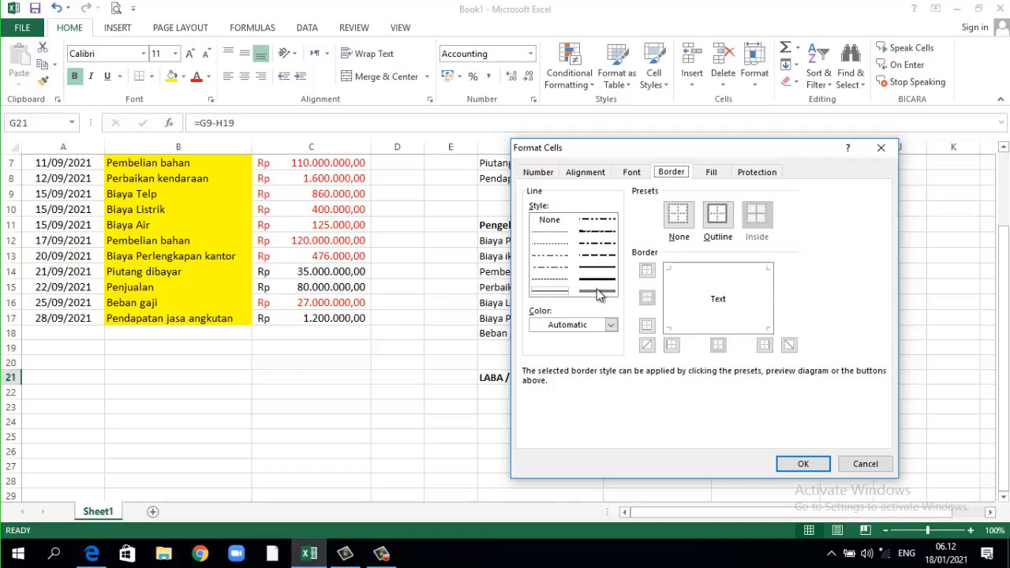
left_click(596, 290)
left_click(710, 327)
left_click(803, 463)
left_click(781, 453)
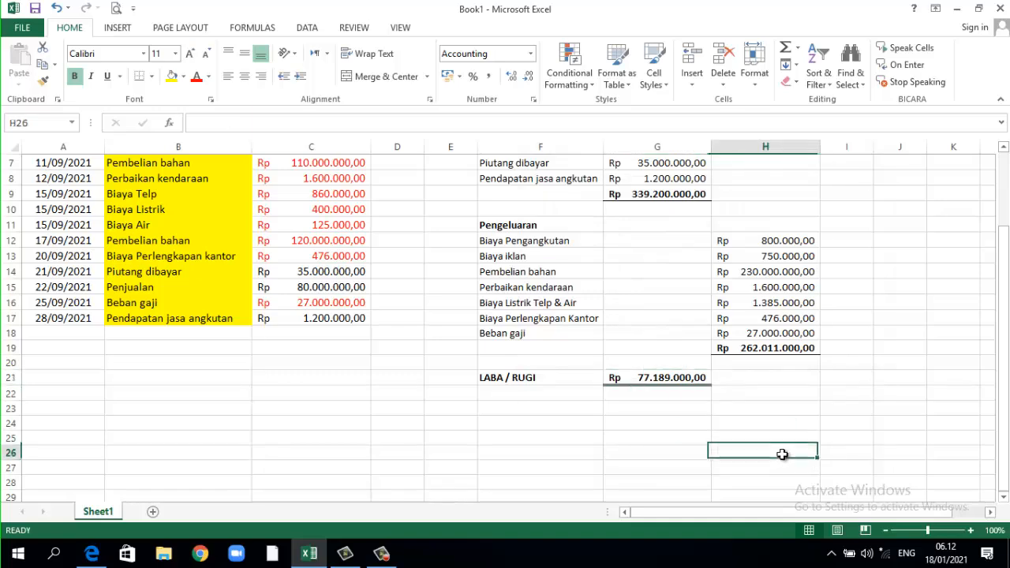
Set the report range F2:H22 as the print area
scroll(694, 410, "up", 2)
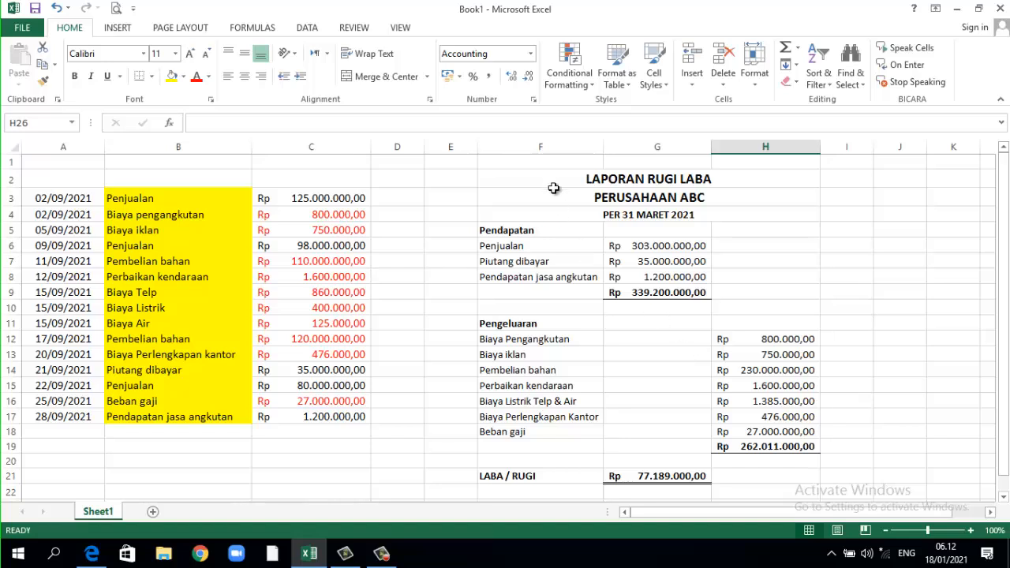
left_click_drag(548, 178, 599, 487)
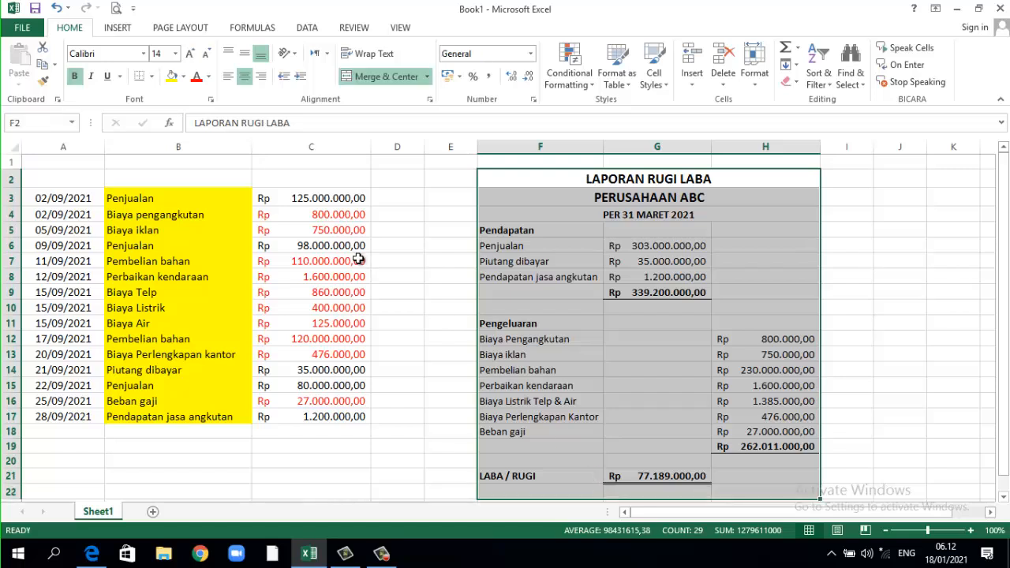
left_click(193, 30)
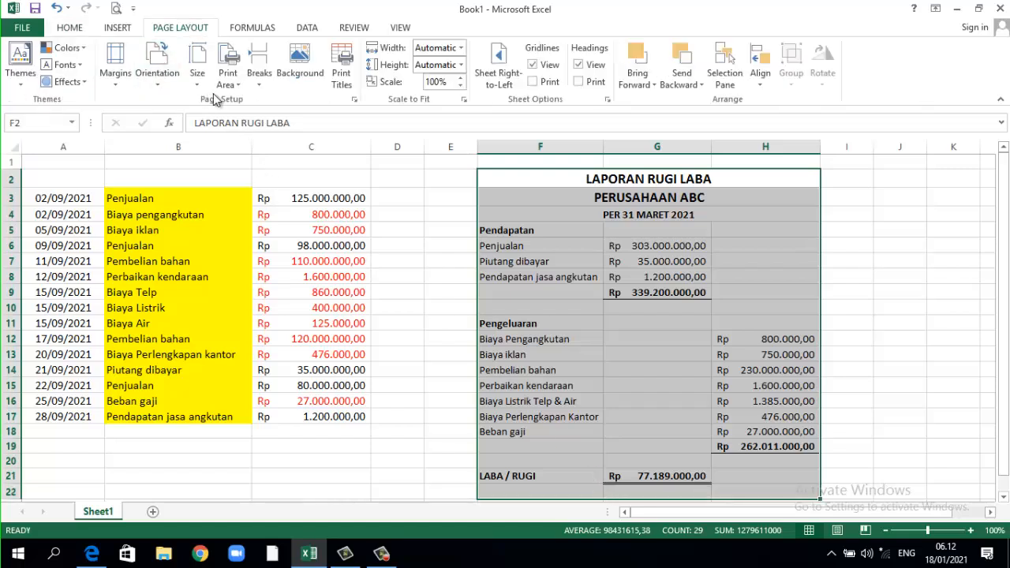
left_click(228, 74)
left_click(246, 100)
left_click(679, 306)
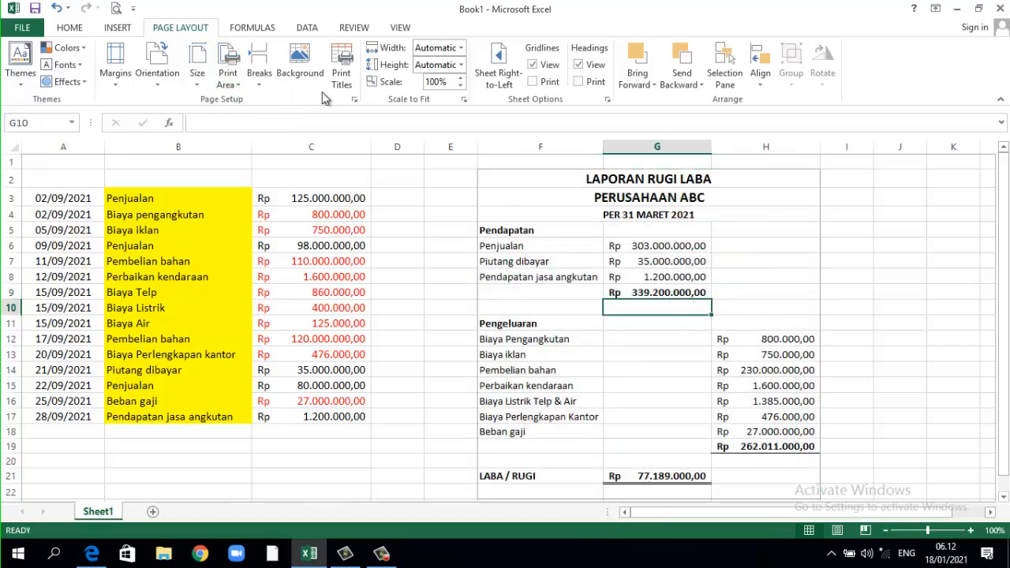
Check the report in the print preview at a larger zoom and return to the sheet
left_click(116, 8)
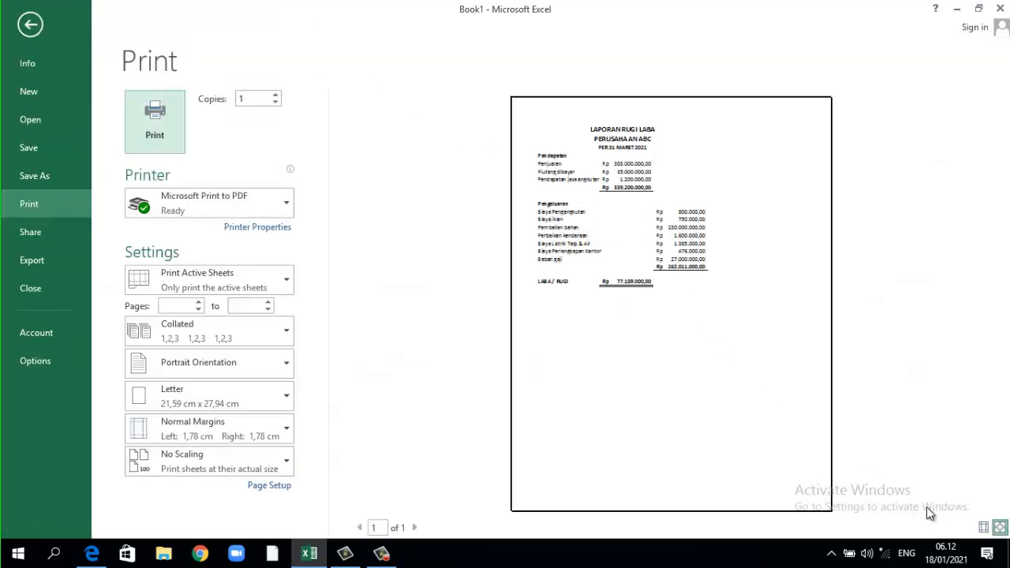
left_click(997, 526)
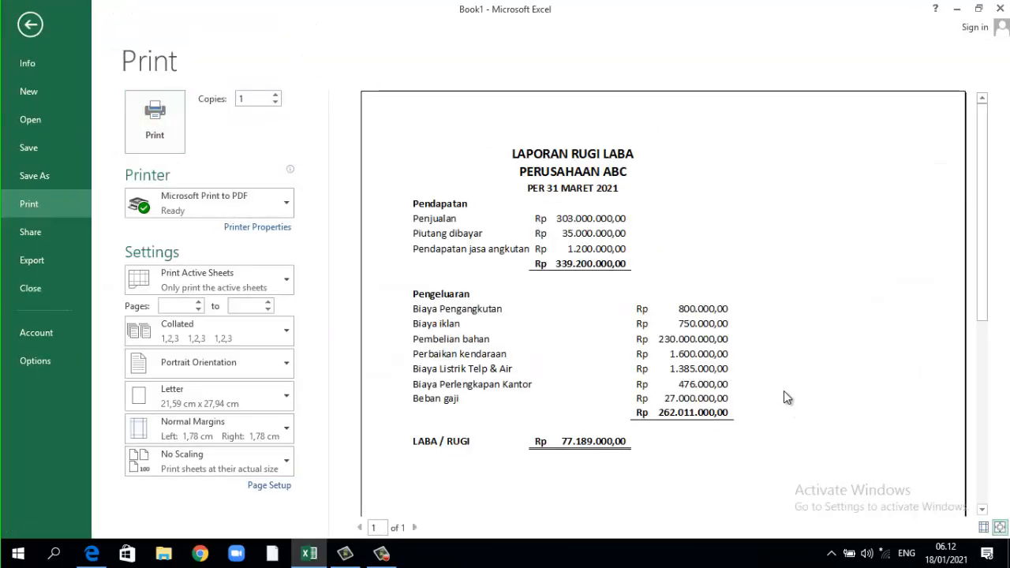
left_click(29, 26)
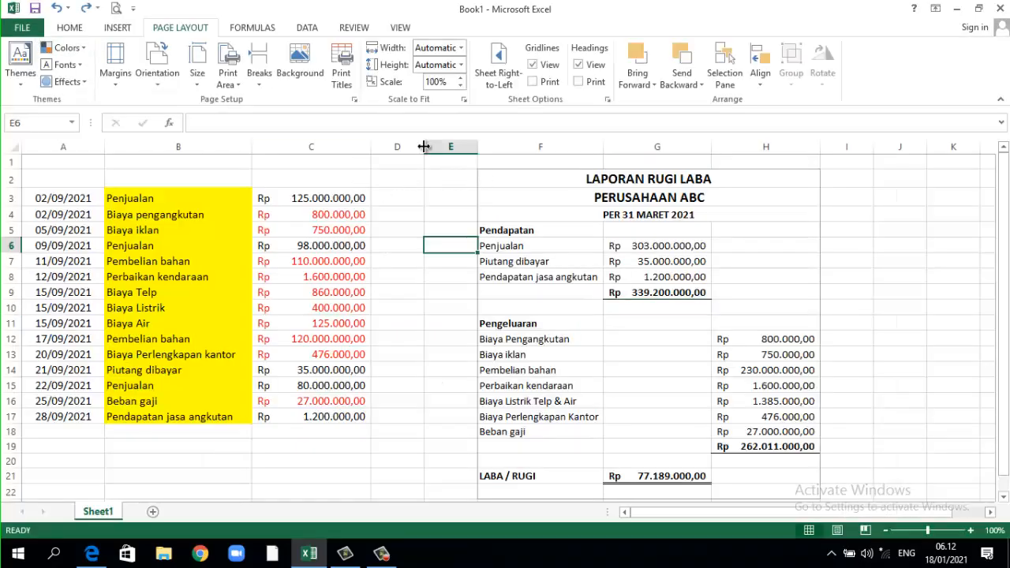
Hide columns A through D, which hold the transaction data
left_click_drag(423, 146, 424, 146)
left_click(48, 147)
left_click_drag(48, 148, 402, 165)
right_click(341, 150)
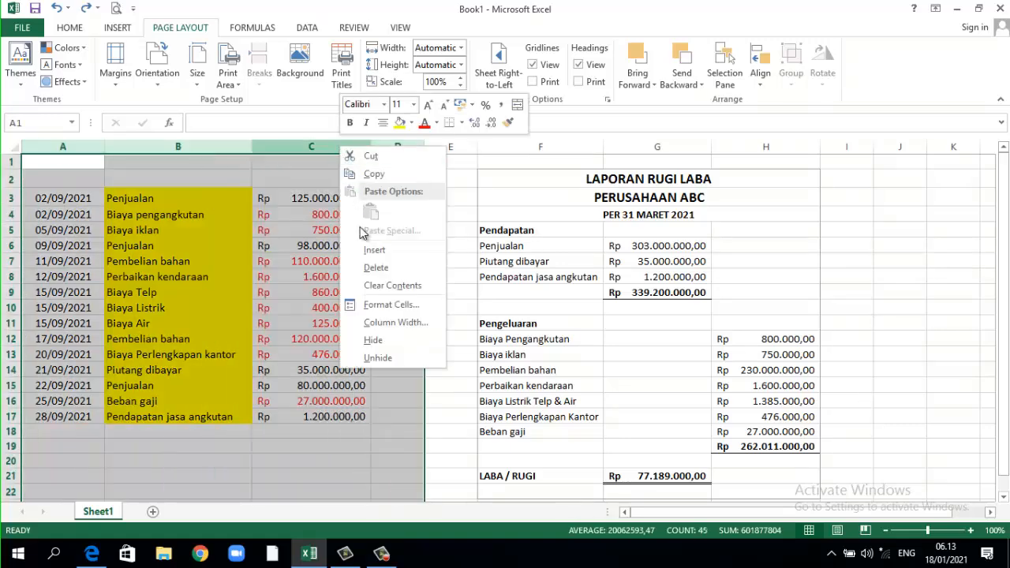
left_click(377, 340)
left_click(512, 321)
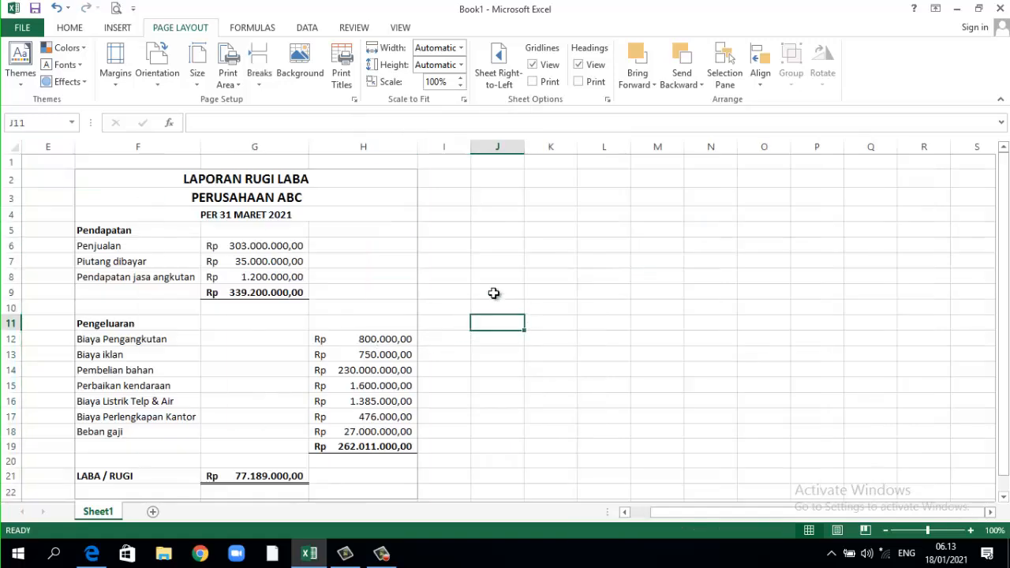
Center the printed report horizontally on the page and check the result in the print preview
left_click(115, 9)
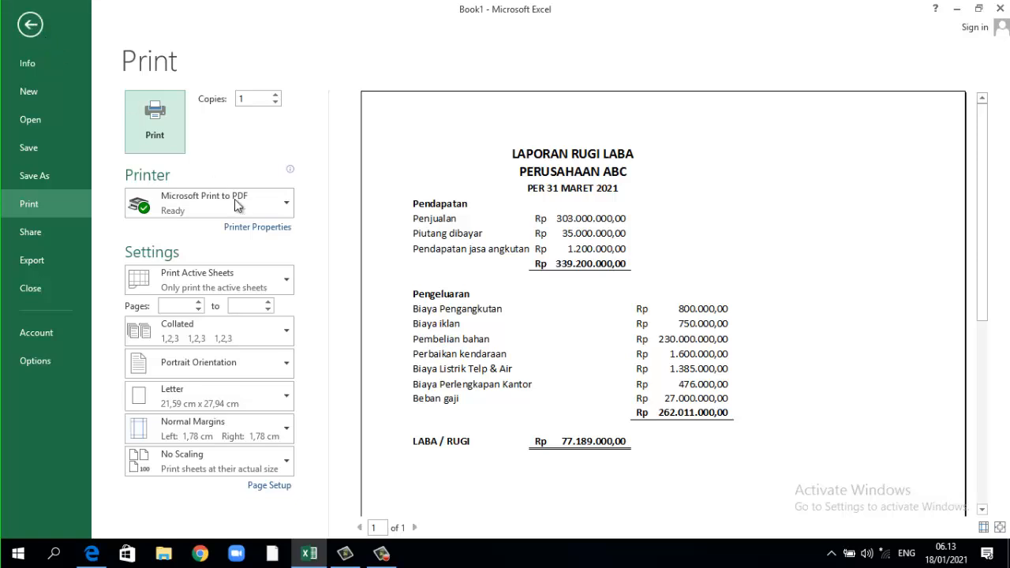
left_click(278, 490)
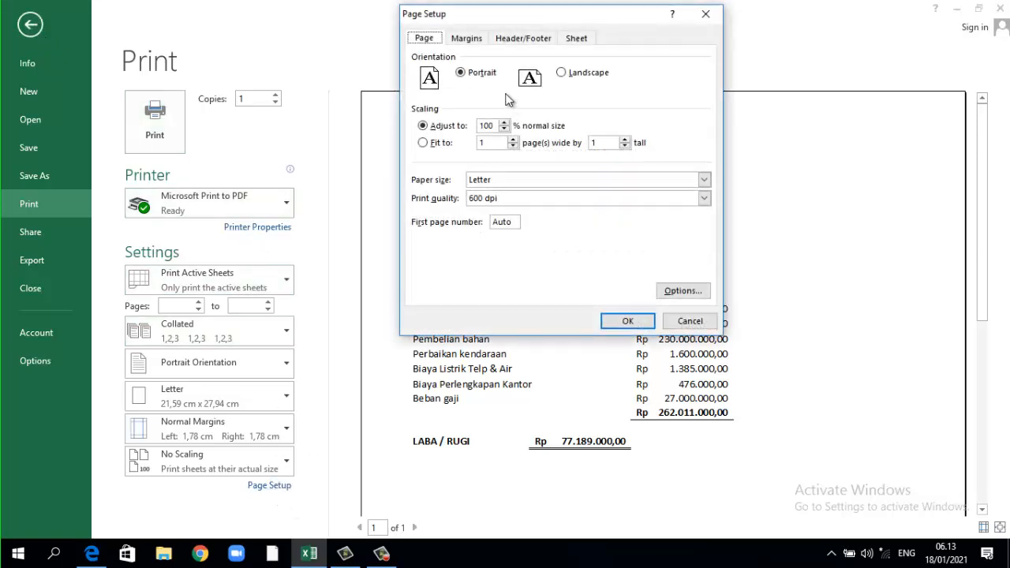
left_click(468, 39)
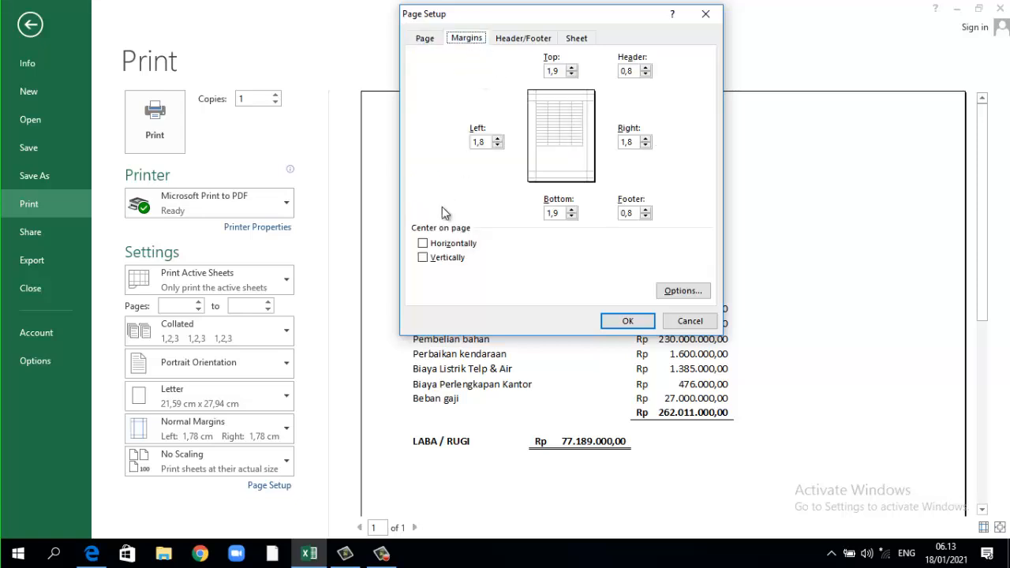
left_click(424, 244)
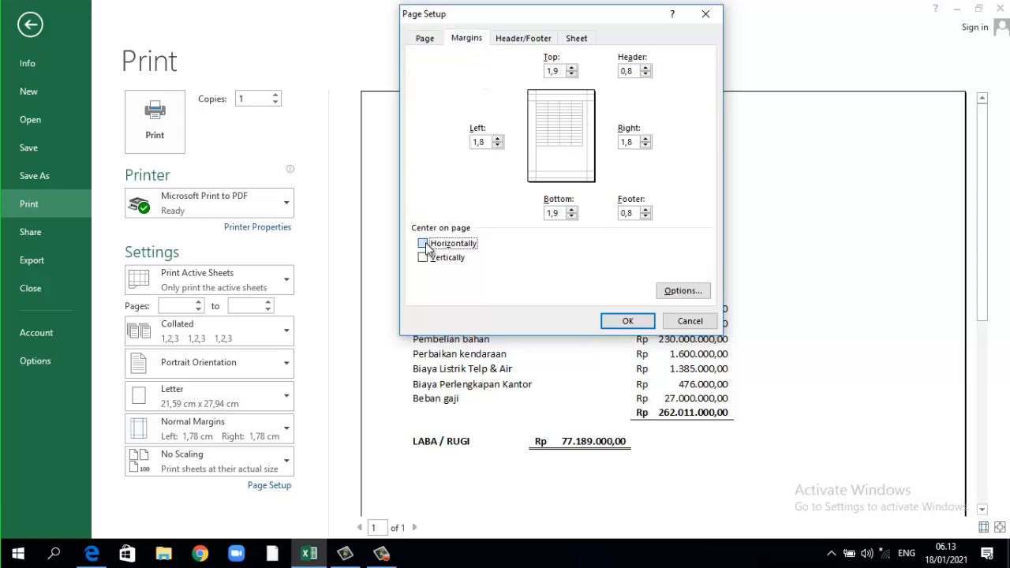
left_click(625, 322)
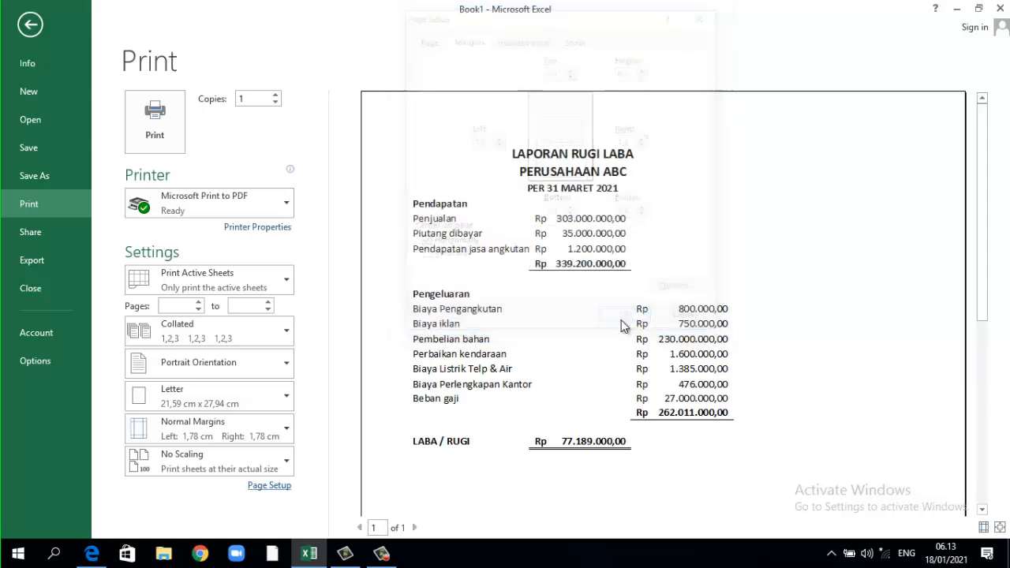
scroll(606, 324, "down", 5)
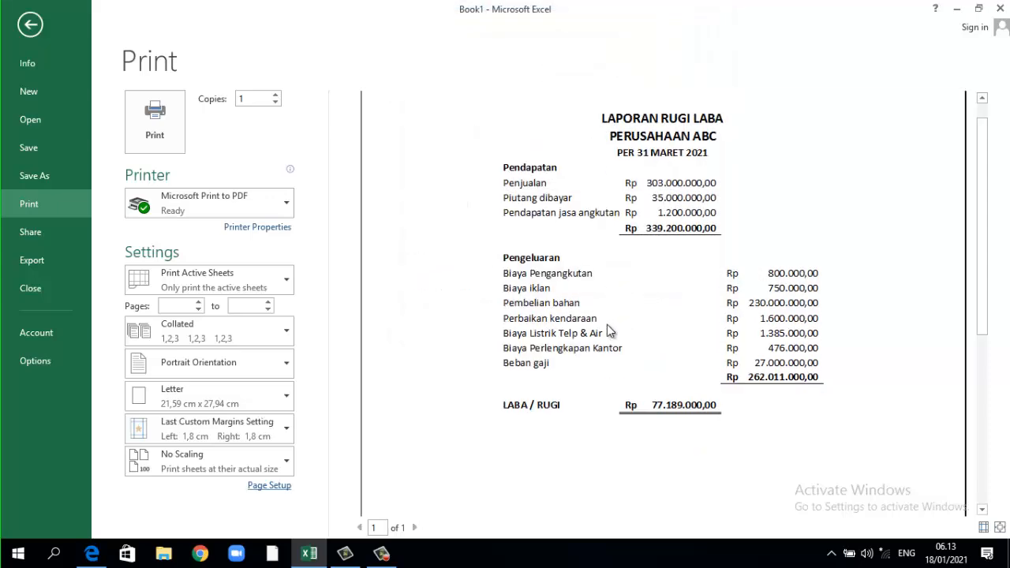
scroll(605, 325, "up", 6)
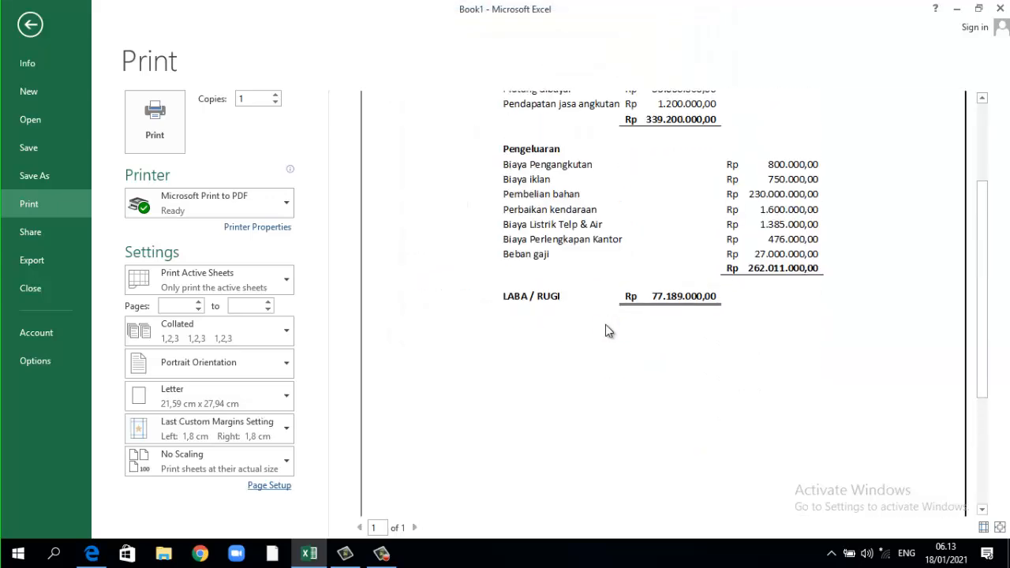
left_click(31, 25)
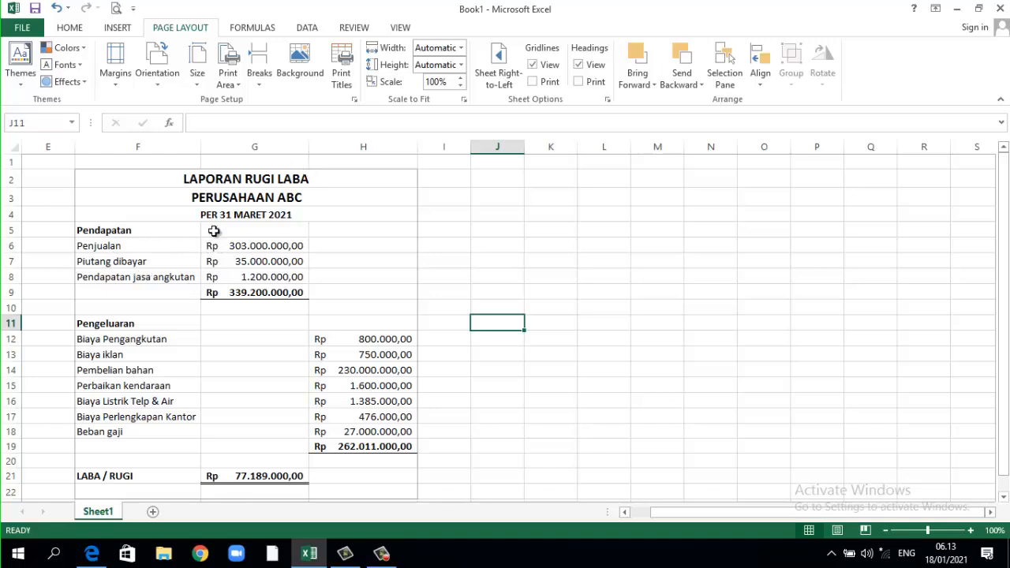
Review the finished report from its headings through income and expenses down to the LABA / RUGI row
scroll(203, 260, "down", 1)
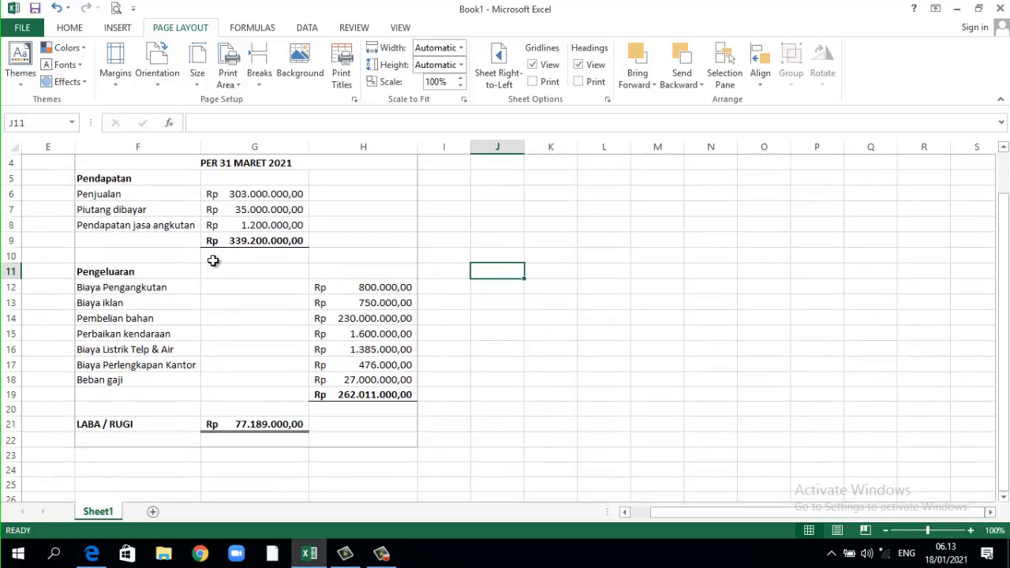
scroll(213, 260, "up", 1)
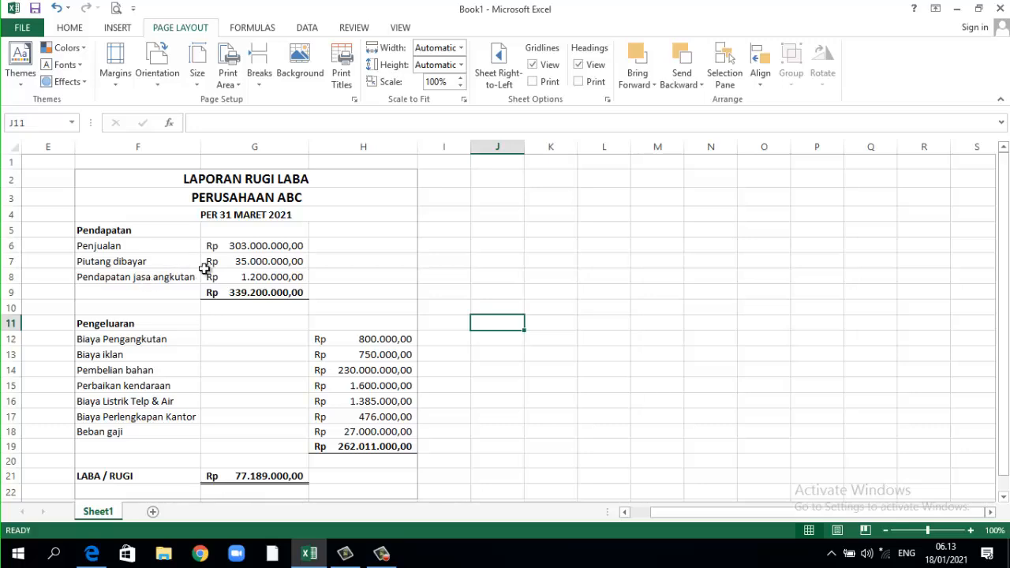
scroll(392, 259, "down", 2)
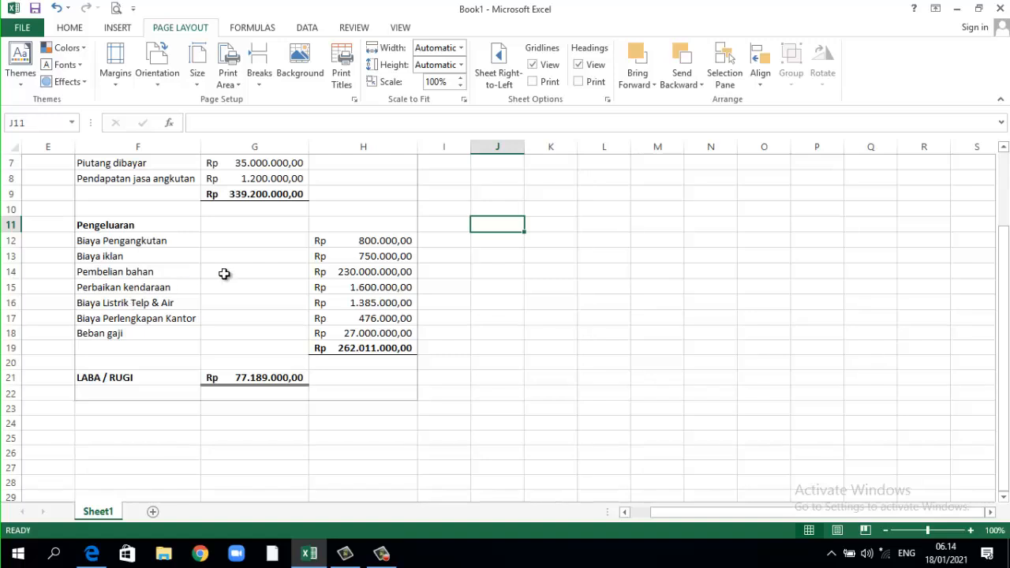
scroll(383, 286, "up", 2)
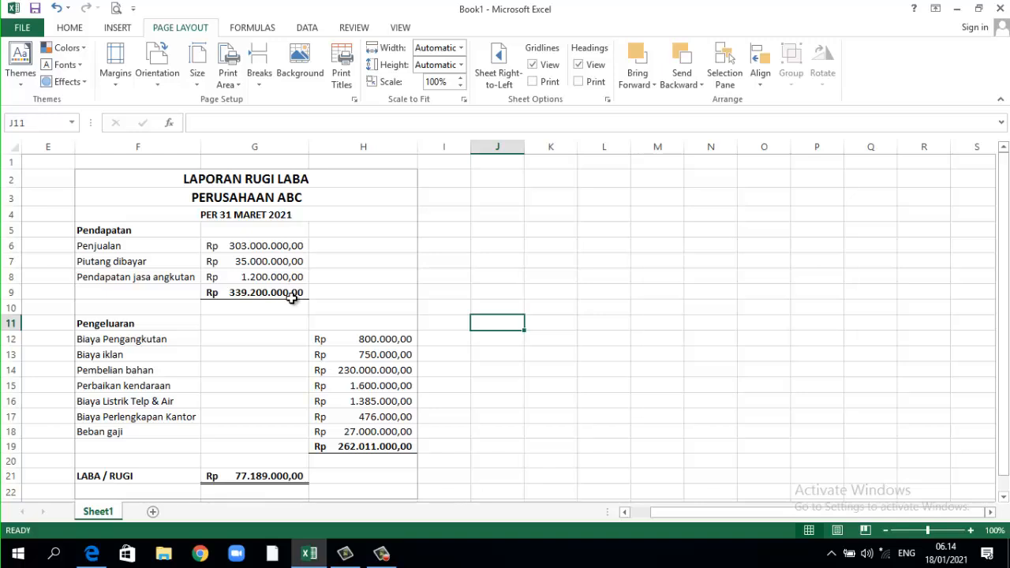
scroll(291, 296, "down", 1)
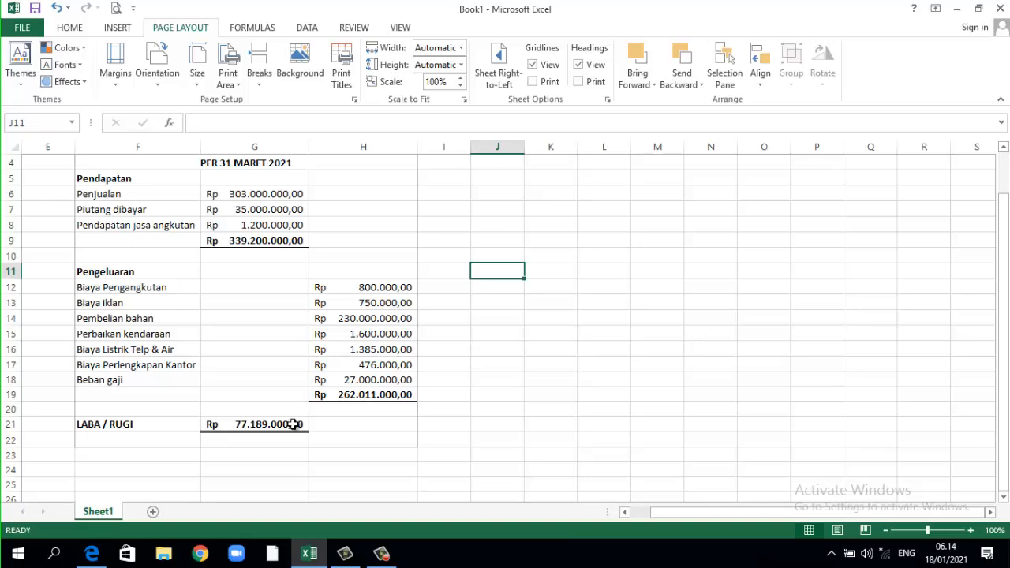
scroll(316, 430, "up", 1)
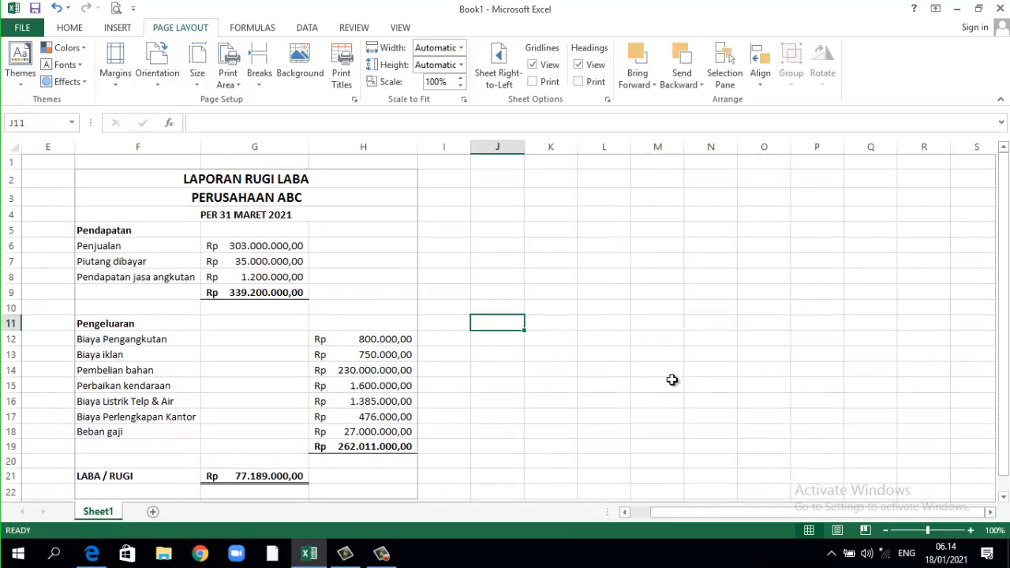
left_click(671, 380)
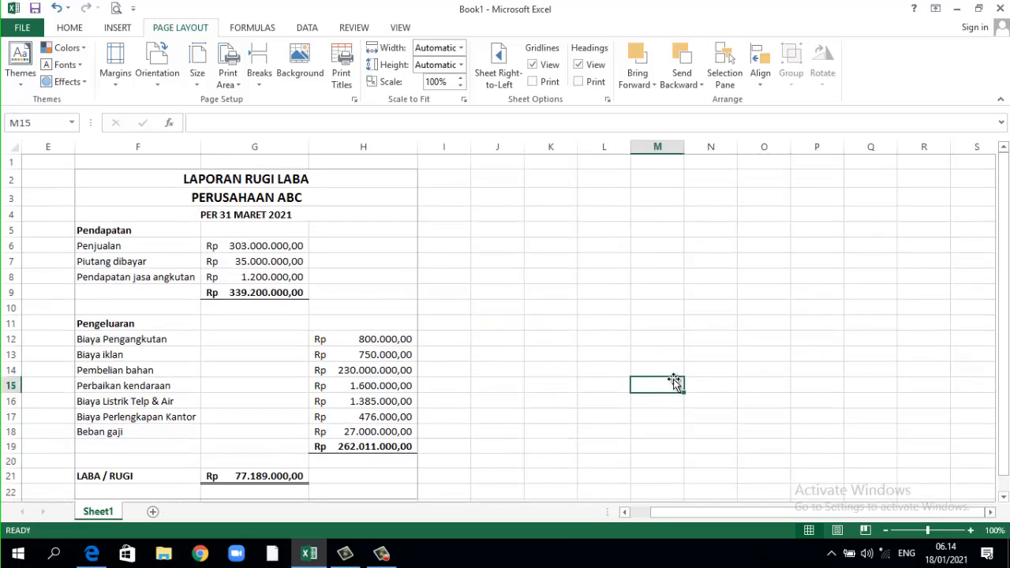